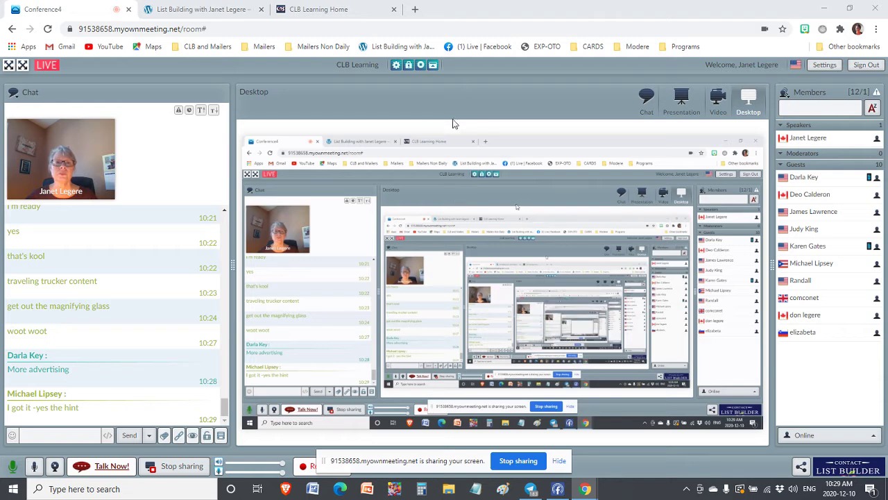
# Switch from the Conference4 meeting to the 'List Building with…' blog homepage
pyautogui.click(186, 6)
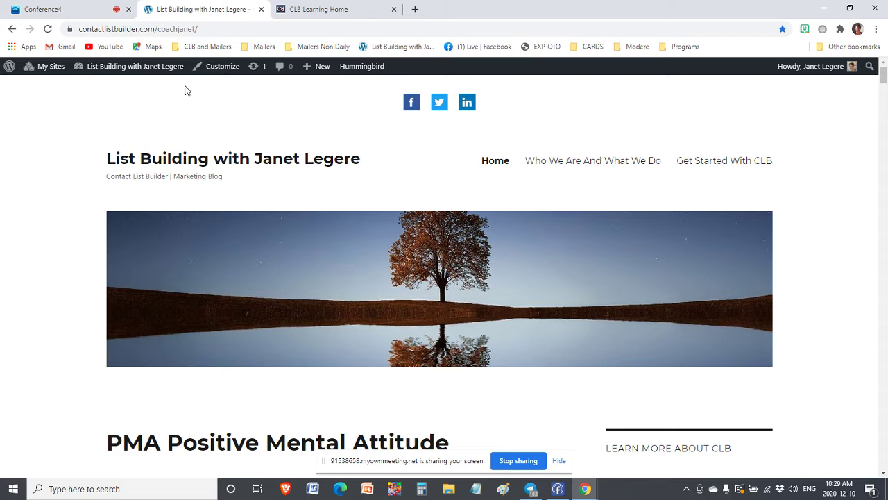
pyautogui.moveTo(44, 70)
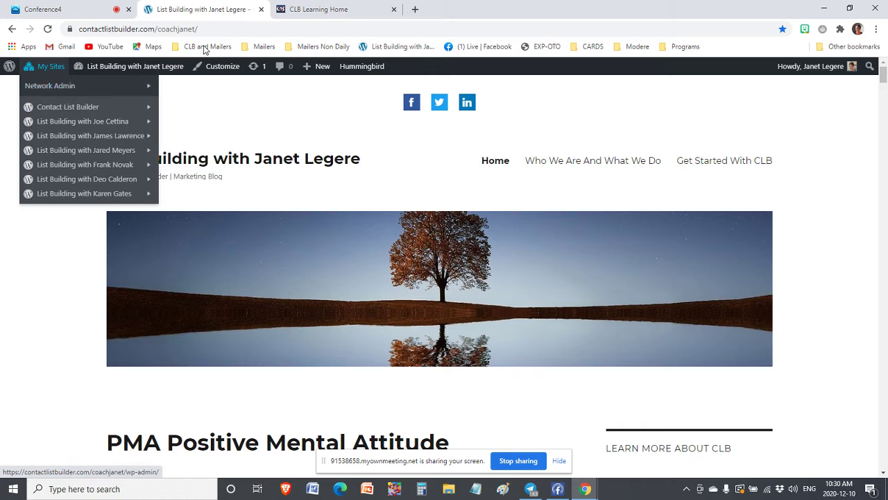
pyautogui.moveTo(121, 73)
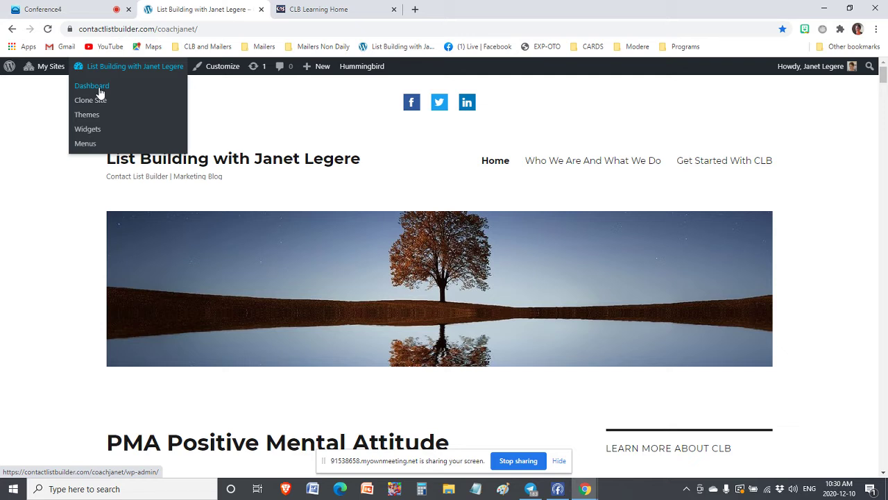
pyautogui.click(217, 31)
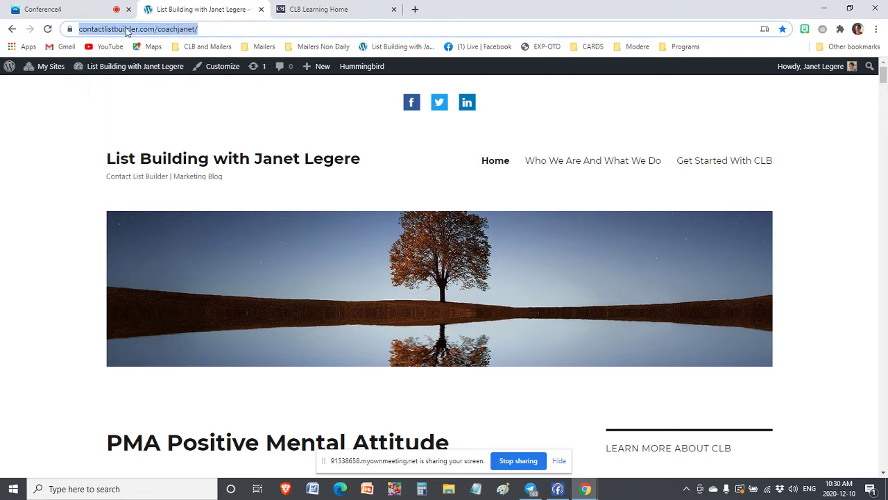
pyautogui.click(101, 33)
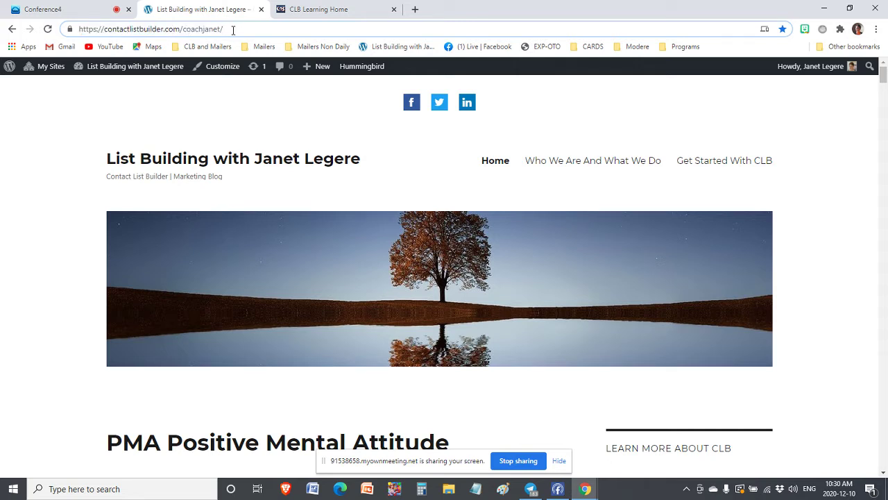
pyautogui.write('admin')
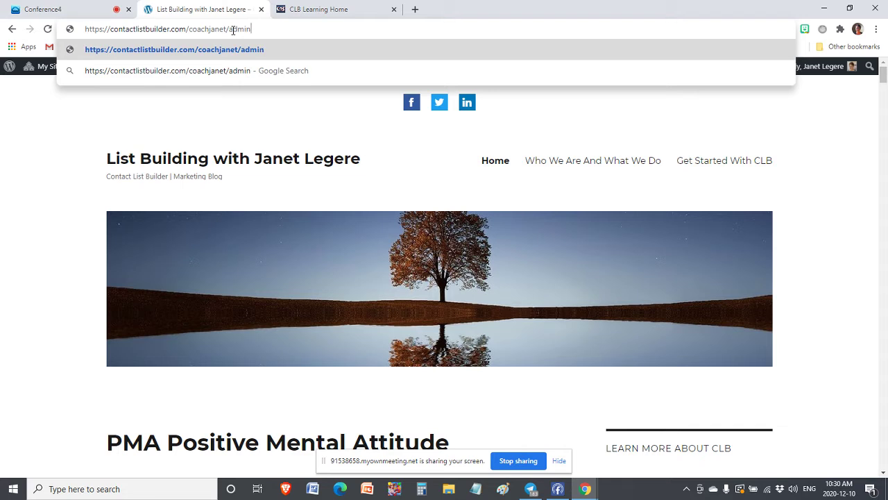
pyautogui.press('BackSpace')
pyautogui.press('BackSpace')
pyautogui.press('BackSpace')
pyautogui.press('BackSpace')
pyautogui.press('BackSpace')
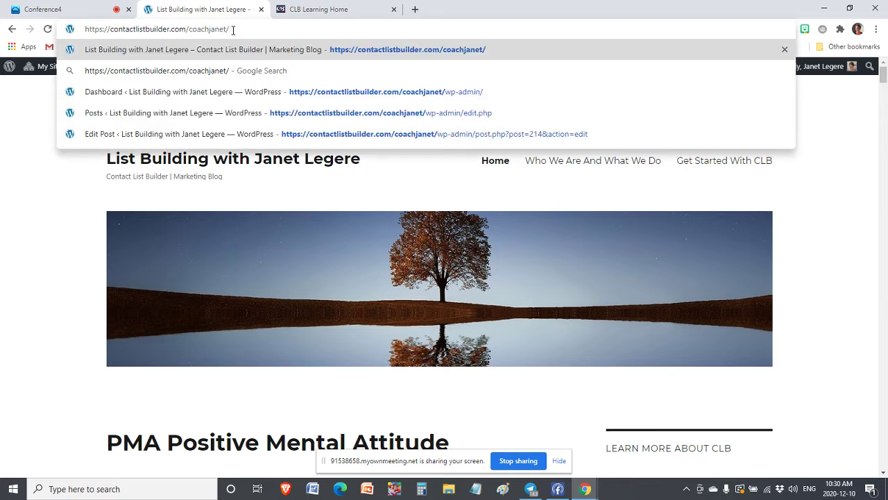
pyautogui.press('Return')
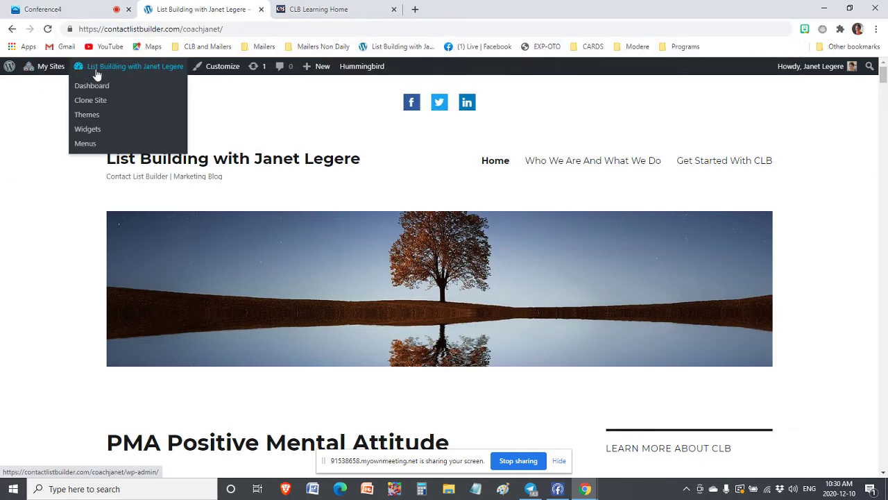
# Go to the blog's WordPress Dashboard showing 23 posts, 2 pages and 14 comments
pyautogui.click(93, 89)
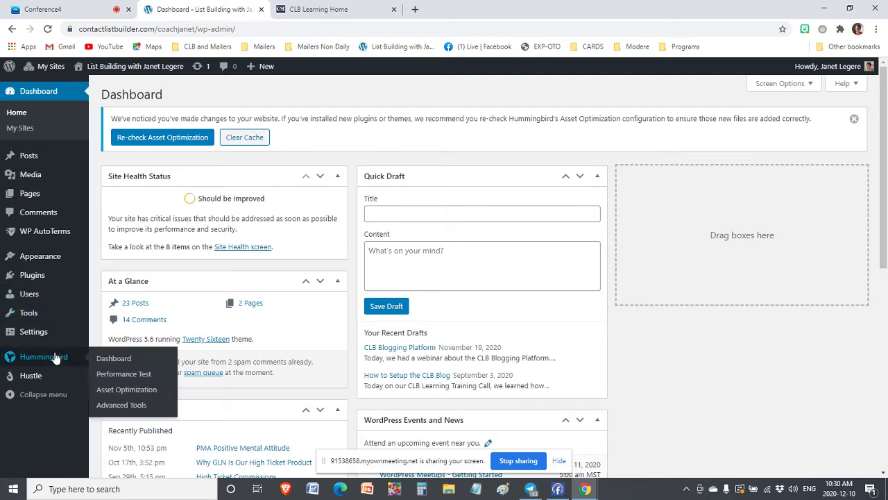
pyautogui.moveTo(47, 380)
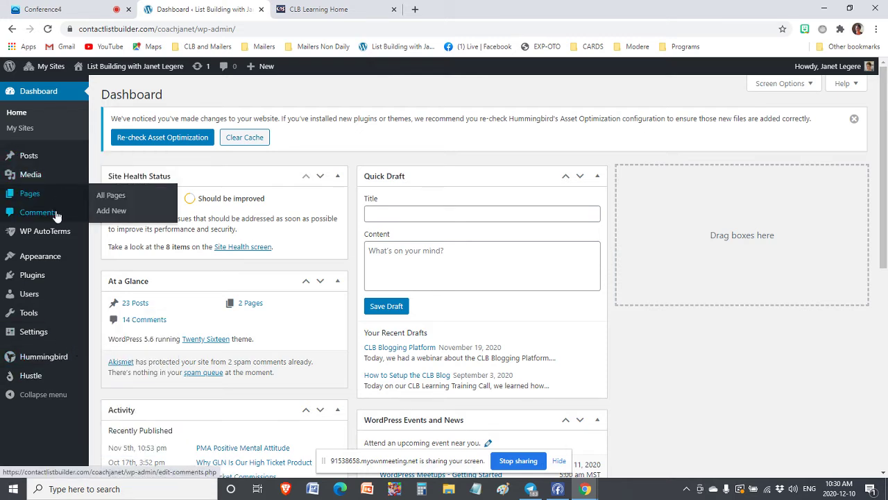
pyautogui.moveTo(43, 260)
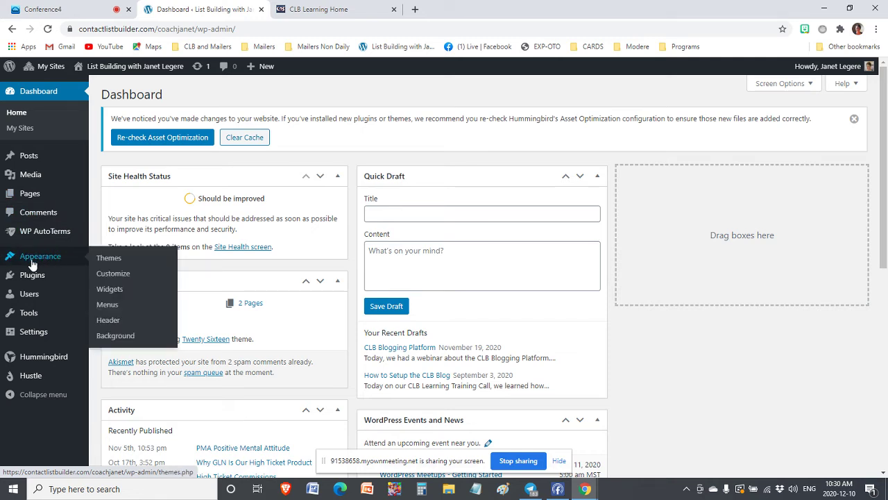
pyautogui.moveTo(31, 333)
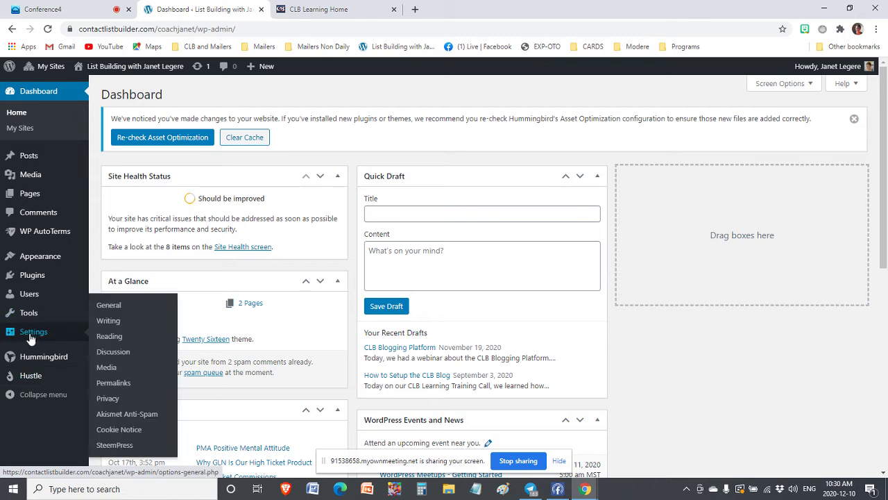
# Review the SteemPress plugin's hive posting options, dismiss the sharing notice, then go to All Posts
pyautogui.click(114, 447)
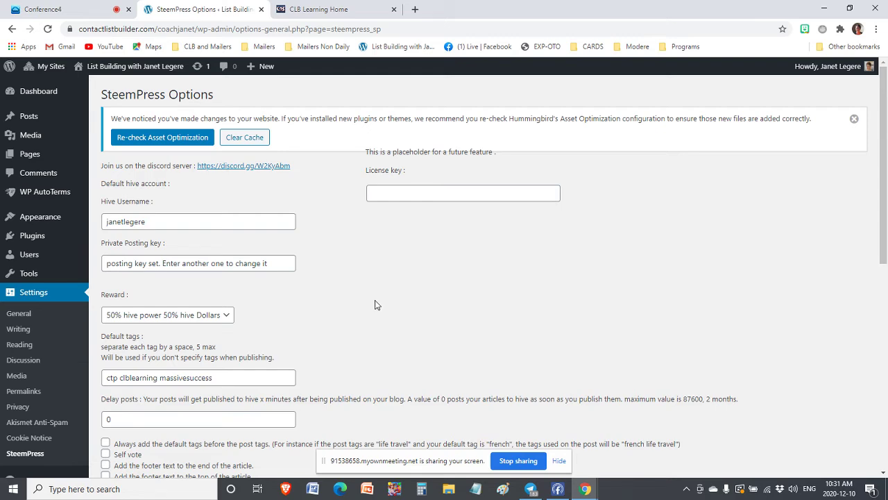
pyautogui.scroll(-4, 365, 303)
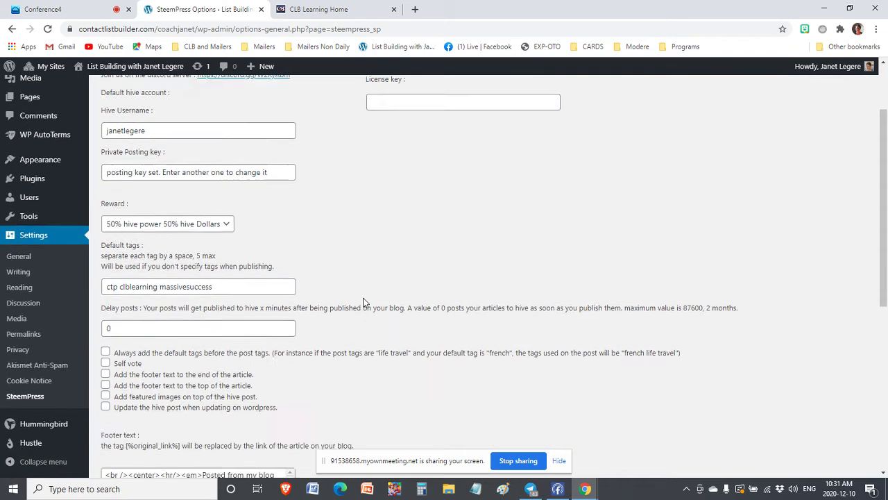
pyautogui.scroll(4, 363, 302)
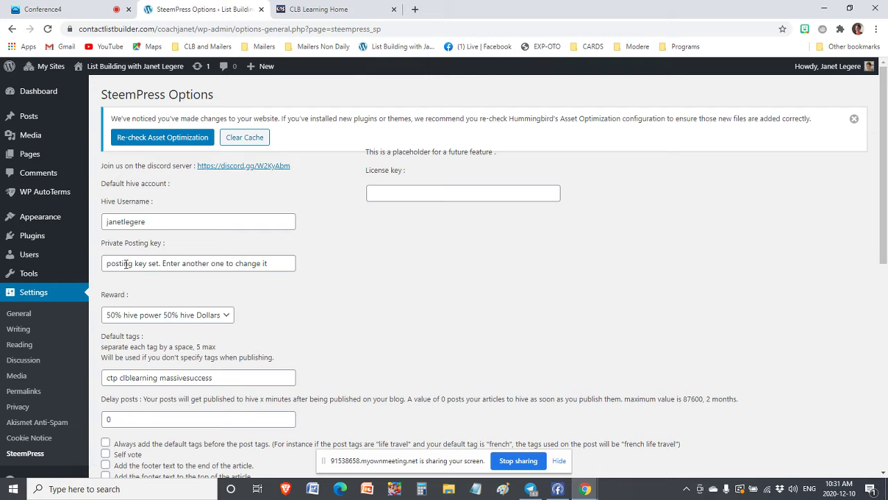
pyautogui.click(560, 464)
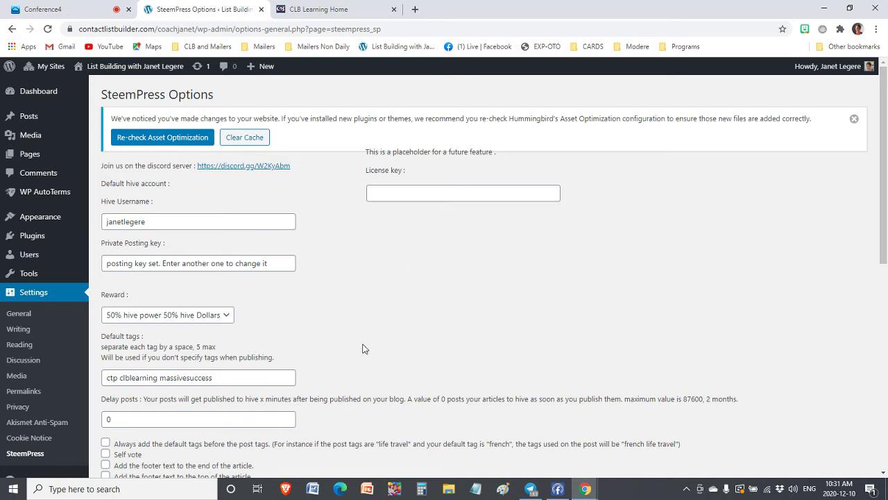
pyautogui.click(27, 118)
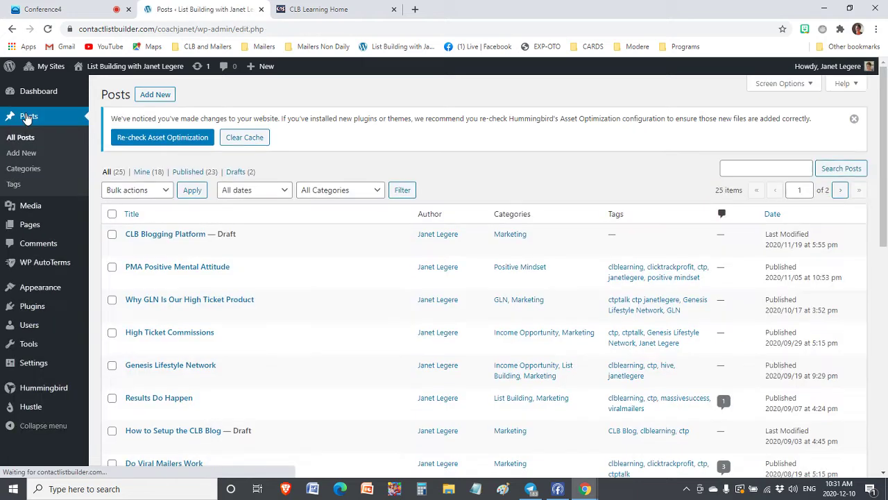
# Preview the PMA Positive Mental Attitude post live, then open it in the block editor
pyautogui.scroll(-1, 254, 254)
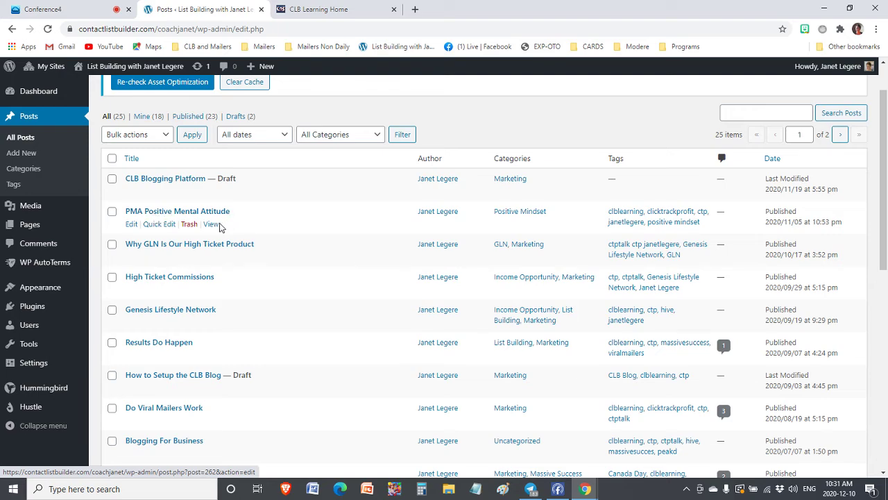
pyautogui.click(215, 225)
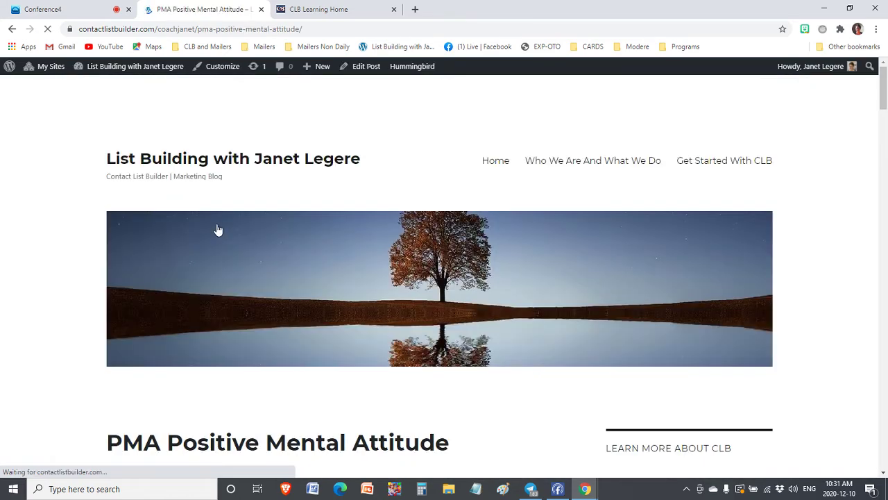
pyautogui.scroll(-6, 654, 254)
pyautogui.scroll(10, 654, 254)
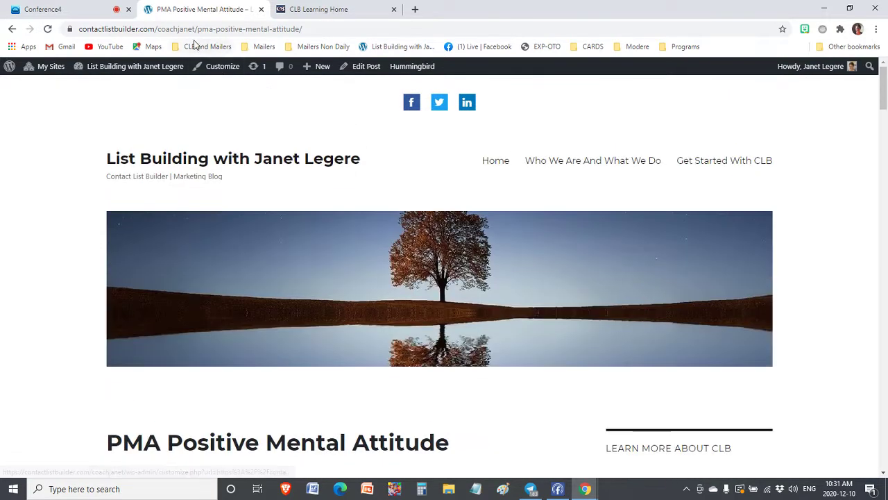
pyautogui.click(11, 30)
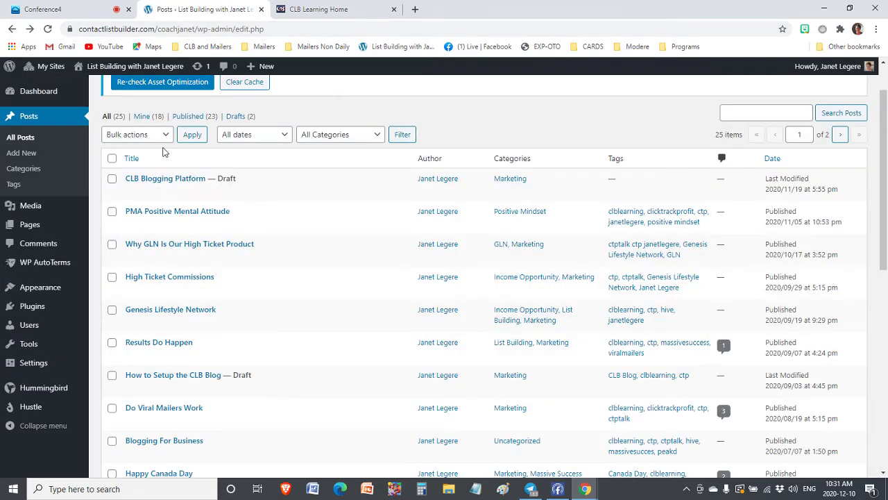
pyautogui.click(131, 224)
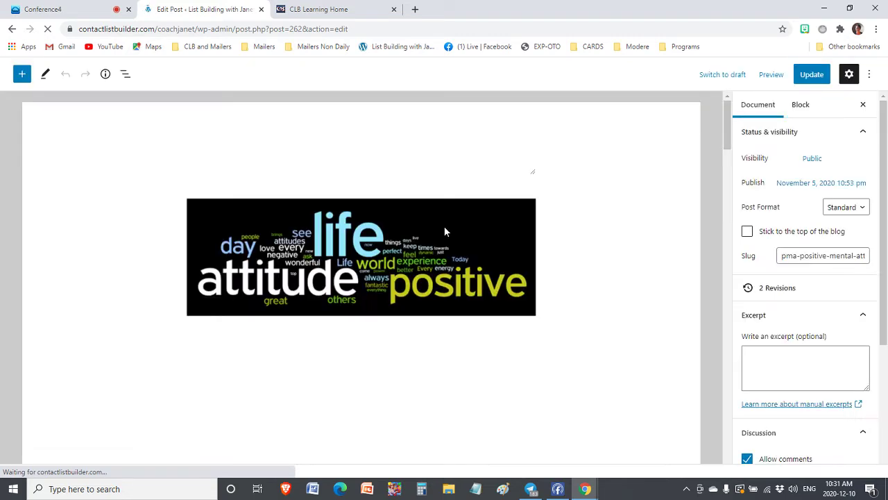
# Look through the PMA Positive Mental Attitude post in the editor, then return to All Posts
pyautogui.scroll(-10, 444, 226)
pyautogui.scroll(-4, 445, 229)
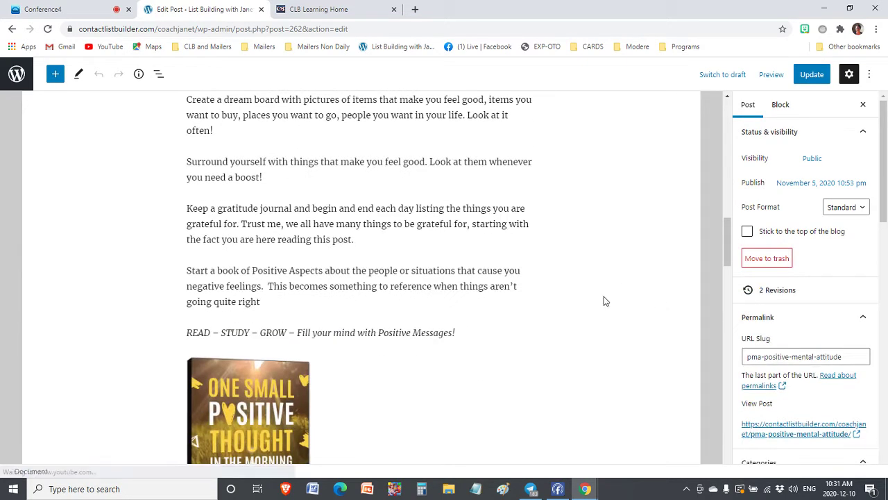
pyautogui.scroll(-1, 843, 333)
pyautogui.scroll(-4, 837, 331)
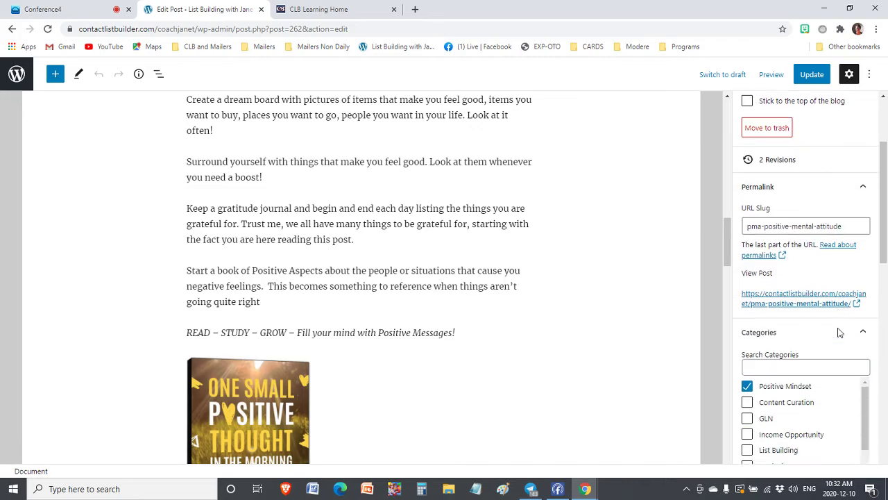
pyautogui.scroll(-5, 553, 304)
pyautogui.scroll(-12, 553, 302)
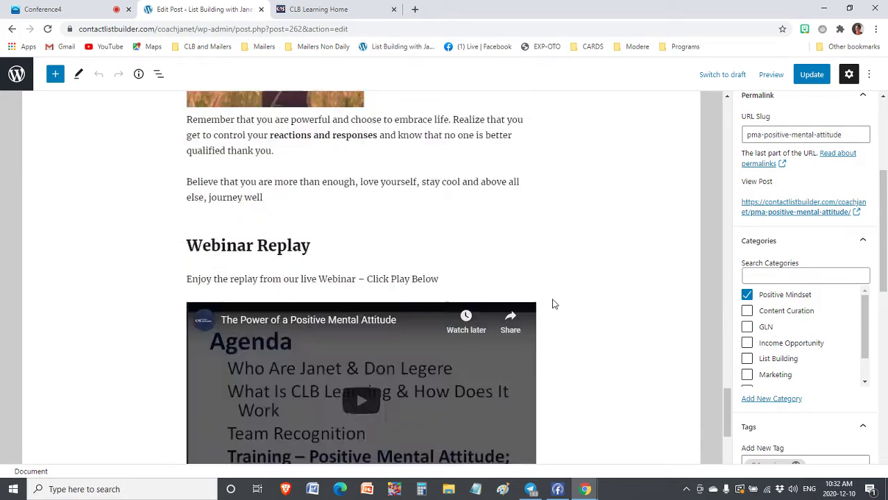
pyautogui.scroll(8, 569, 295)
pyautogui.scroll(2, 823, 263)
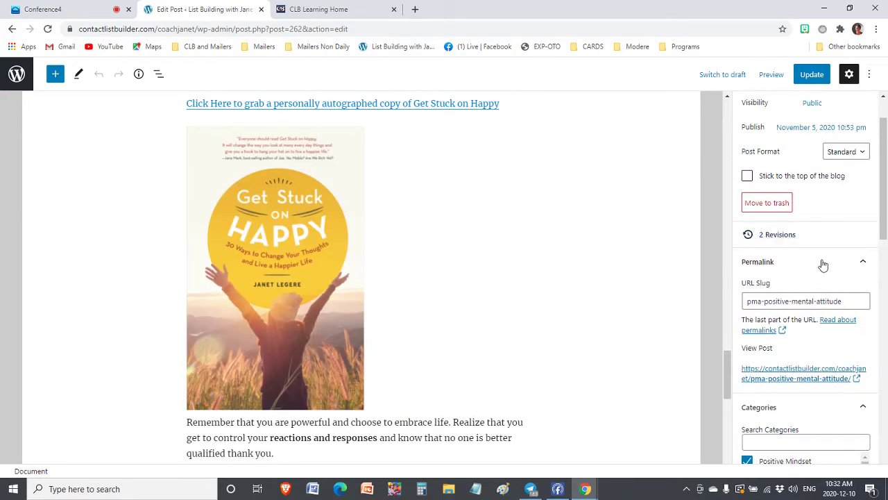
pyautogui.scroll(-8, 812, 343)
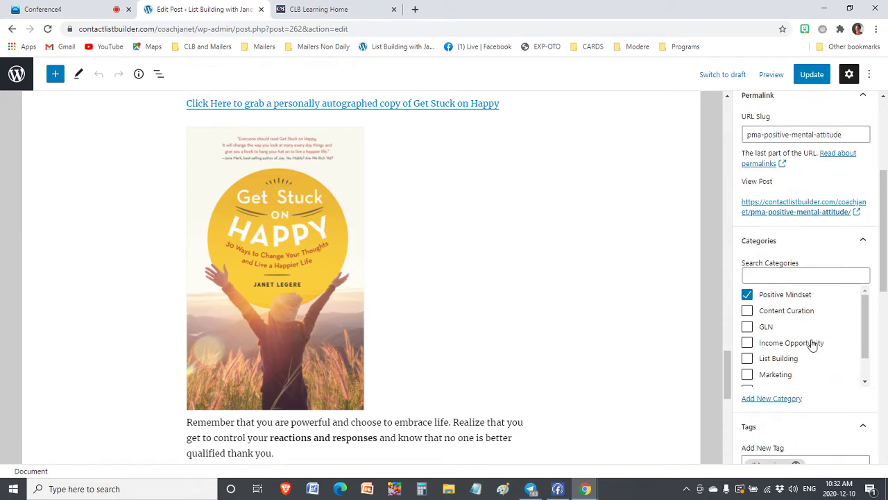
pyautogui.scroll(-2, 809, 347)
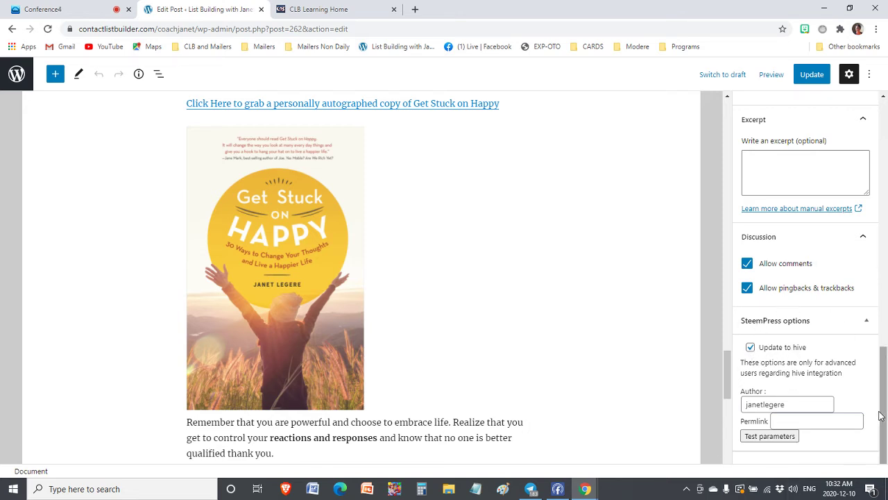
pyautogui.scroll(4, 485, 250)
pyautogui.scroll(15, 484, 250)
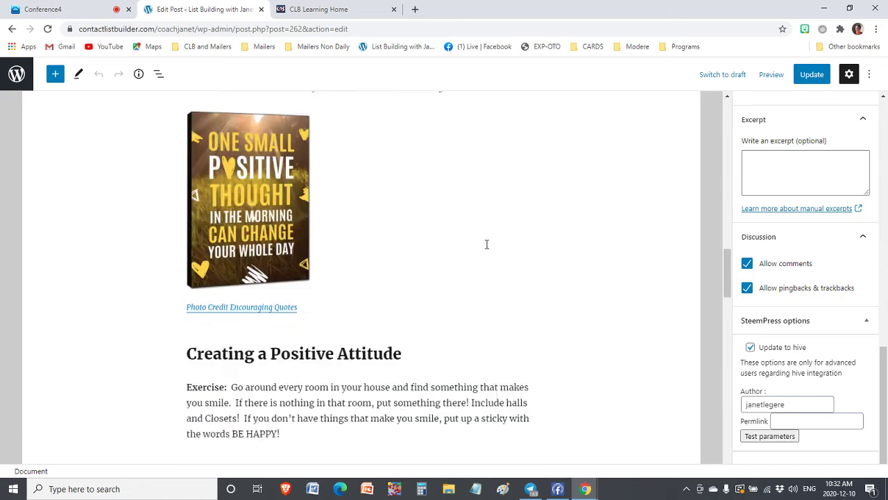
pyautogui.scroll(10, 782, 388)
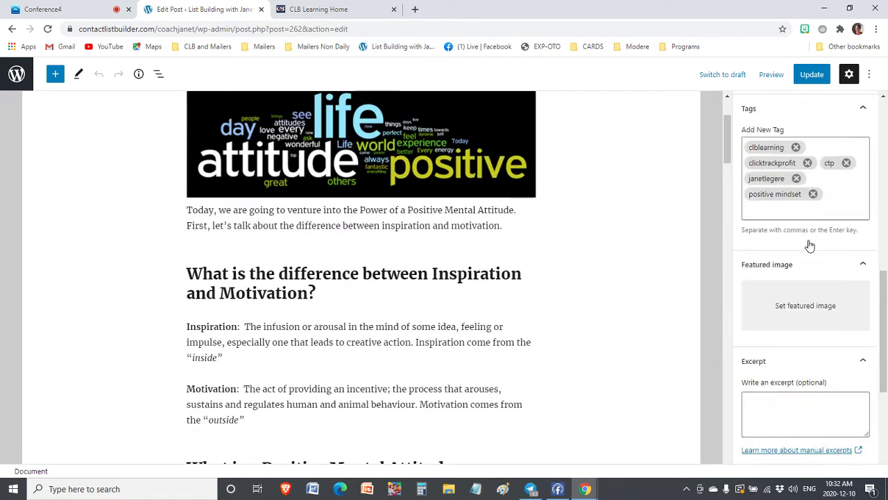
pyautogui.scroll(-5, 779, 332)
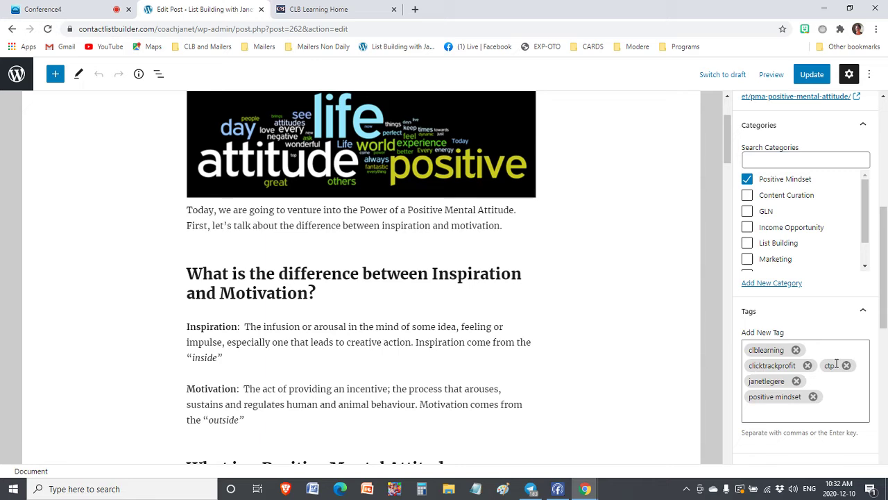
pyautogui.scroll(2, 268, 260)
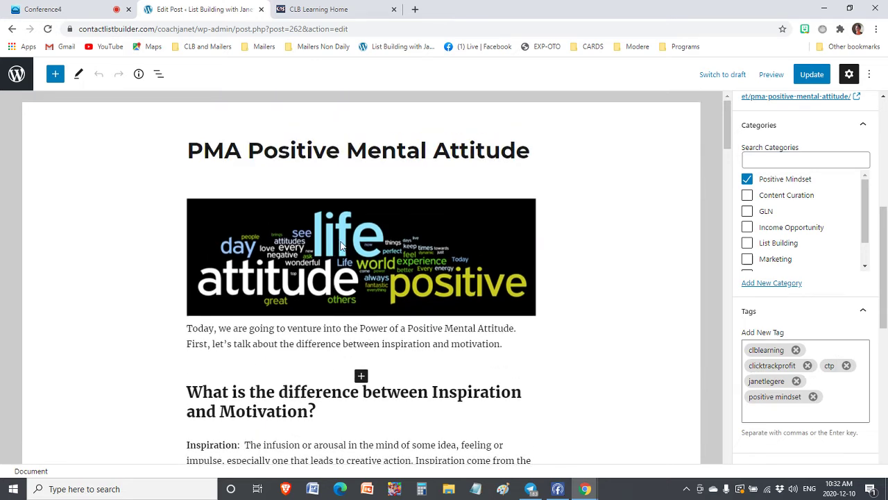
pyautogui.click(24, 81)
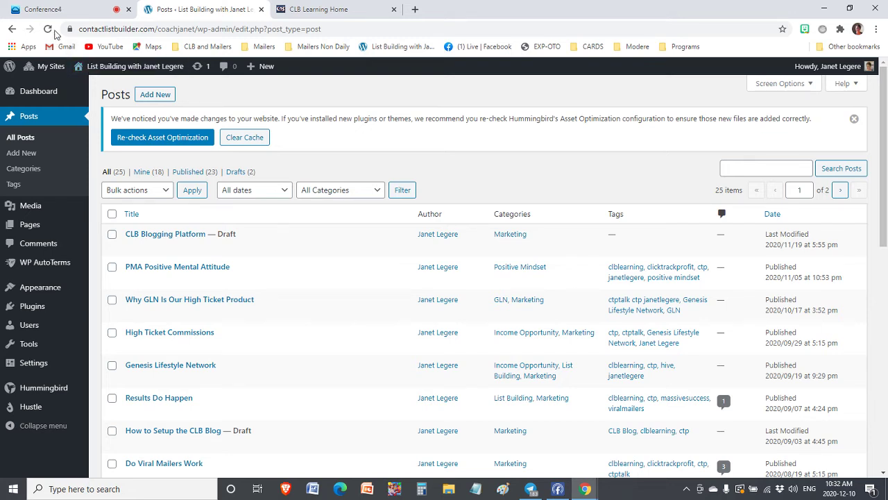
# Visit the live blog from the admin bar and scroll through its homepage
pyautogui.rightClick(109, 72)
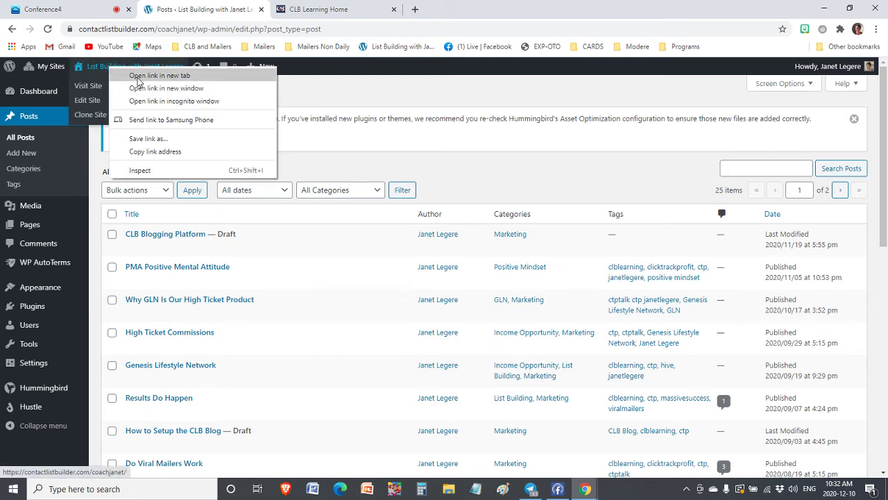
pyautogui.click(92, 86)
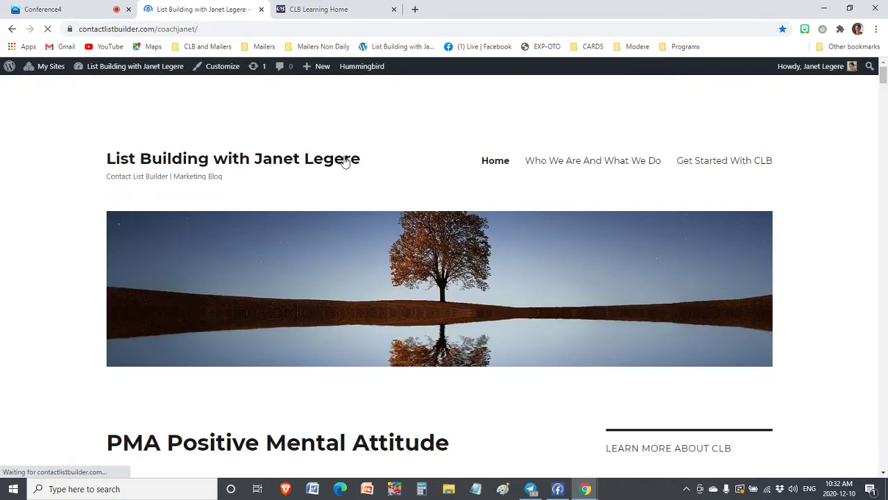
pyautogui.scroll(-3, 224, 229)
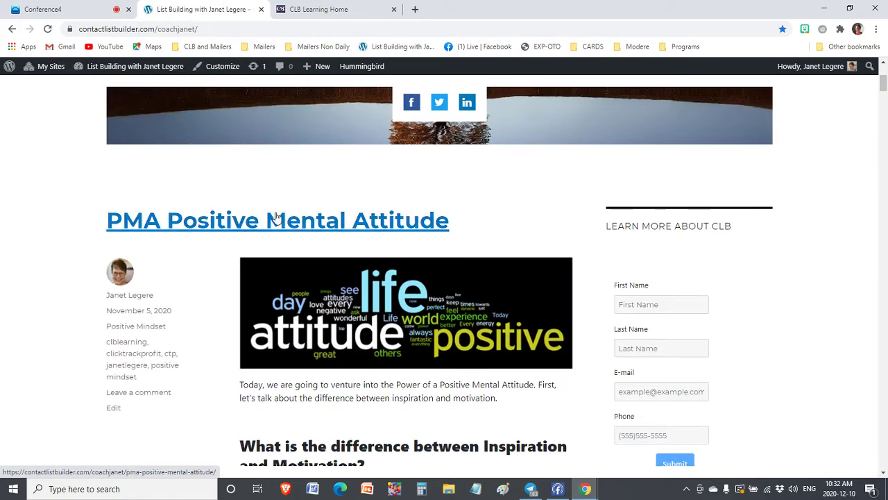
pyautogui.scroll(-3, 201, 254)
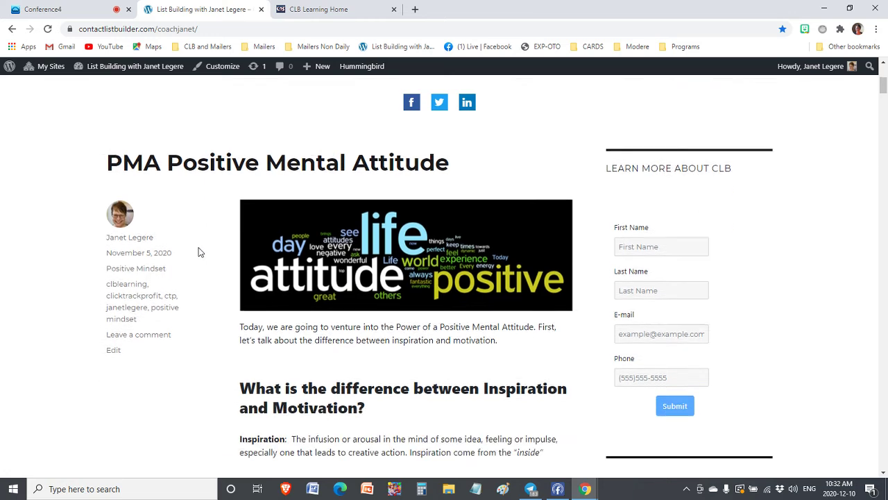
pyautogui.scroll(1, 224, 275)
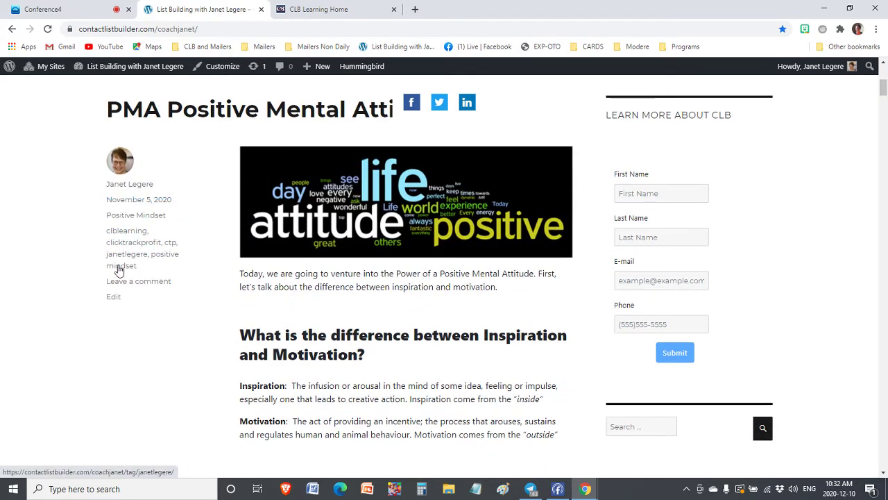
pyautogui.scroll(-10, 302, 288)
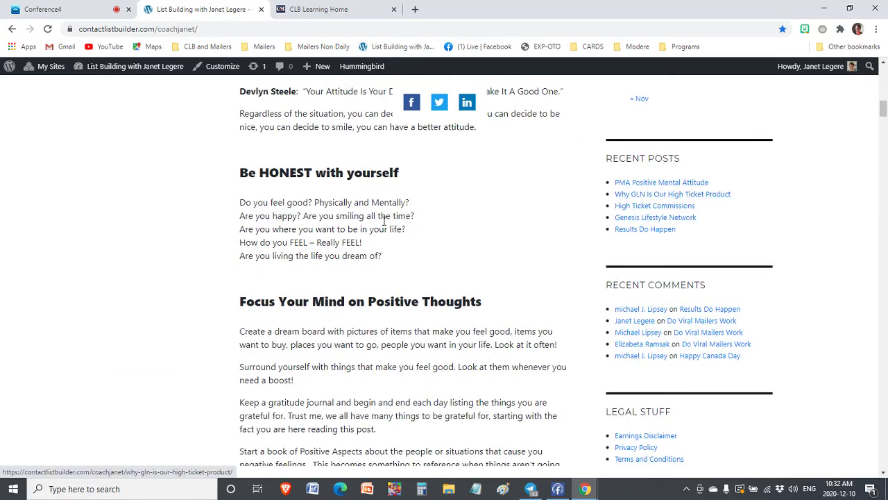
pyautogui.scroll(-10, 357, 223)
pyautogui.scroll(-20, 358, 224)
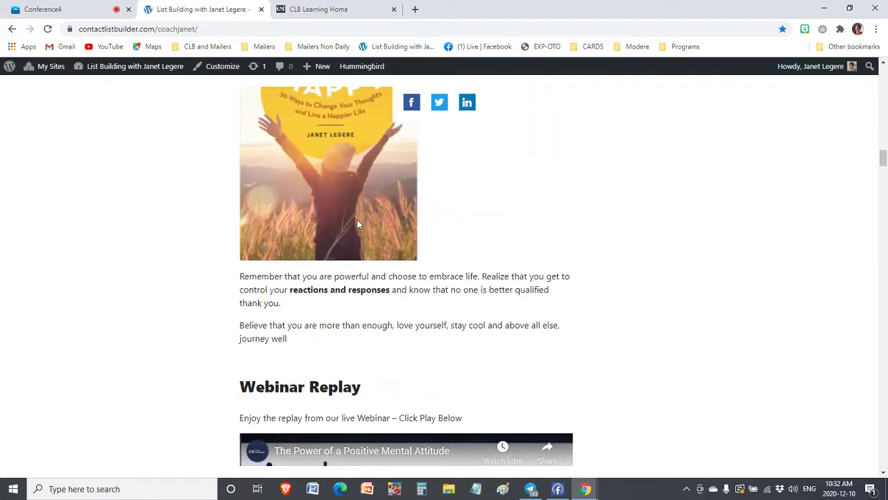
pyautogui.scroll(-20, 358, 223)
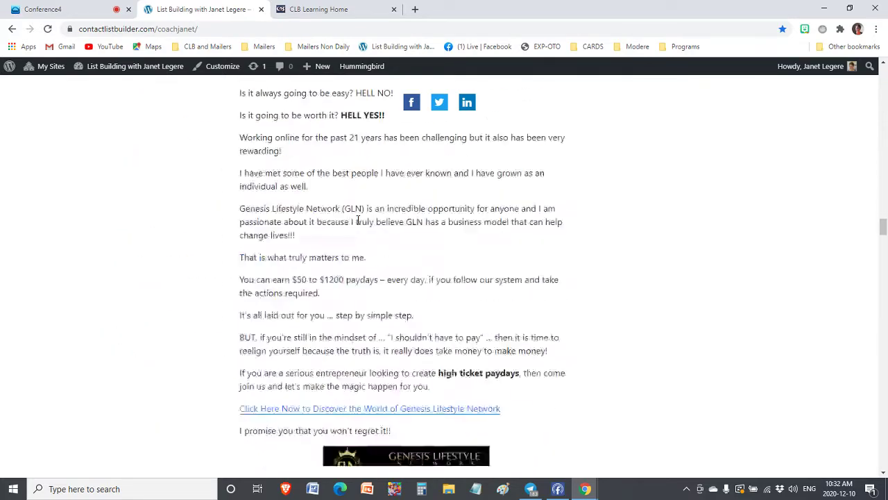
pyautogui.scroll(-20, 358, 219)
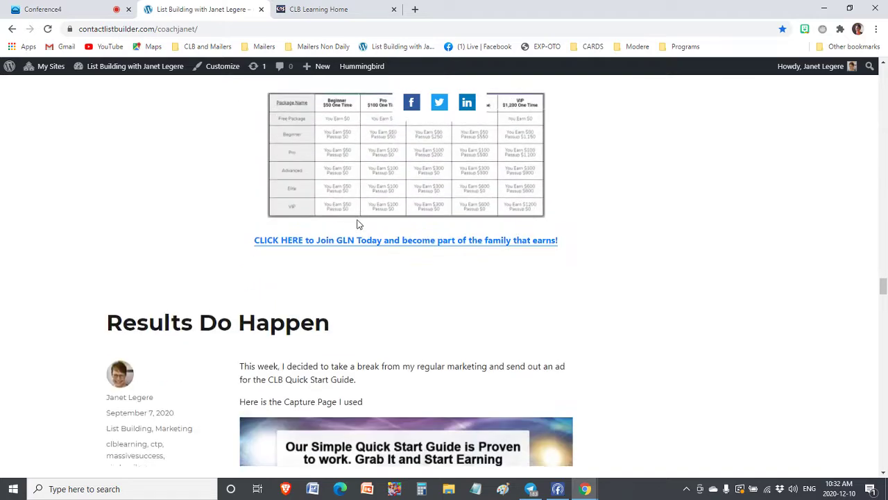
pyautogui.scroll(-8, 353, 228)
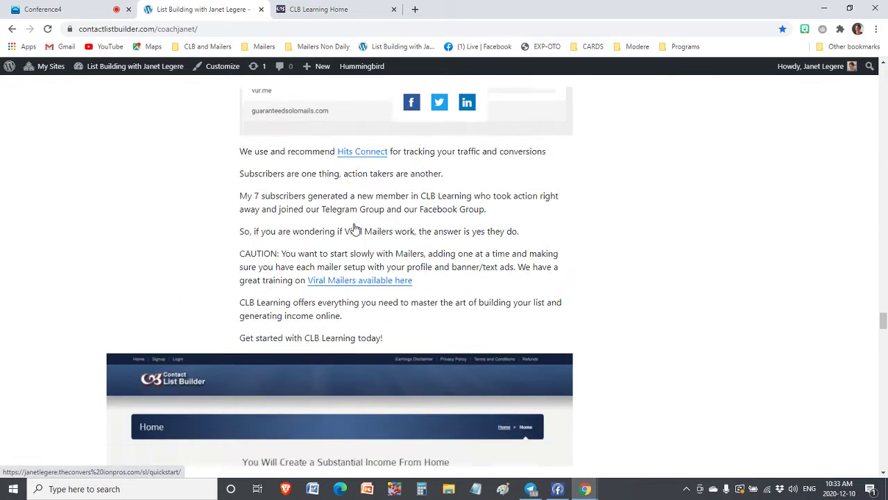
pyautogui.scroll(10, 352, 229)
pyautogui.moveTo(879, 292); pyautogui.dragTo(882, 56)
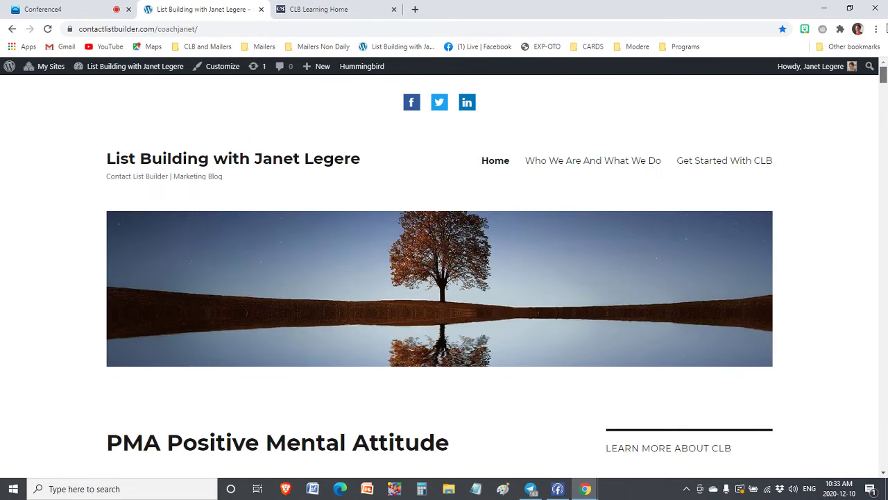
pyautogui.scroll(-2, 222, 439)
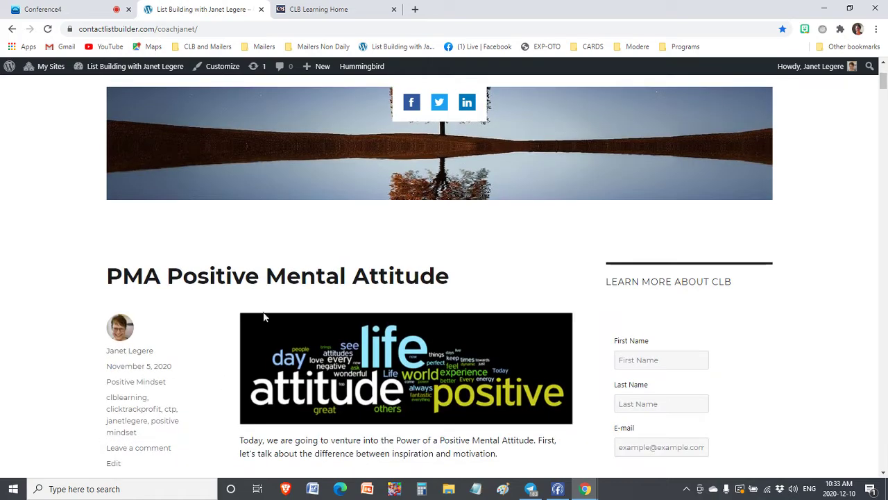
# Open the published PMA Positive Mental Attitude post and read through it
pyautogui.click(275, 278)
pyautogui.scroll(-20, 261, 286)
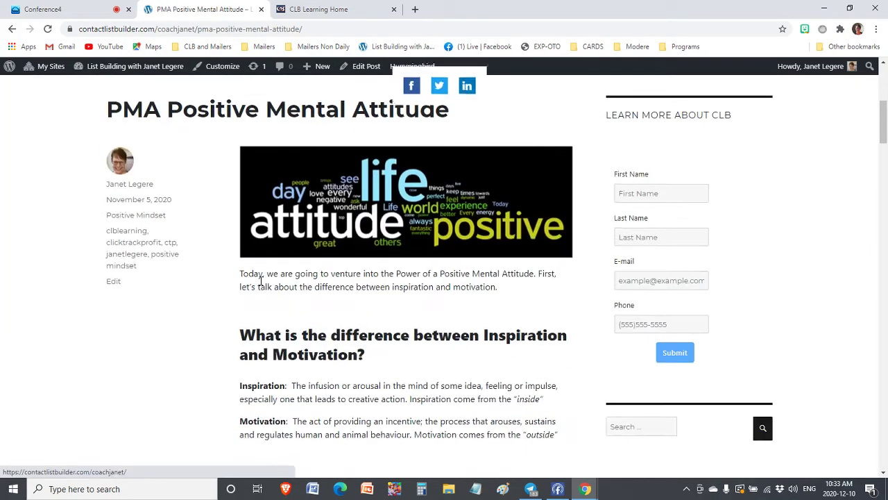
pyautogui.scroll(-20, 261, 281)
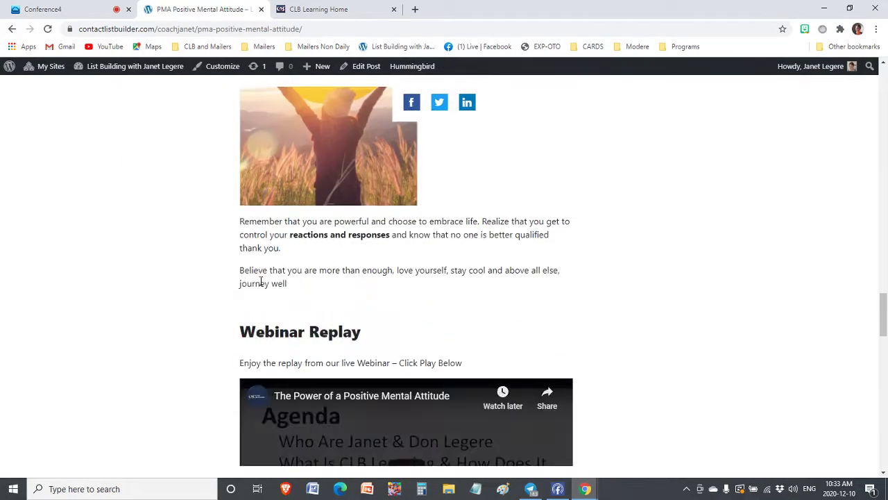
pyautogui.scroll(4, 175, 395)
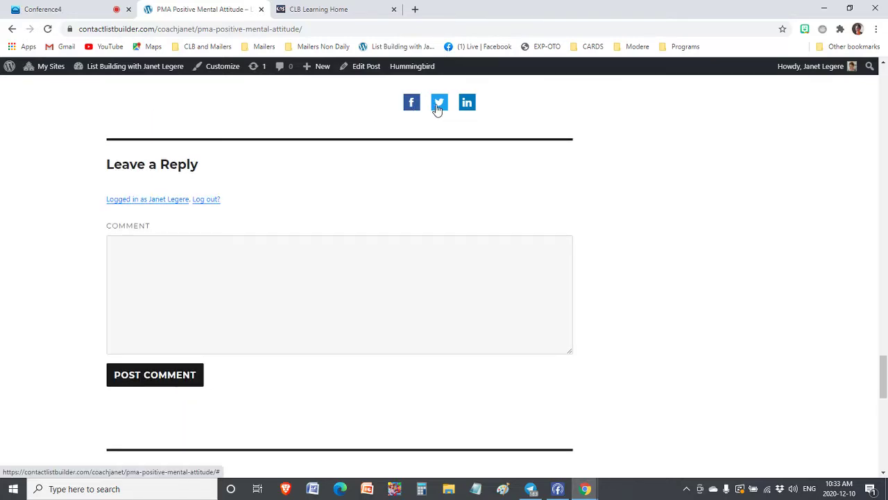
pyautogui.scroll(15, 740, 243)
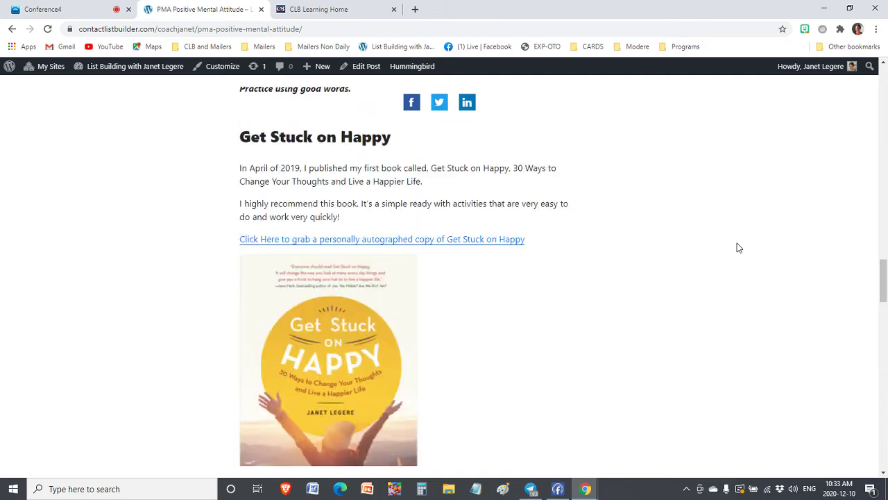
pyautogui.scroll(10, 739, 248)
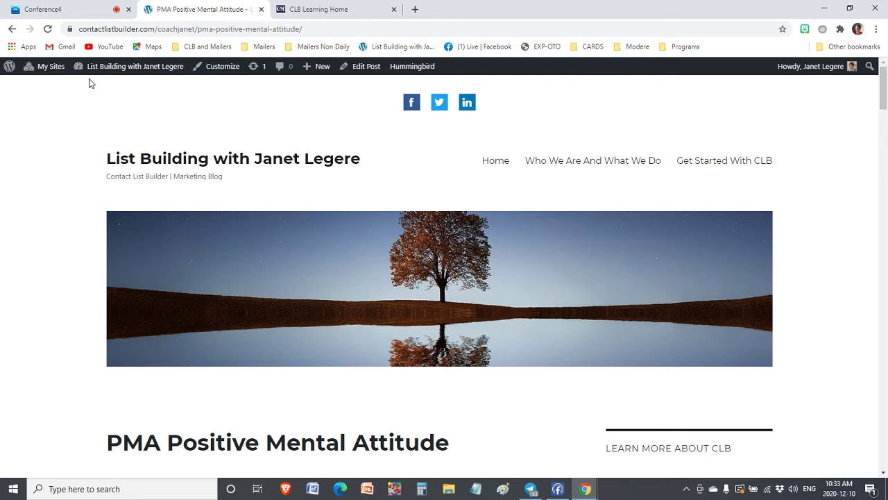
pyautogui.moveTo(98, 73)
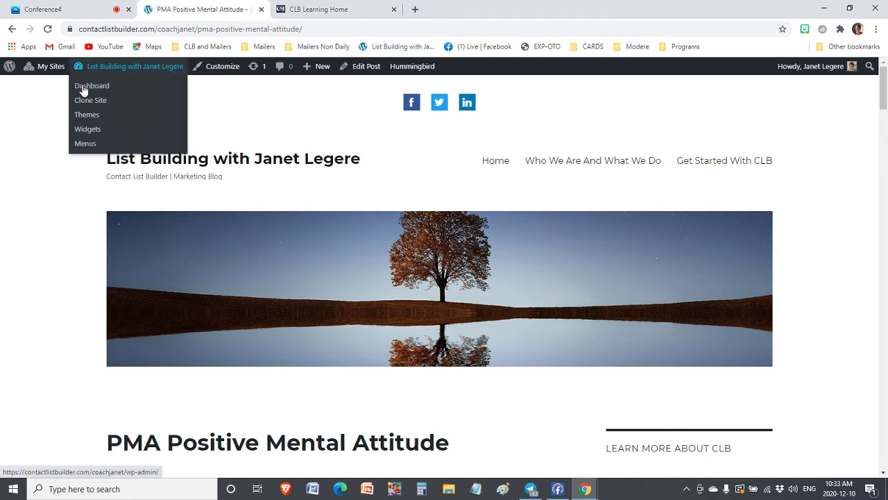
# Return to the Dashboard and open the live site in a separate browser tab
pyautogui.click(86, 87)
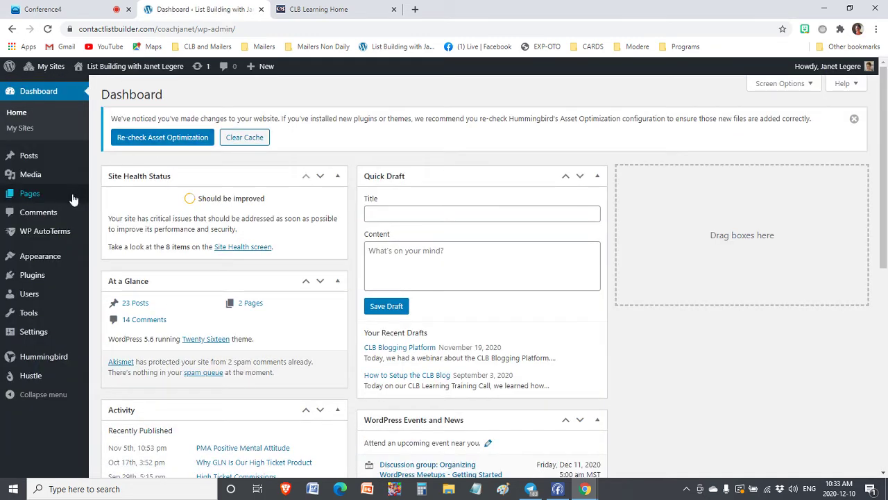
pyautogui.moveTo(46, 200)
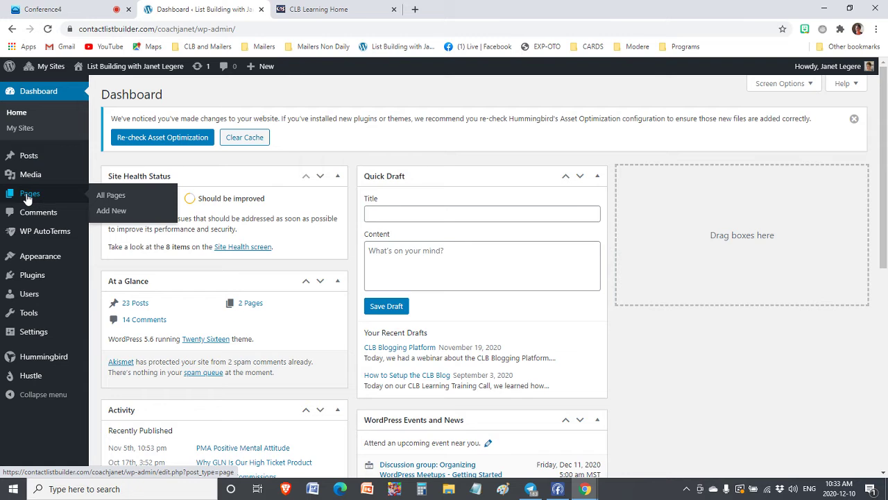
pyautogui.moveTo(97, 68)
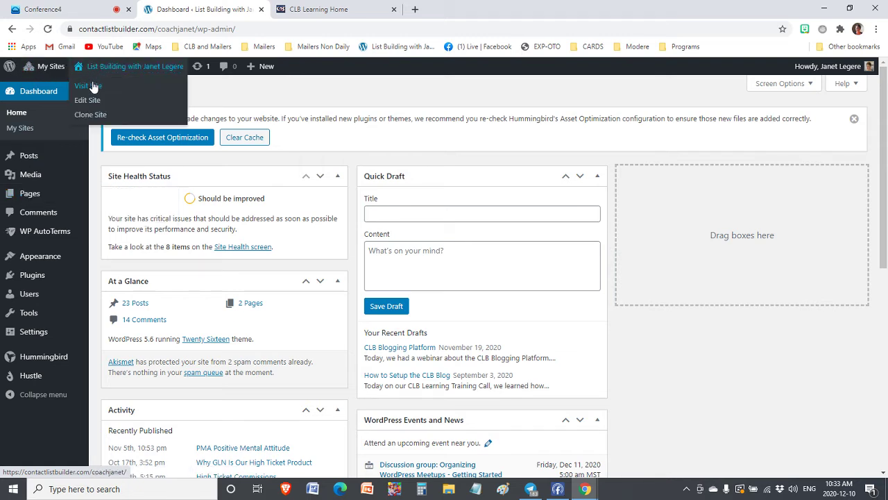
pyautogui.rightClick(94, 87)
pyautogui.click(132, 95)
pyautogui.click(333, 9)
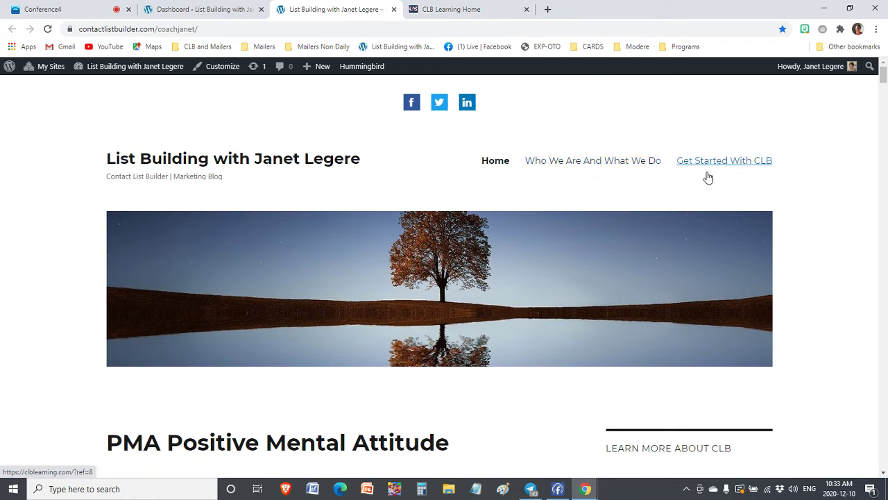
# Back in the Dashboard tab, bring up the Pages list
pyautogui.click(205, 13)
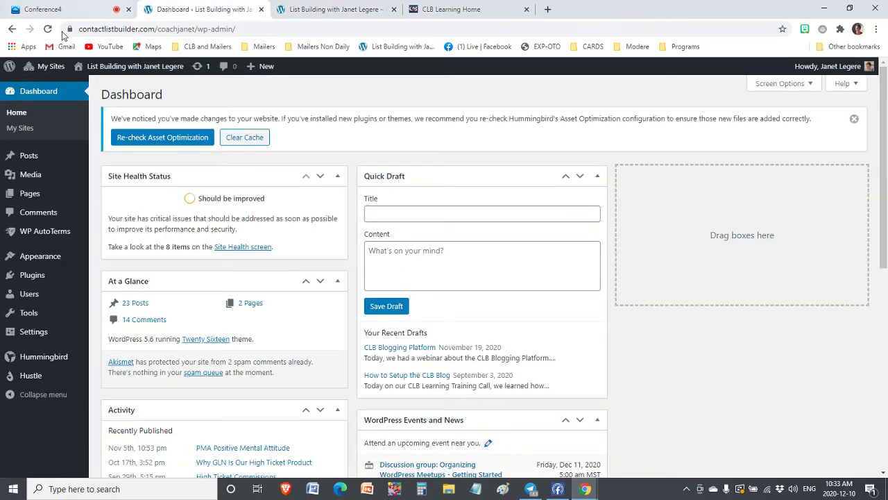
pyautogui.moveTo(26, 194)
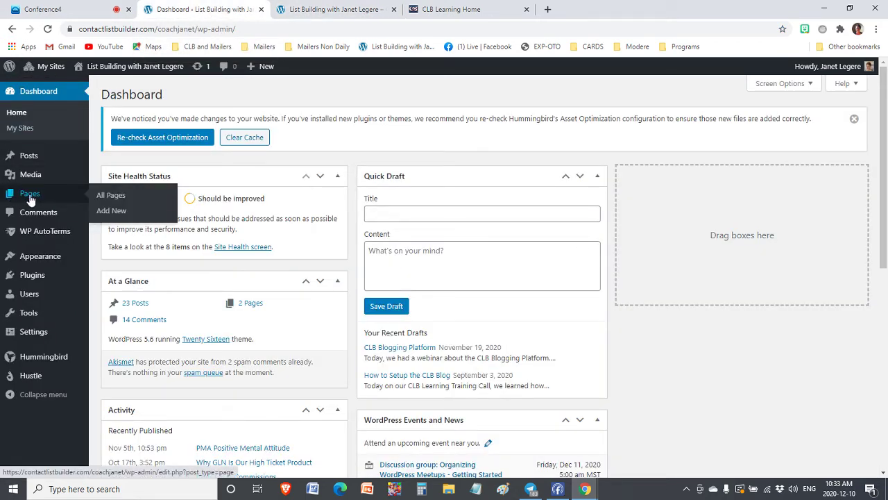
pyautogui.click(29, 197)
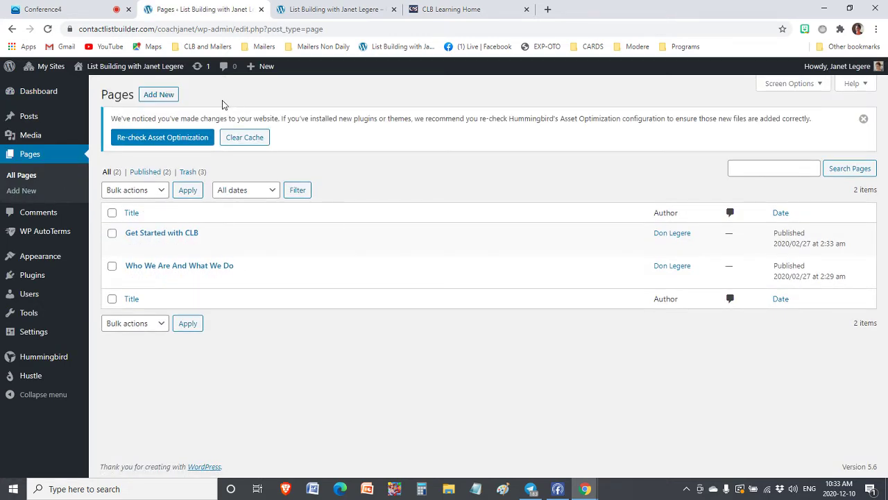
# Create a new page titled 'Resources'
pyautogui.click(159, 95)
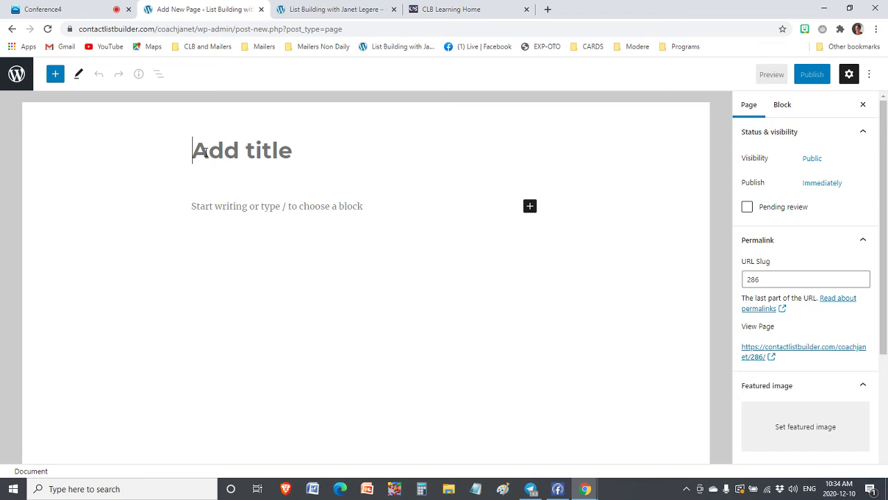
pyautogui.write('Reso')
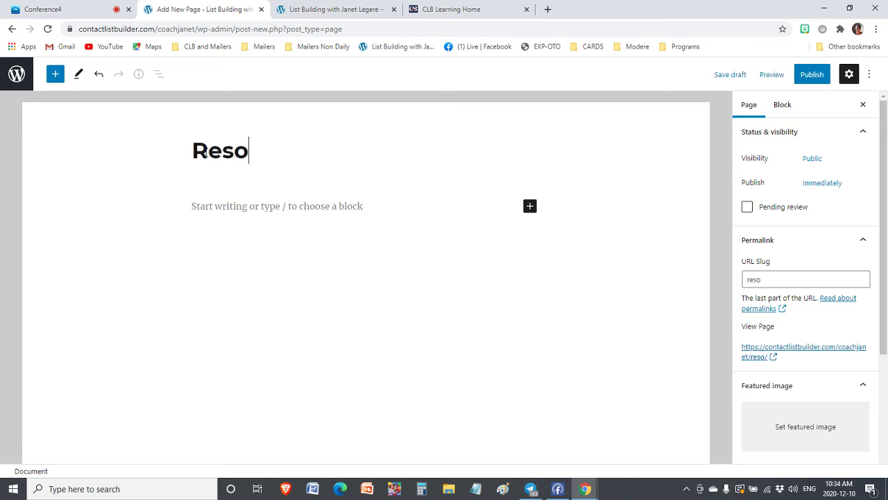
pyautogui.write('urces')
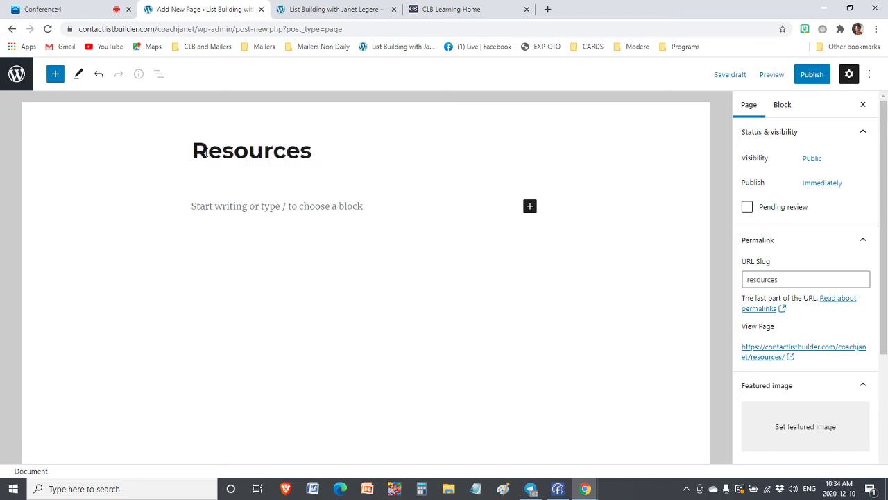
# Write an intro paragraph about the favourite tools and resources used to build the list
pyautogui.click(218, 210)
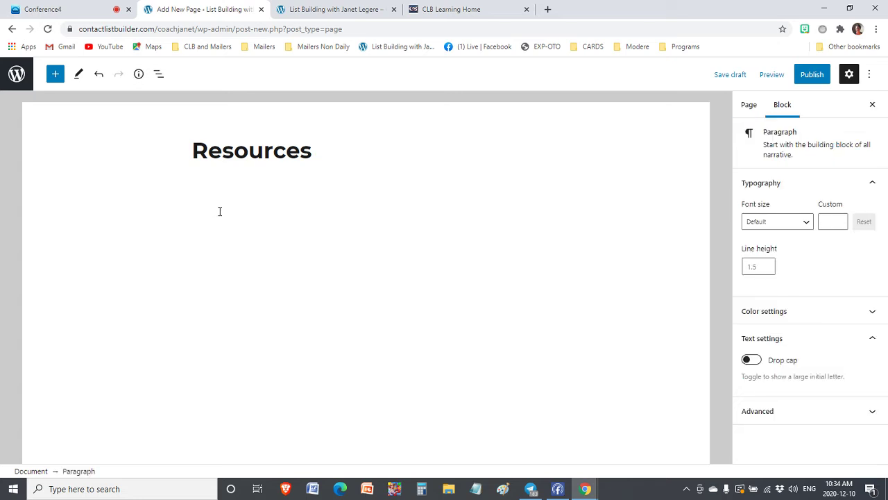
pyautogui.write('Below, you will find a list of my favourt')
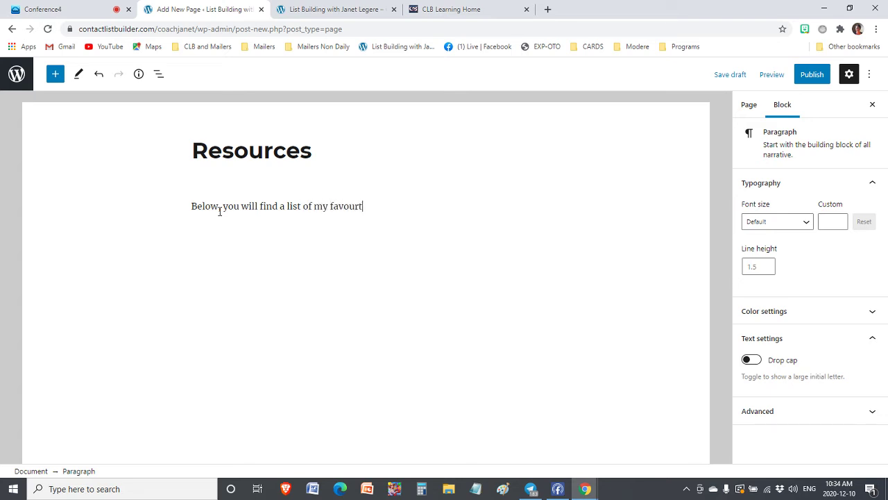
pyautogui.press('BackSpace')
pyautogui.press('BackSpace')
pyautogui.press('BackSpace')
pyautogui.write('te tools and resources that I us')
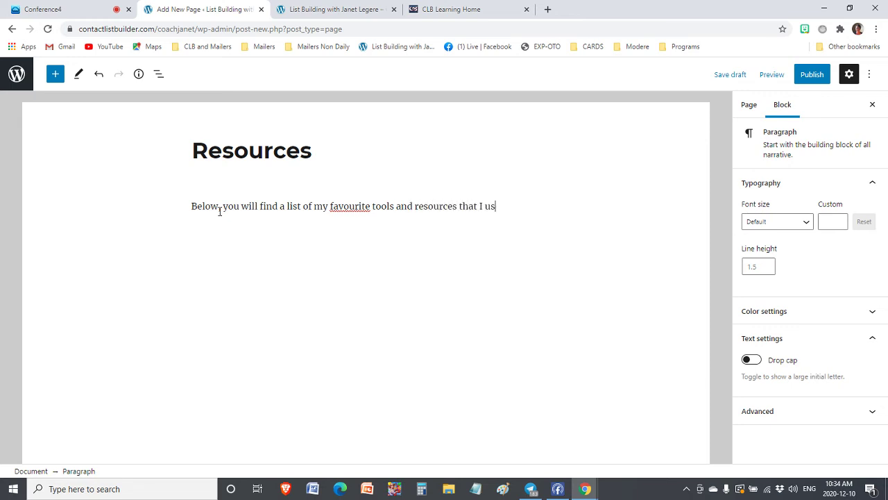
pyautogui.write('e to build my list.')
pyautogui.press('Return')
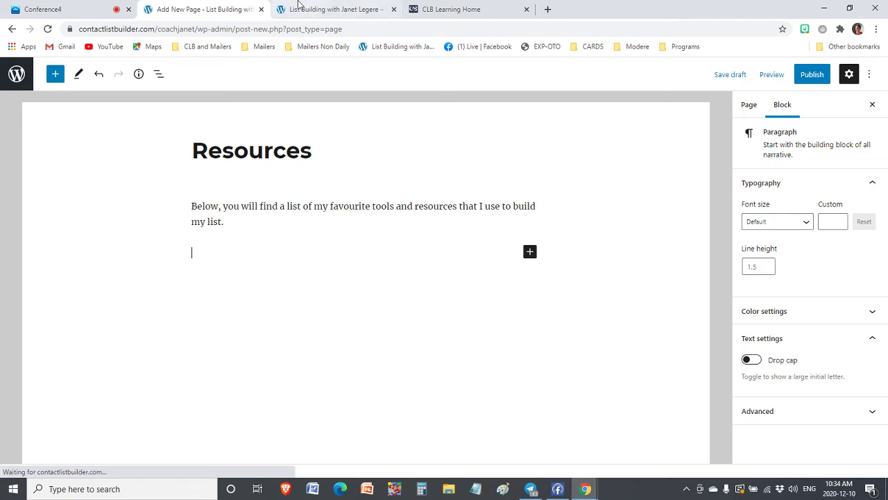
# Log in to CLB Learning and go to Affiliate Toolbox > Downline Builder
pyautogui.click(495, 10)
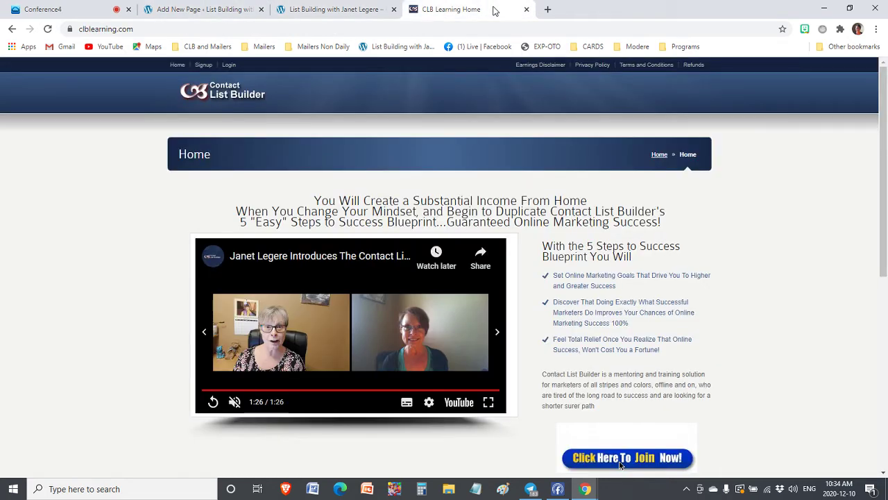
pyautogui.click(230, 66)
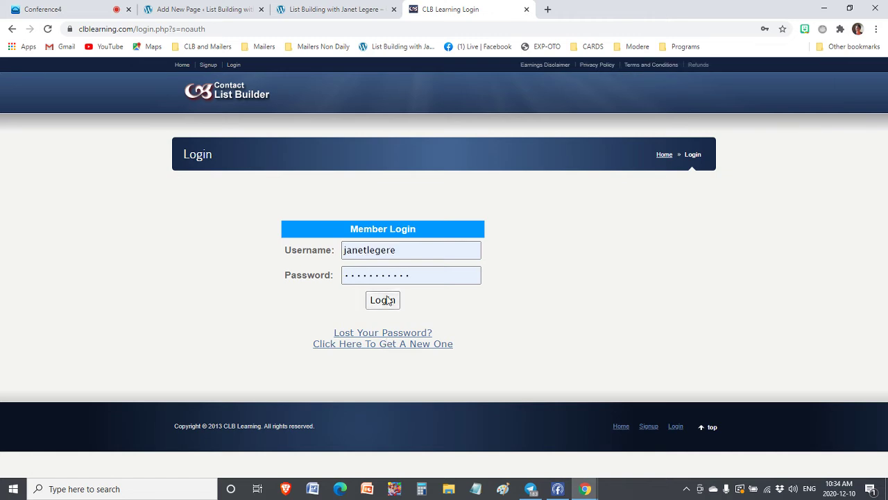
pyautogui.click(386, 300)
pyautogui.moveTo(423, 84)
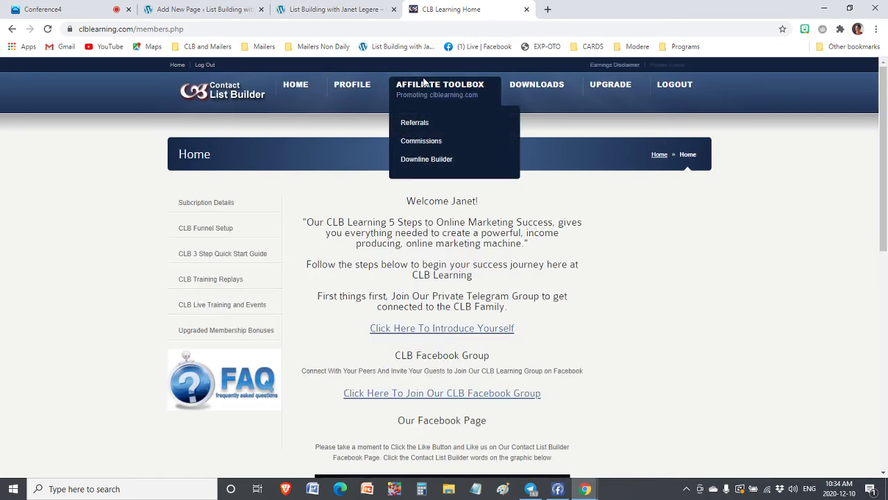
pyautogui.click(418, 159)
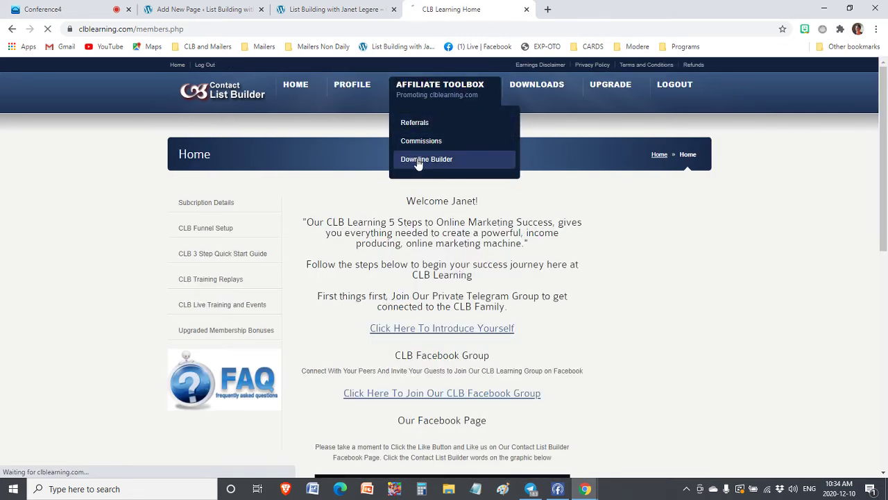
# Copy the image address of the World's Best Capture Page Creator banner
pyautogui.scroll(-5, 769, 207)
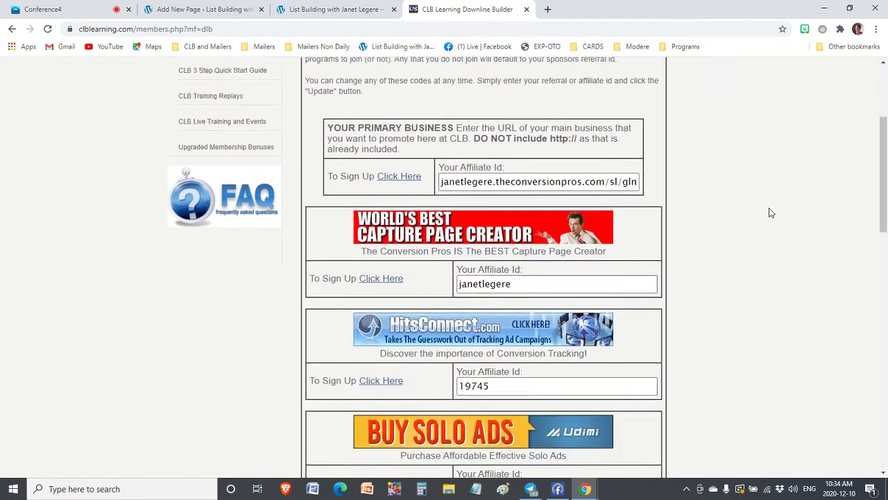
pyautogui.scroll(-9, 769, 212)
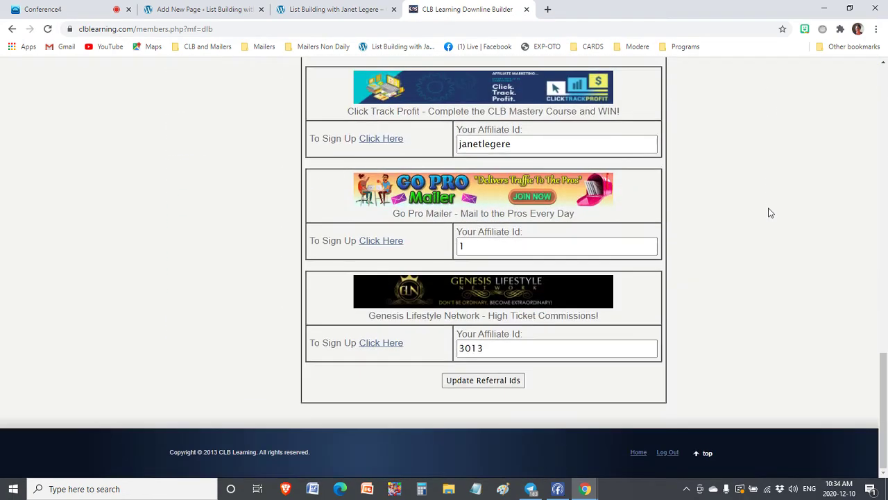
pyautogui.scroll(6, 769, 212)
pyautogui.scroll(8, 769, 212)
pyautogui.scroll(-3, 769, 208)
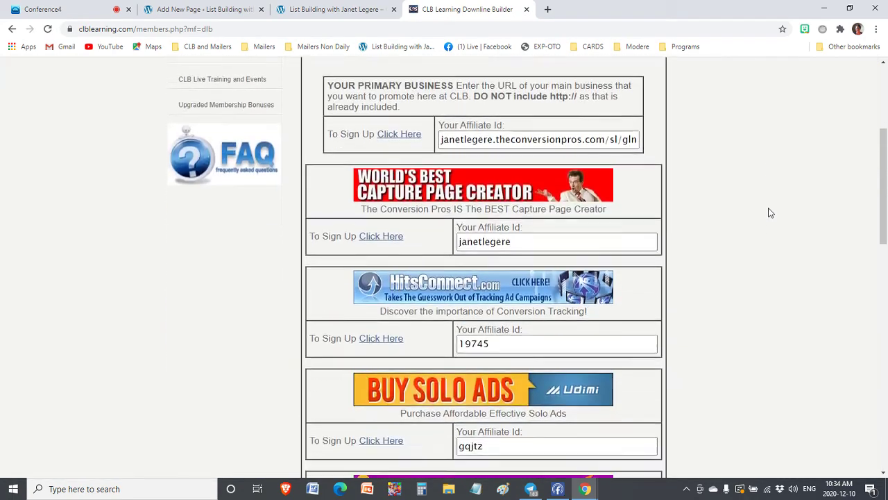
pyautogui.scroll(1, 770, 202)
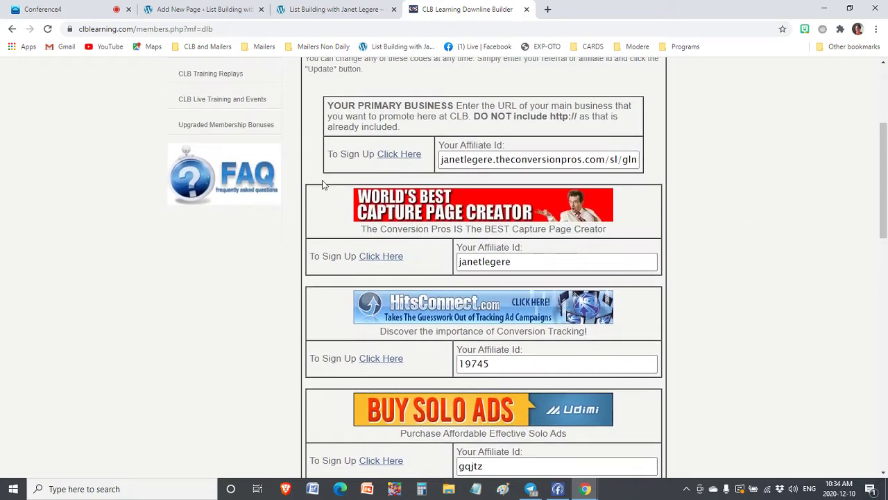
pyautogui.rightClick(456, 203)
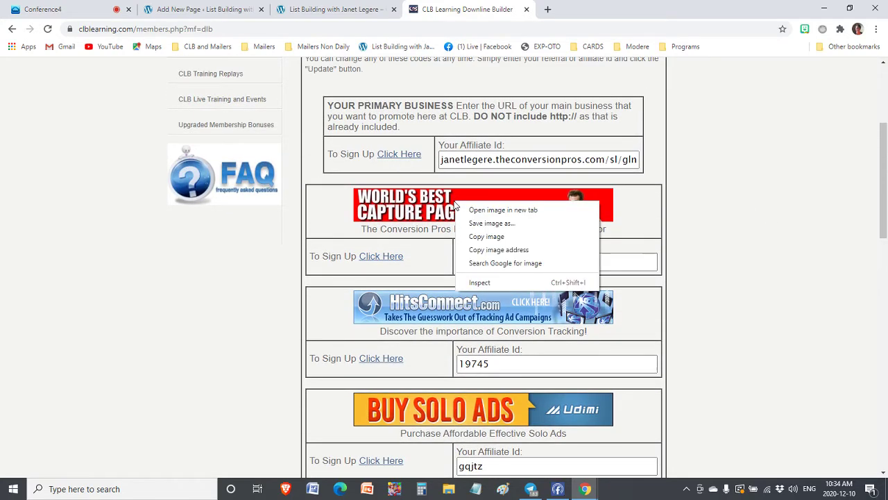
pyautogui.click(495, 250)
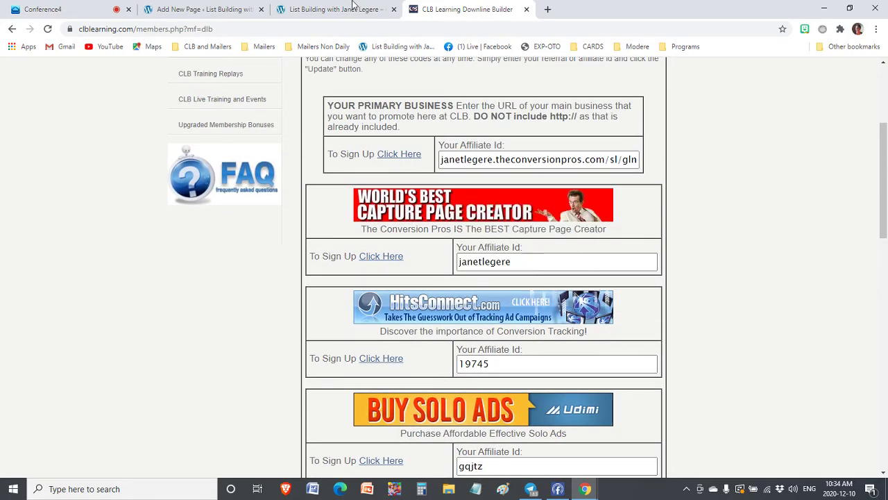
pyautogui.rightClick(421, 208)
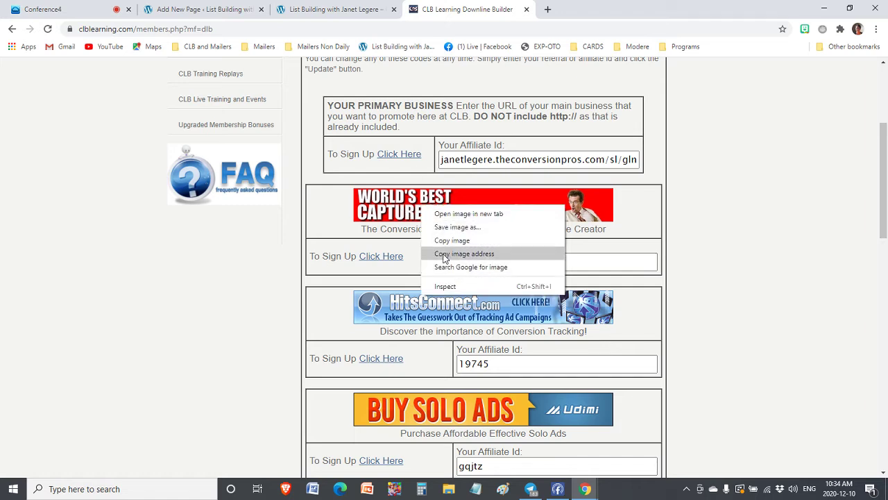
pyautogui.click(495, 254)
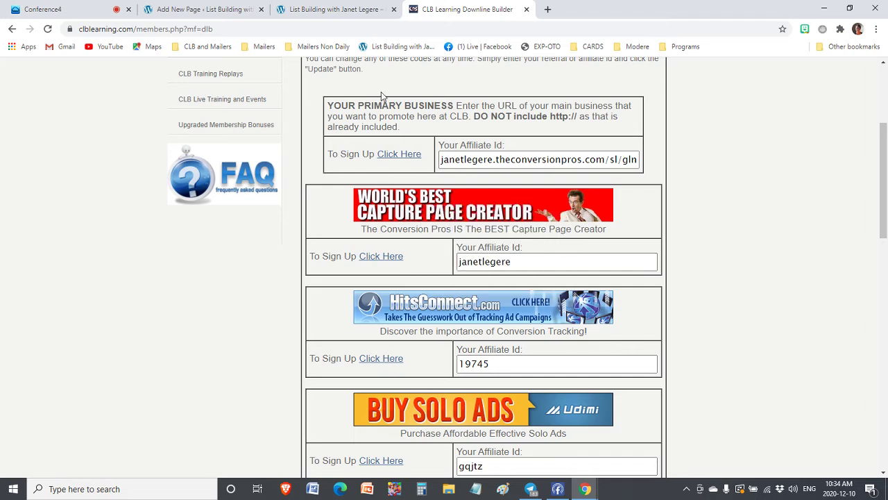
pyautogui.click(309, 10)
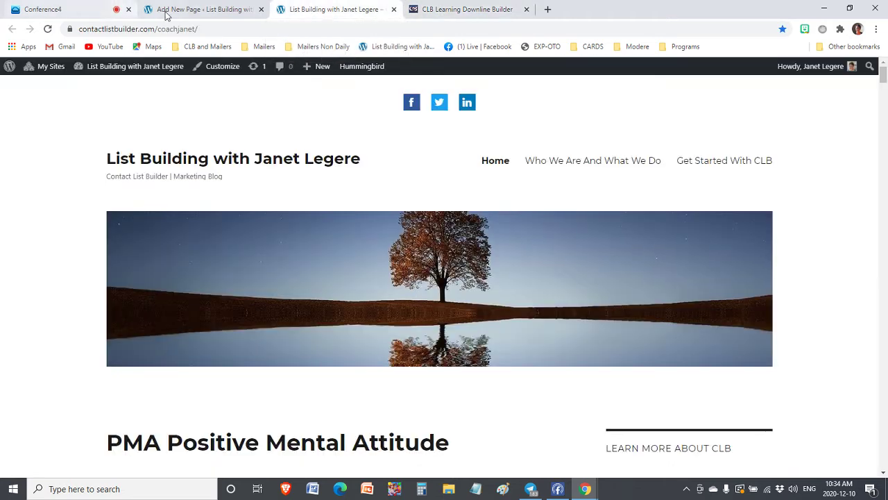
# Add 'The Conversion Pros' and a line describing its funnel system with autoresponder and page builder
pyautogui.click(172, 11)
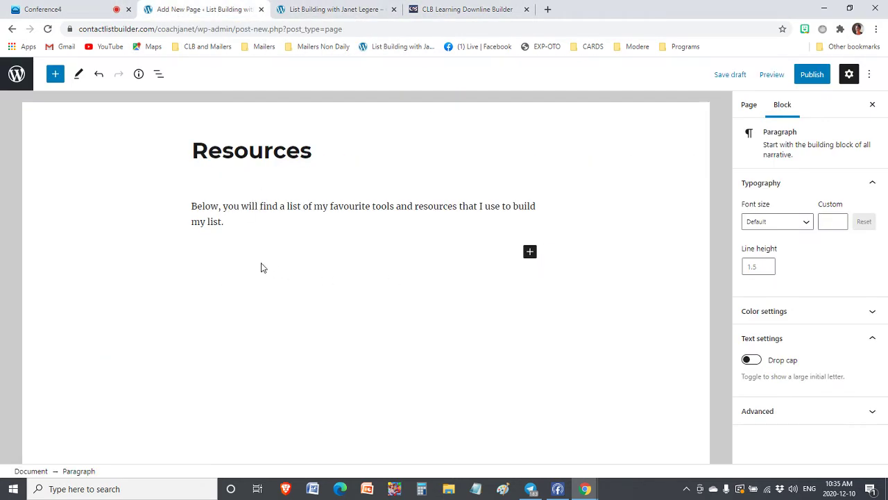
pyautogui.write('Tghe Con')
pyautogui.press('BackSpace')
pyautogui.press('BackSpace')
pyautogui.press('BackSpace')
pyautogui.press('BackSpace')
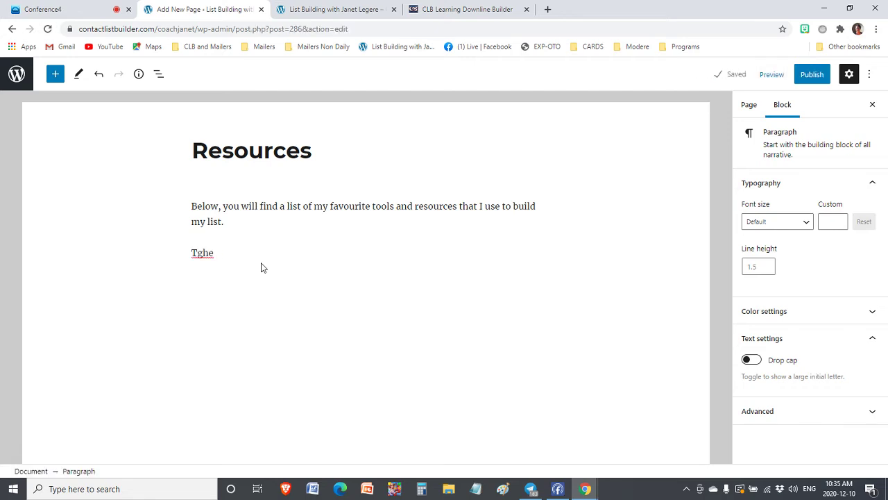
pyautogui.press('BackSpace')
pyautogui.press('BackSpace')
pyautogui.press('BackSpace')
pyautogui.write('he Convers')
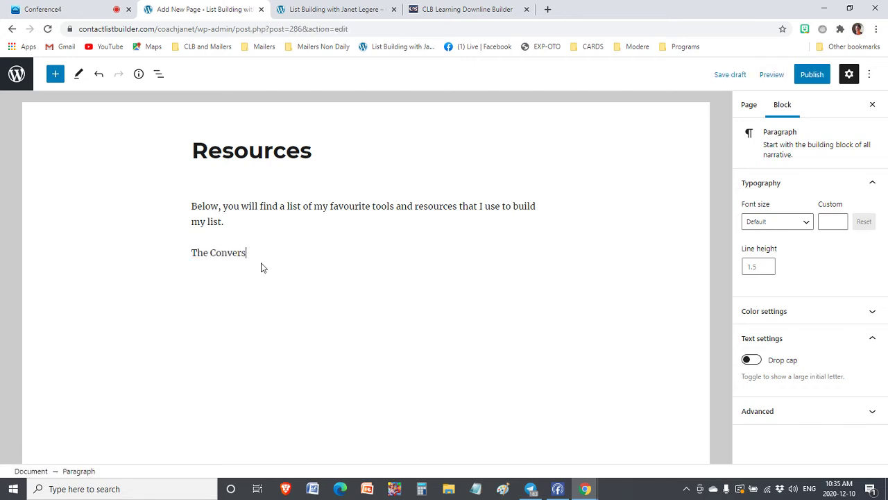
pyautogui.write('ion Pros')
pyautogui.press('Return')
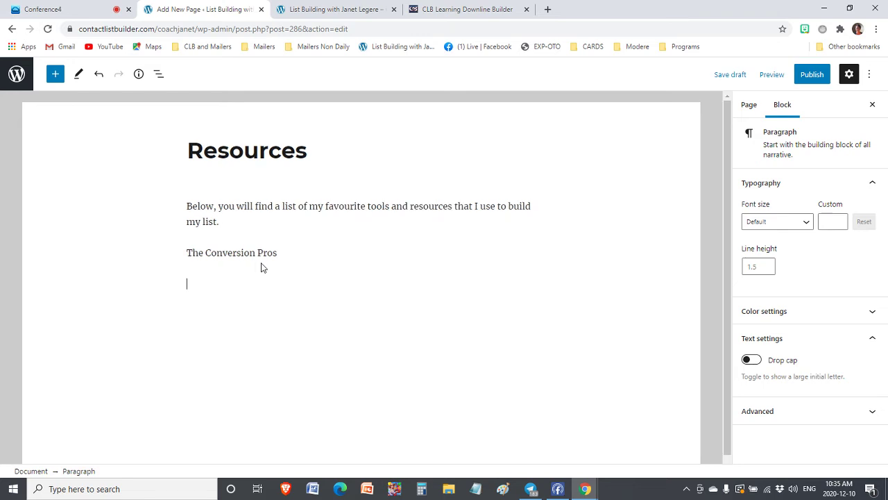
pyautogui.write('This Funnel system is complete with aut')
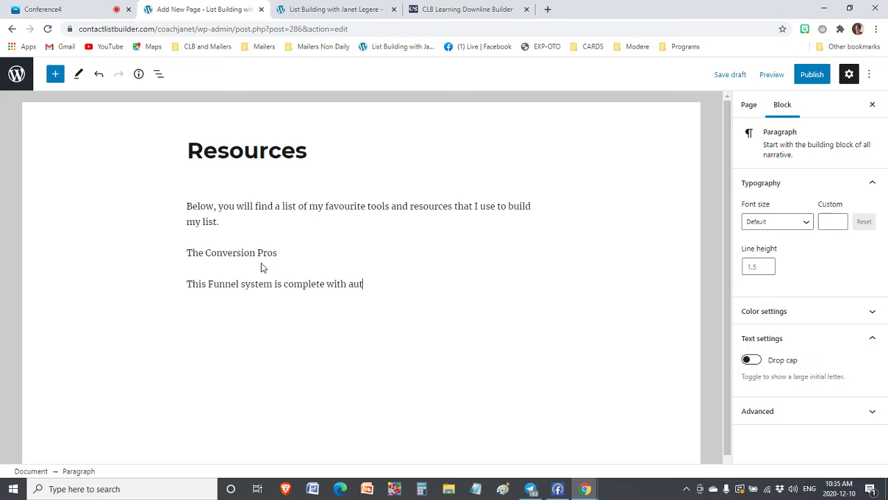
pyautogui.write('oresponder and page builder and')
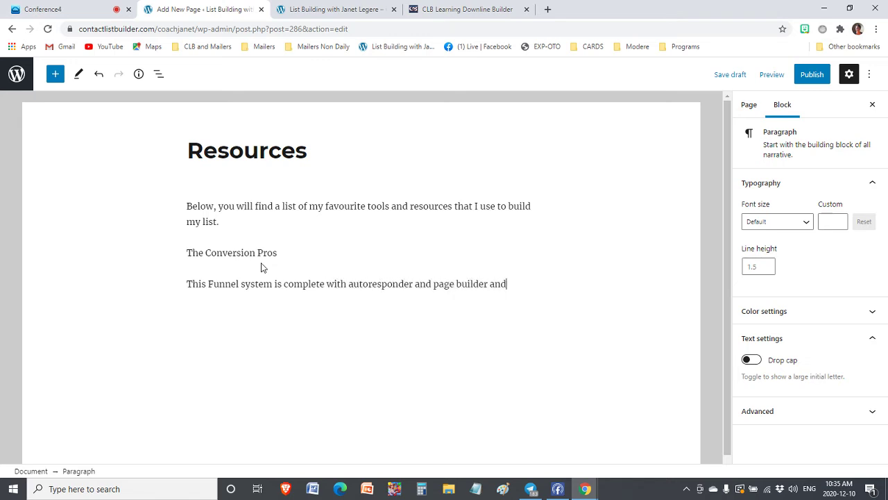
pyautogui.write(' offers an ')
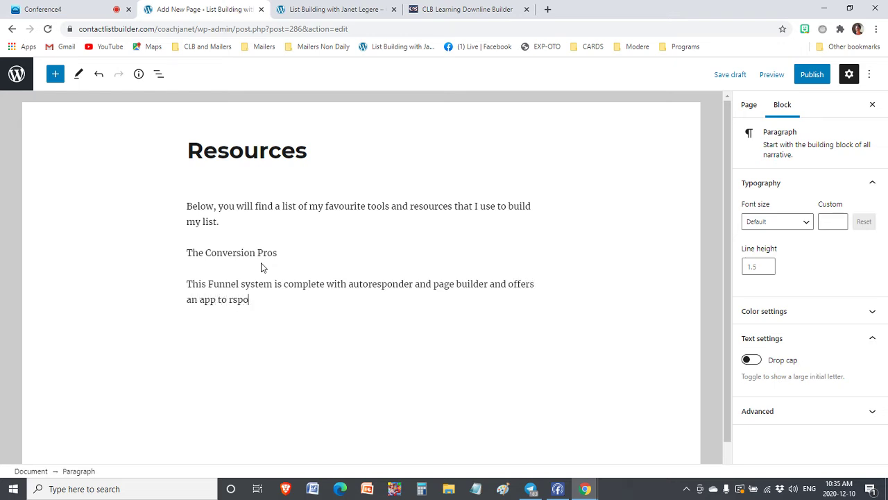
pyautogui.write('app to respond to new leads.')
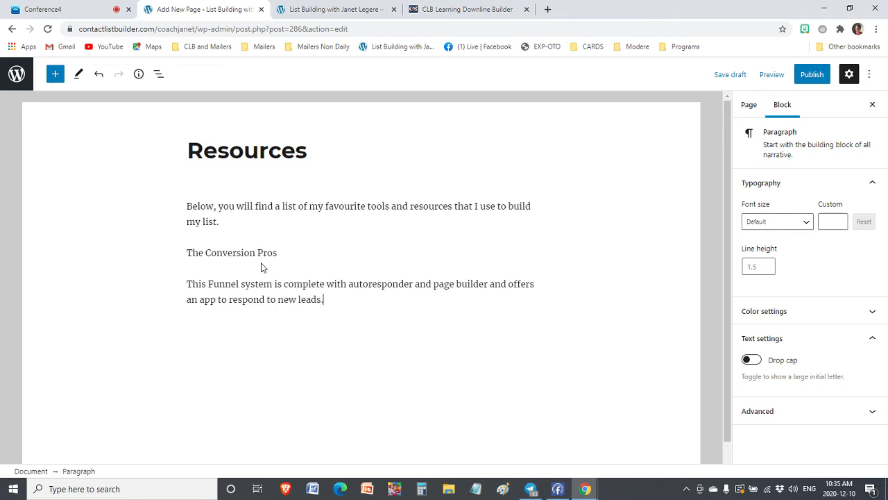
pyautogui.press('Return')
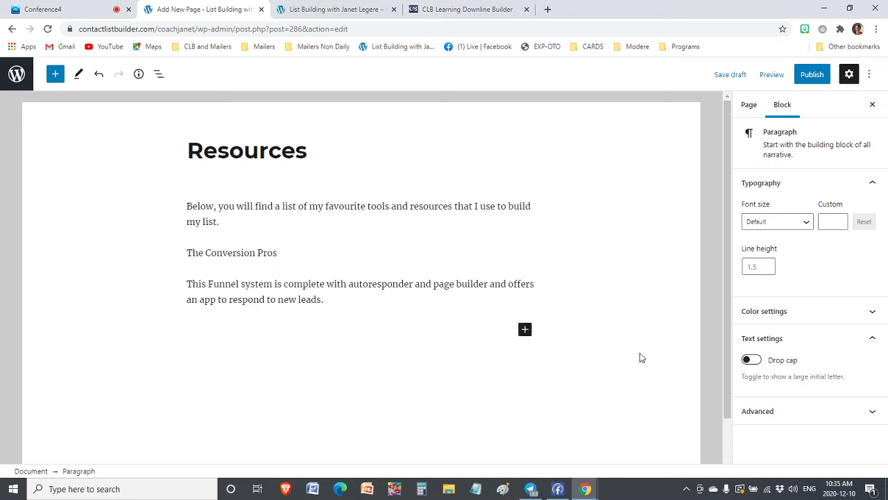
# Insert the World's Best Capture Page Creator banner as an image block from the copied URL
pyautogui.click(525, 332)
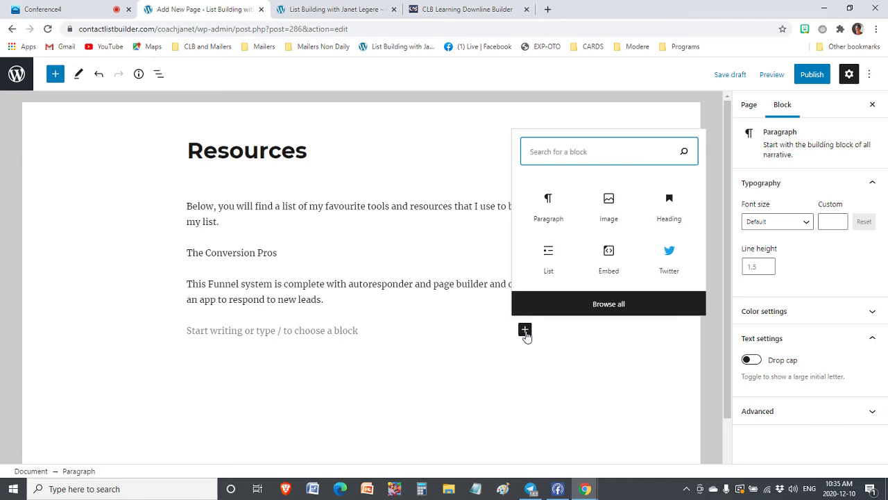
pyautogui.click(614, 203)
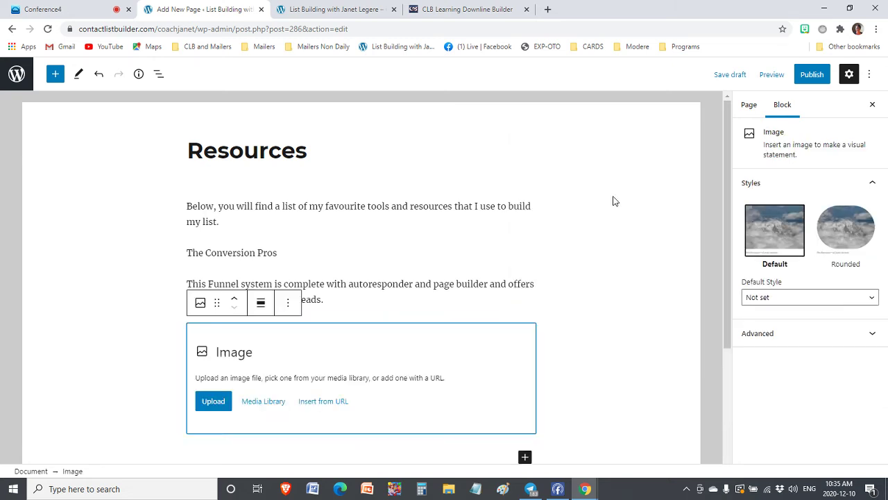
pyautogui.click(324, 404)
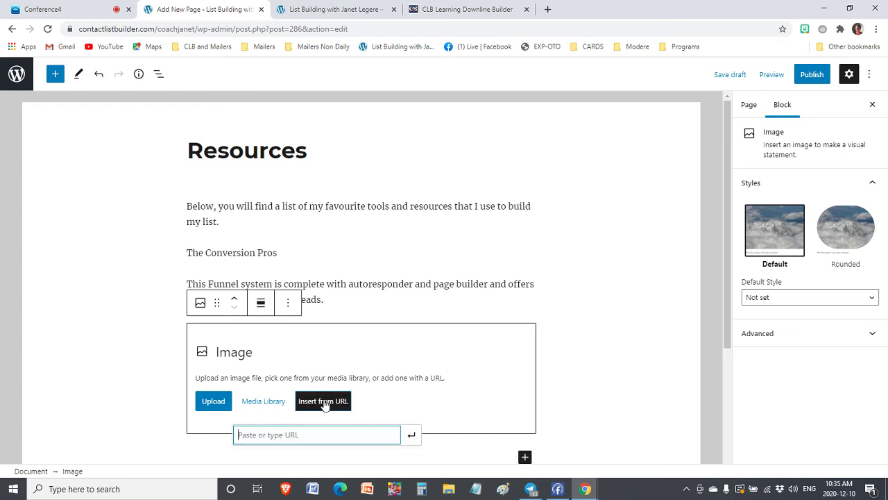
pyautogui.rightClick(264, 433)
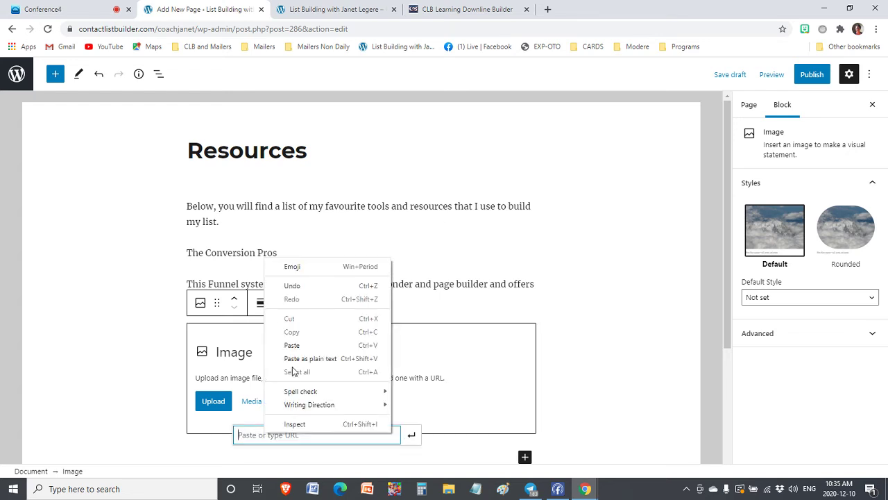
pyautogui.click(288, 343)
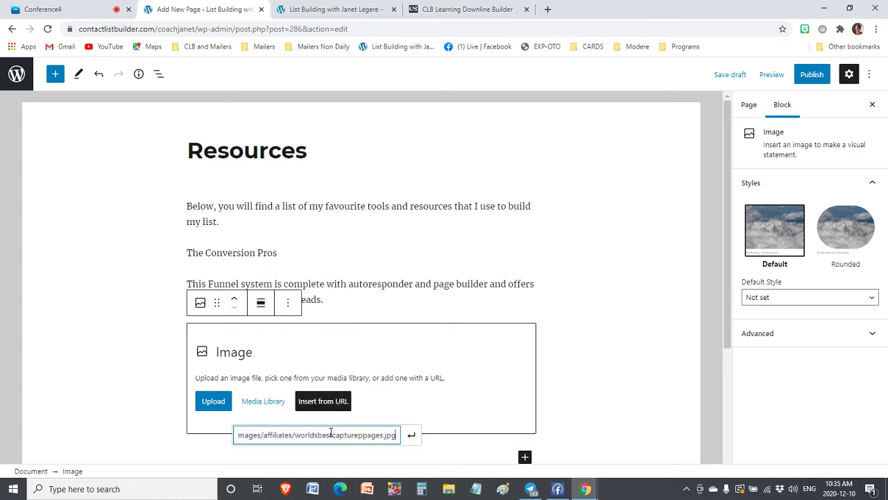
pyautogui.click(412, 435)
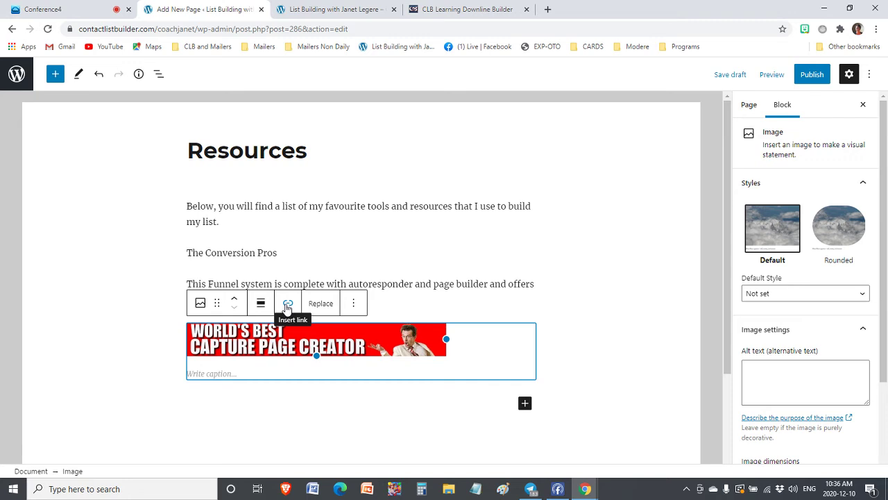
pyautogui.click(494, 9)
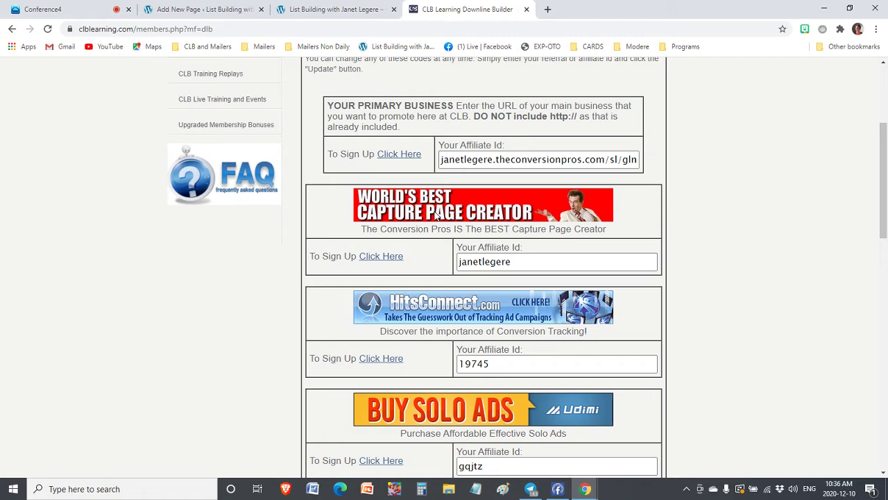
# Open The Conversion Pros sign-up link in a new tab and view it
pyautogui.rightClick(384, 258)
pyautogui.click(423, 263)
pyautogui.click(581, 7)
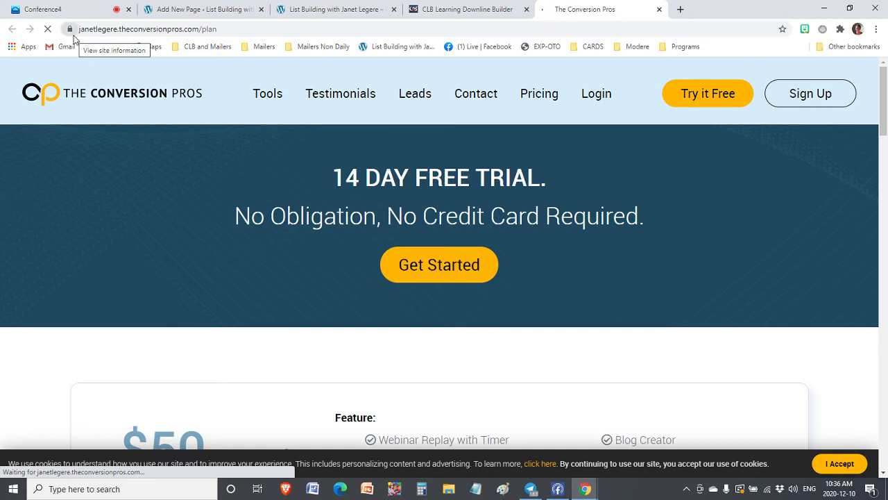
# Copy the plan page's full web address and return to the WordPress editor
pyautogui.doubleClick(120, 29)
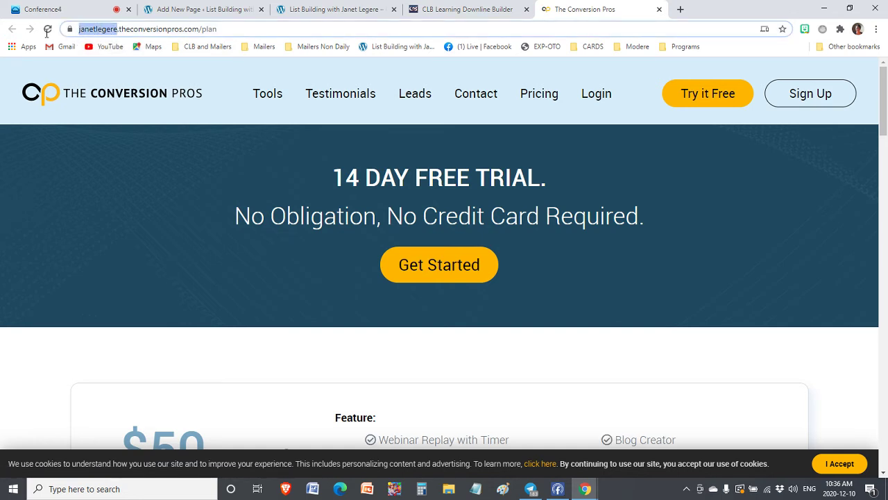
pyautogui.moveTo(261, 30); pyautogui.dragTo(2, 37)
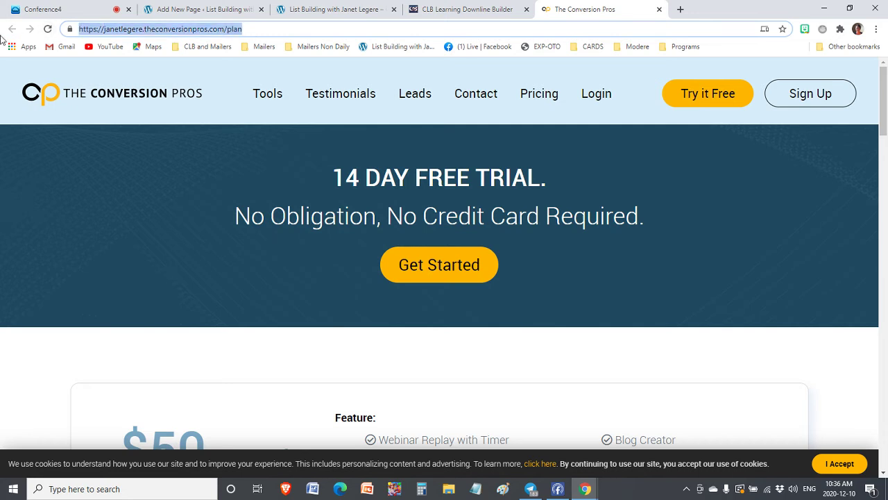
pyautogui.rightClick(177, 32)
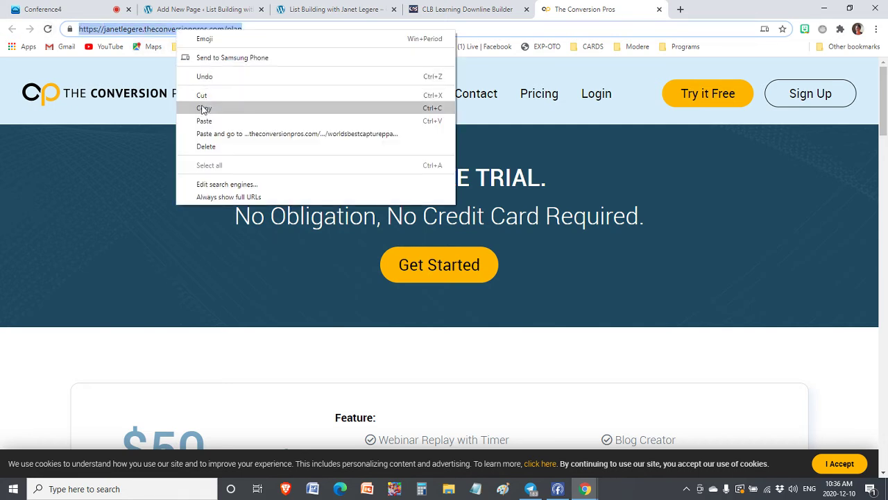
pyautogui.click(206, 107)
pyautogui.click(234, 9)
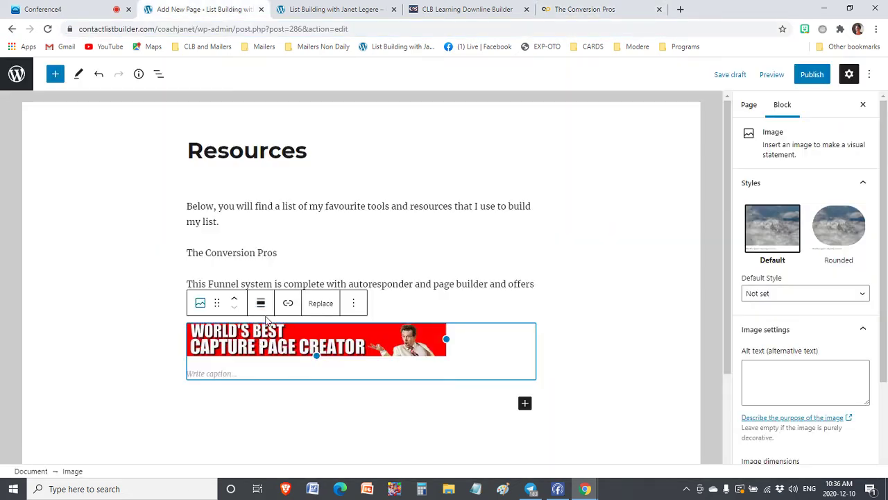
# Link the Capture Page Creator banner to the copied Conversion Pros address, opening in a new tab
pyautogui.click(288, 305)
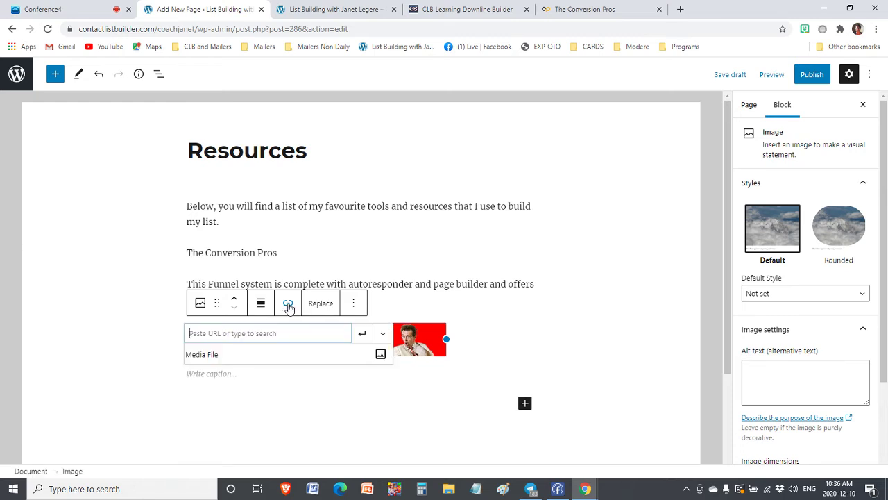
pyautogui.rightClick(229, 335)
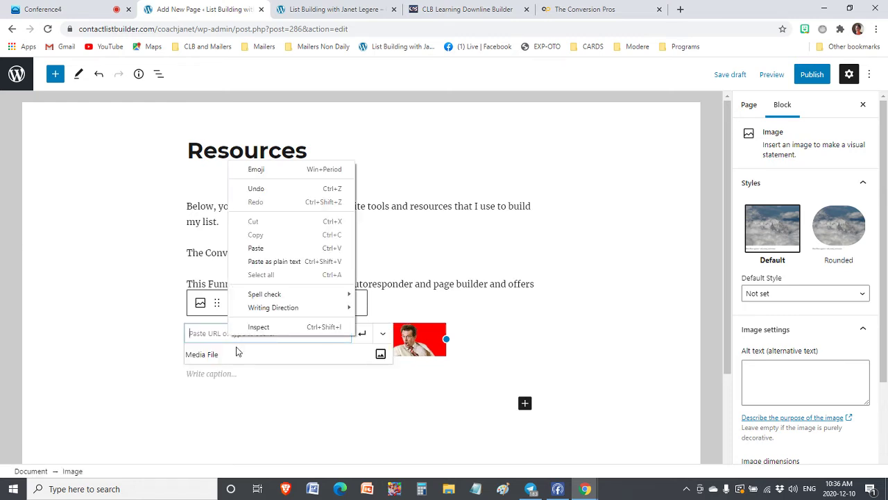
pyautogui.click(256, 247)
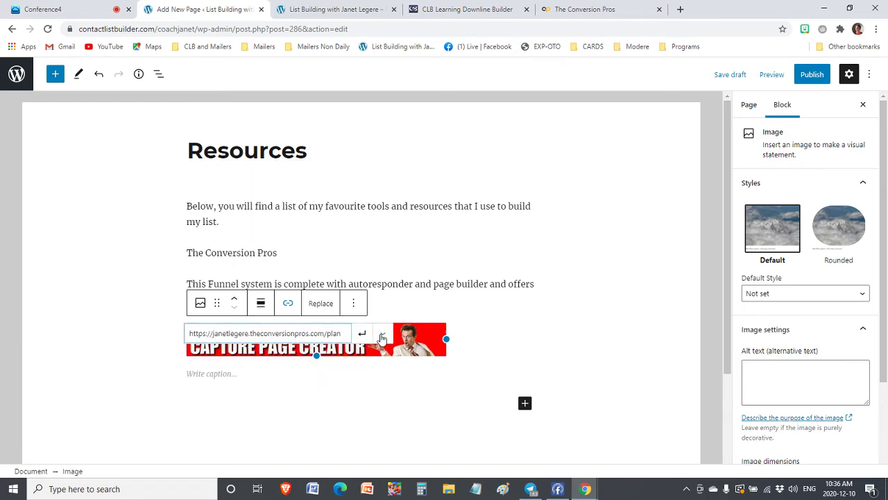
pyautogui.click(383, 333)
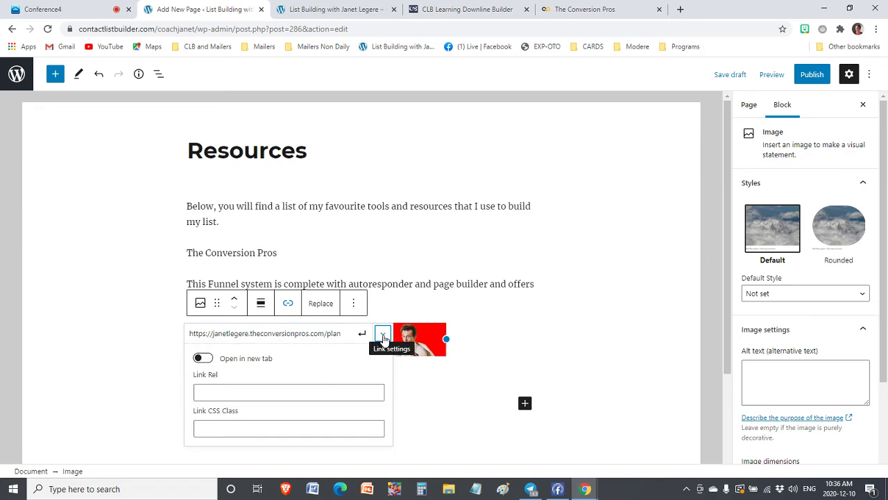
pyautogui.click(206, 358)
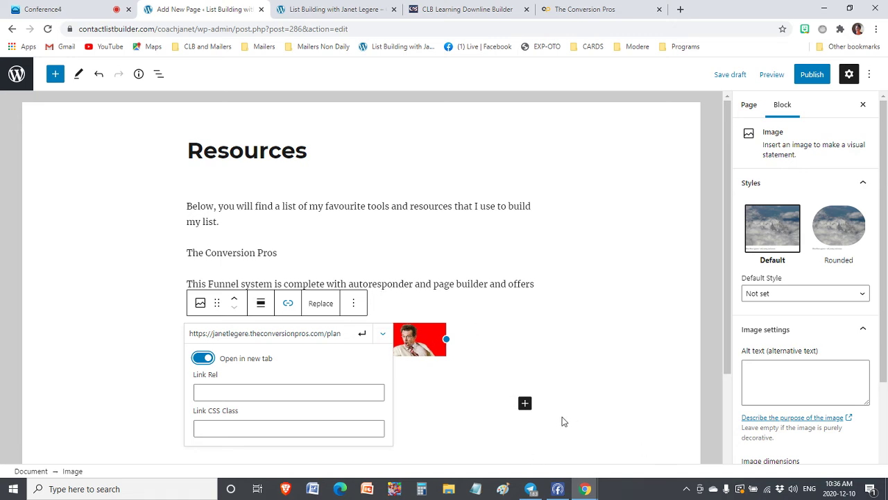
pyautogui.click(362, 333)
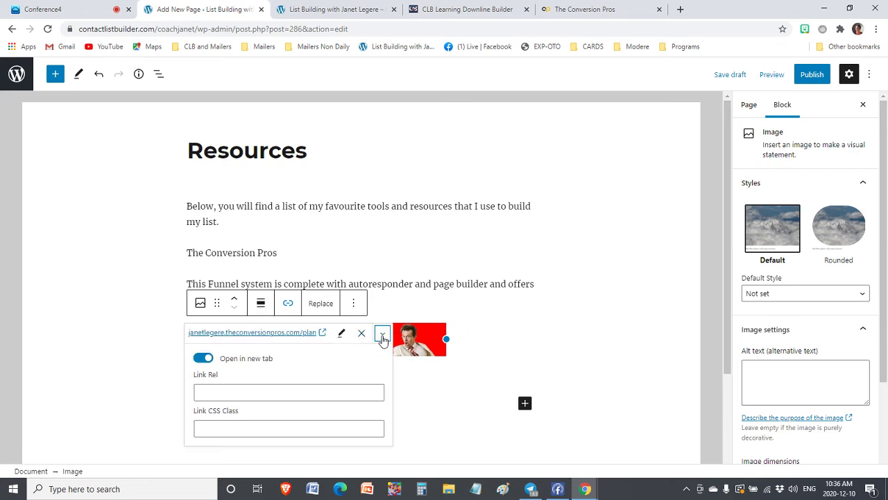
pyautogui.click(527, 286)
pyautogui.scroll(-2, 444, 309)
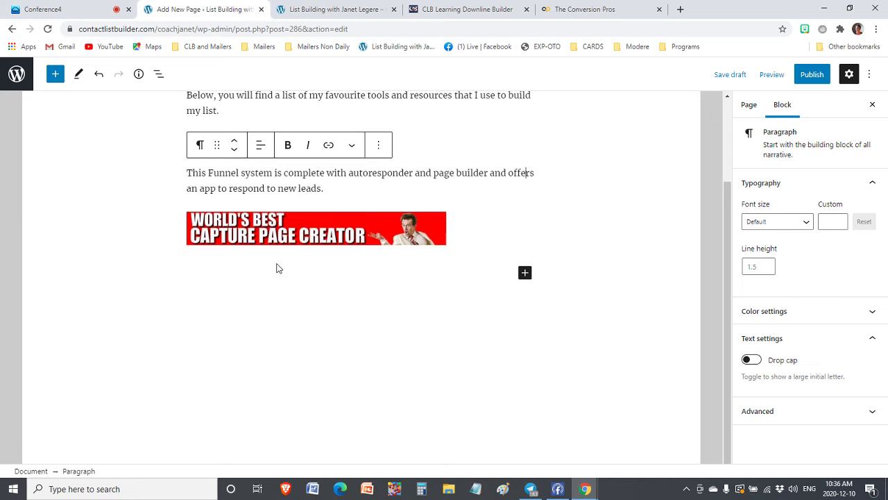
# Add an empty paragraph below the Capture Page Creator banner
pyautogui.scroll(2, 277, 268)
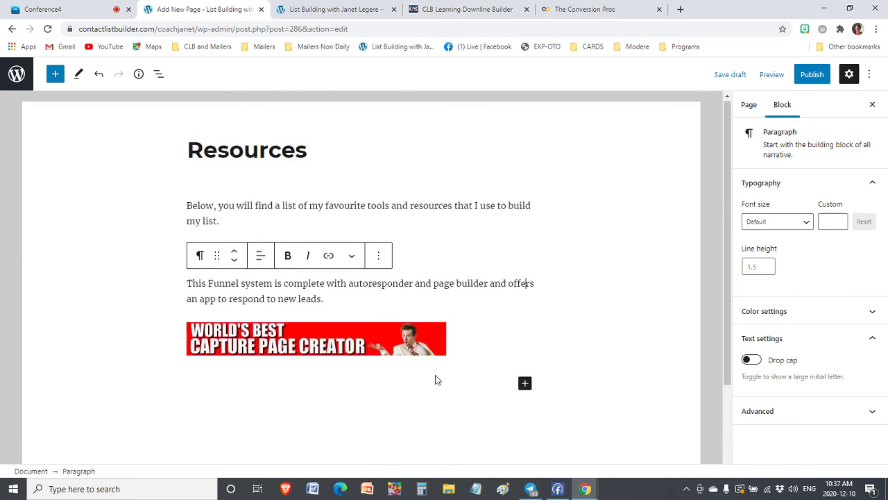
pyautogui.scroll(-1, 424, 357)
pyautogui.click(222, 347)
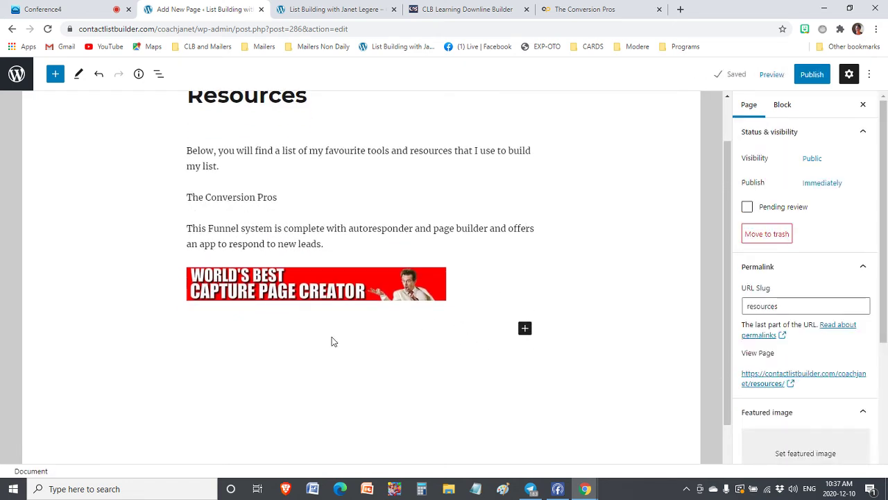
pyautogui.click(301, 344)
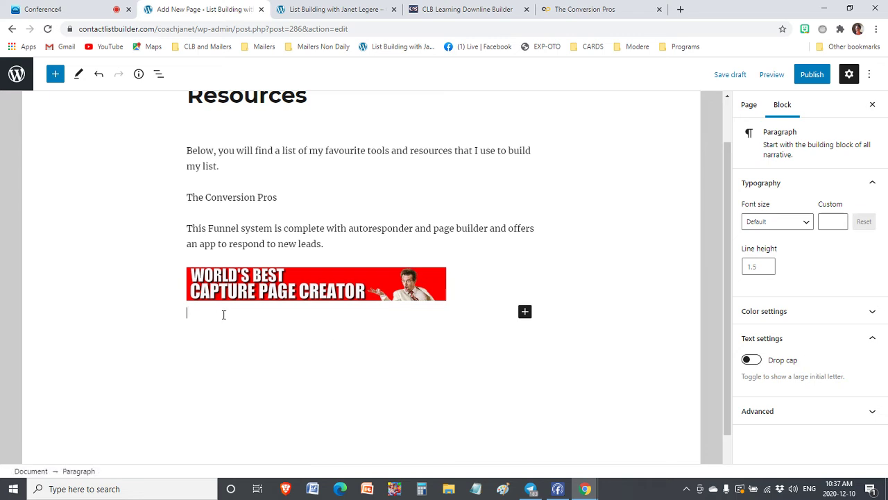
# Make 'The Conversion Pros' line bold at Medium font size
pyautogui.click(278, 197)
pyautogui.moveTo(277, 197); pyautogui.dragTo(186, 199)
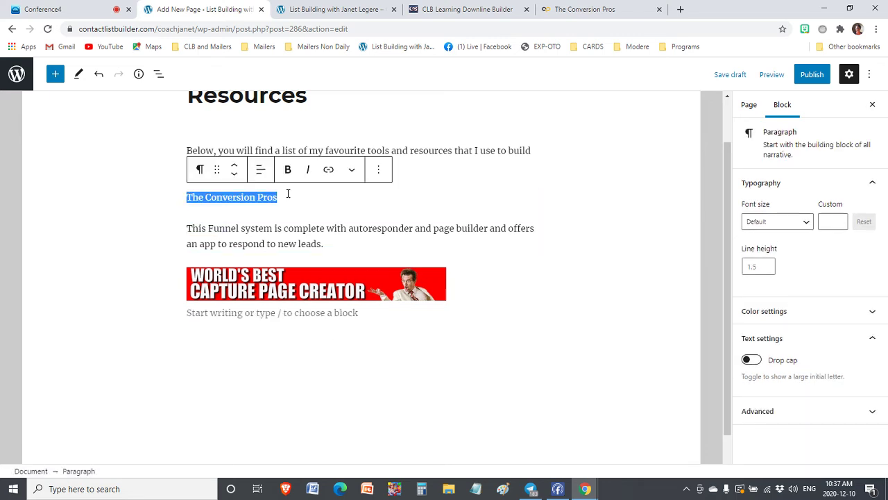
pyautogui.click(288, 169)
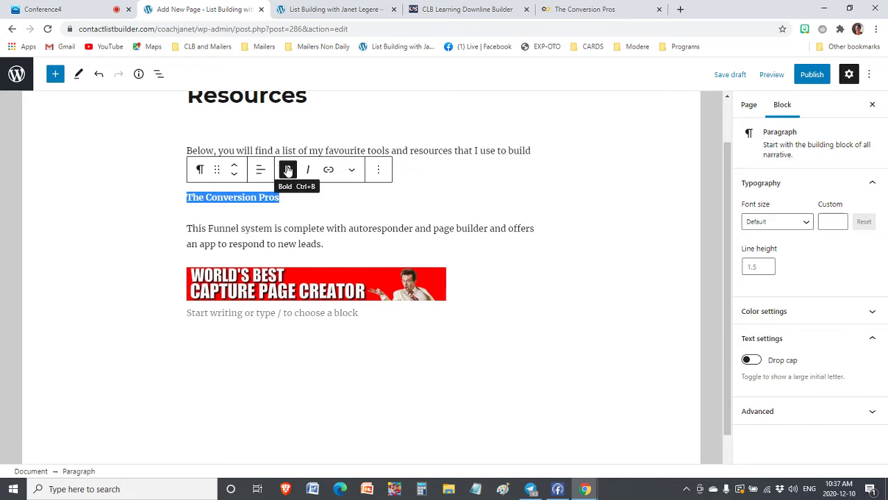
pyautogui.click(803, 222)
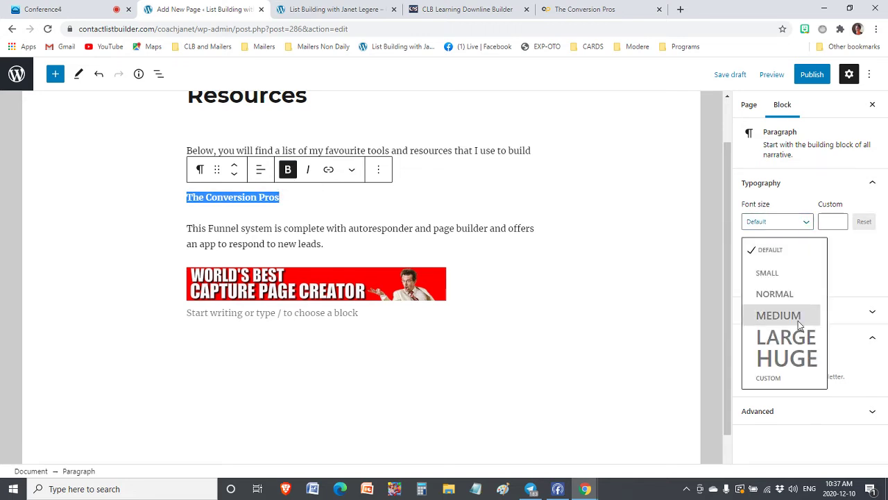
pyautogui.click(798, 318)
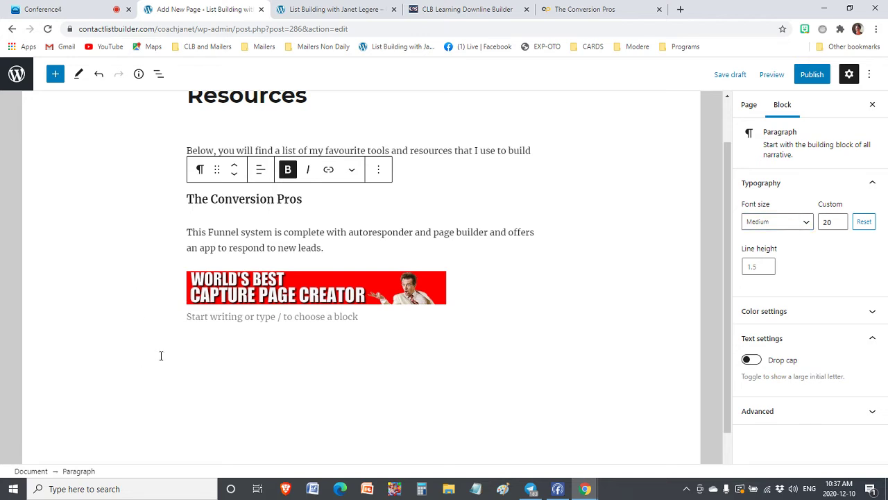
pyautogui.click(199, 334)
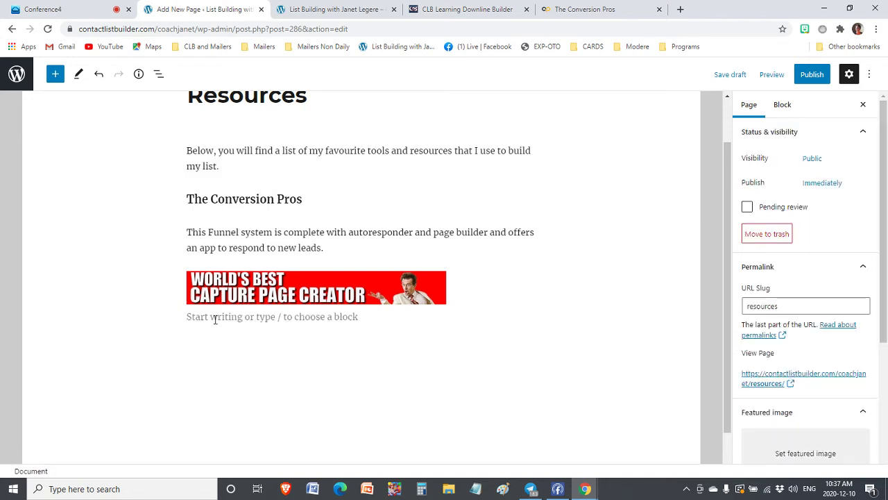
pyautogui.click(216, 320)
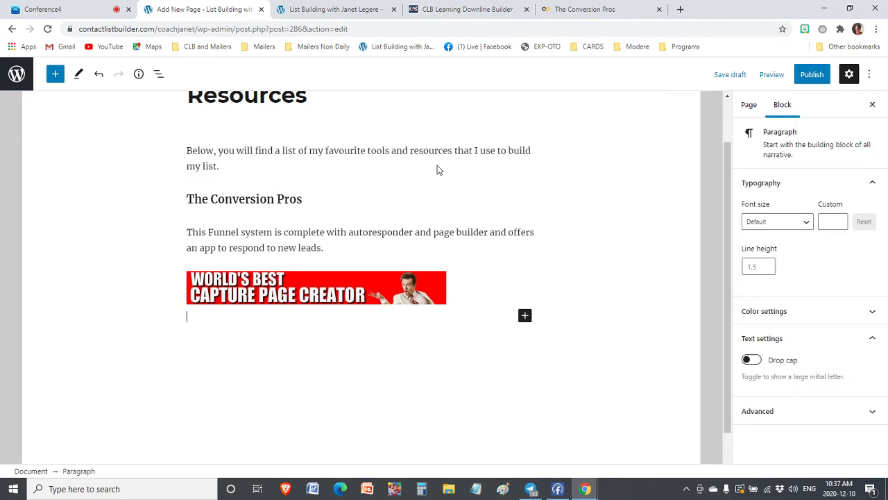
# Copy the HitsConnect banner's image address from CLB Learning's Downline Builder, then return to WordPress
pyautogui.click(423, 7)
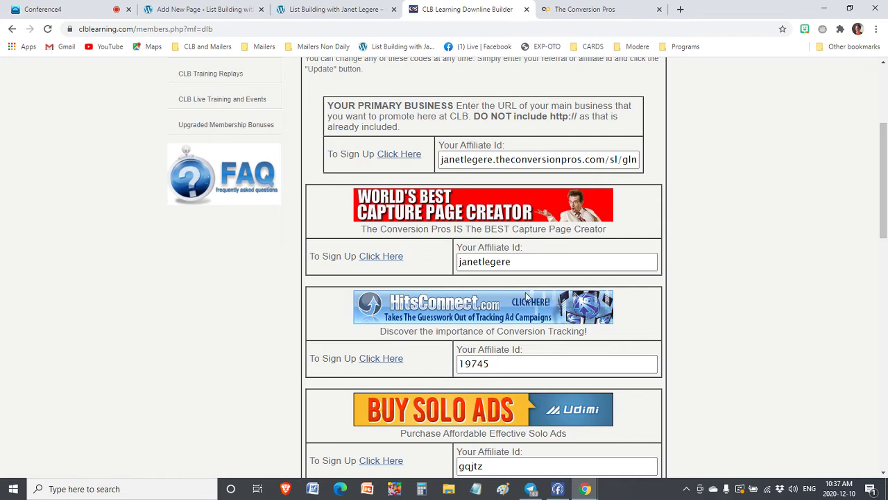
pyautogui.scroll(-1, 528, 297)
pyautogui.rightClick(492, 262)
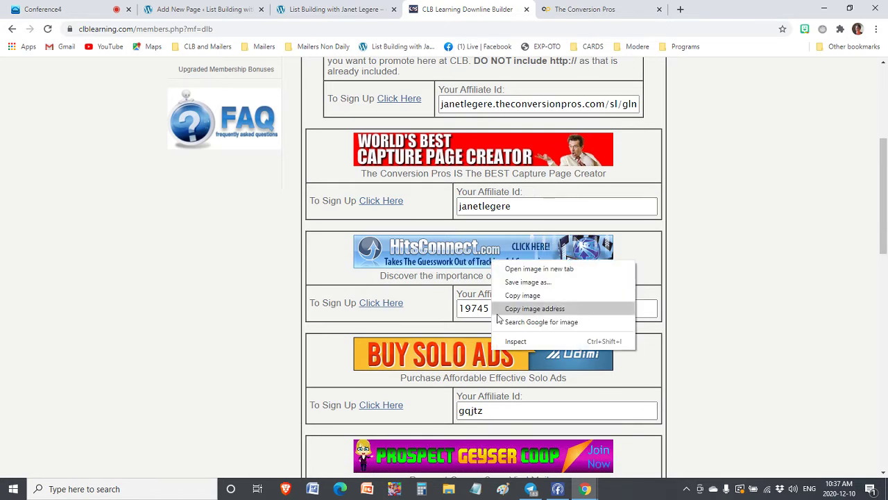
pyautogui.click(517, 309)
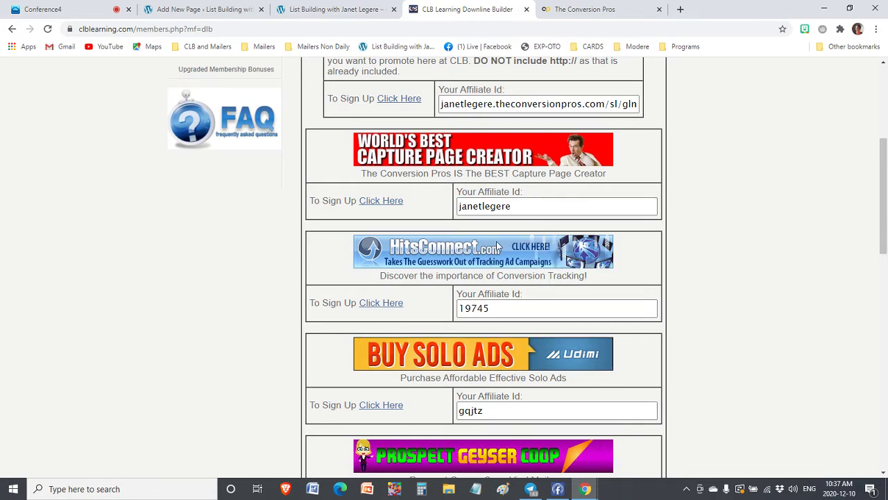
pyautogui.click(201, 9)
pyautogui.click(211, 318)
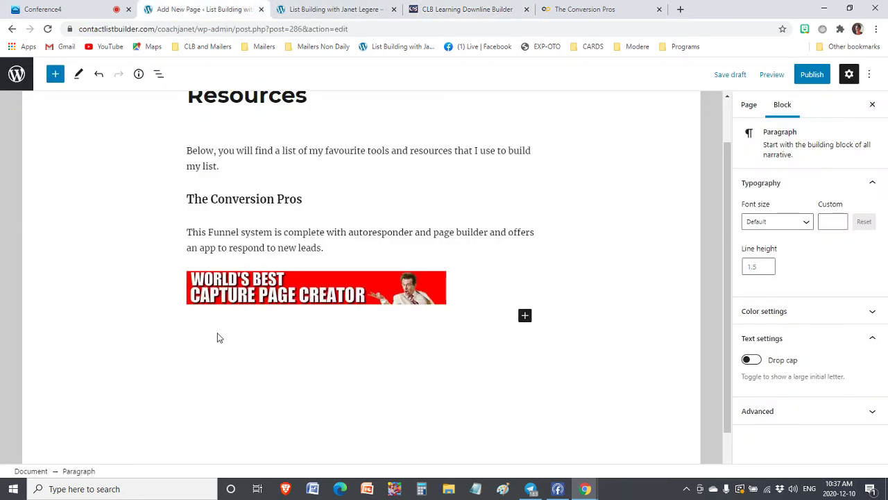
# Add the 'Hits Connect Tracker' title and a sentence about its free link and conversion tracking
pyautogui.write('Hi')
pyautogui.press('Return')
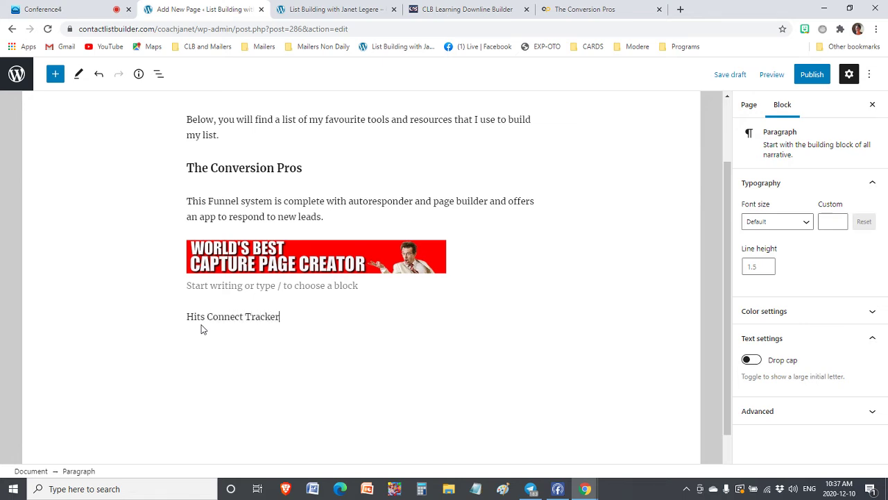
pyautogui.press('Return')
pyautogui.write('Th')
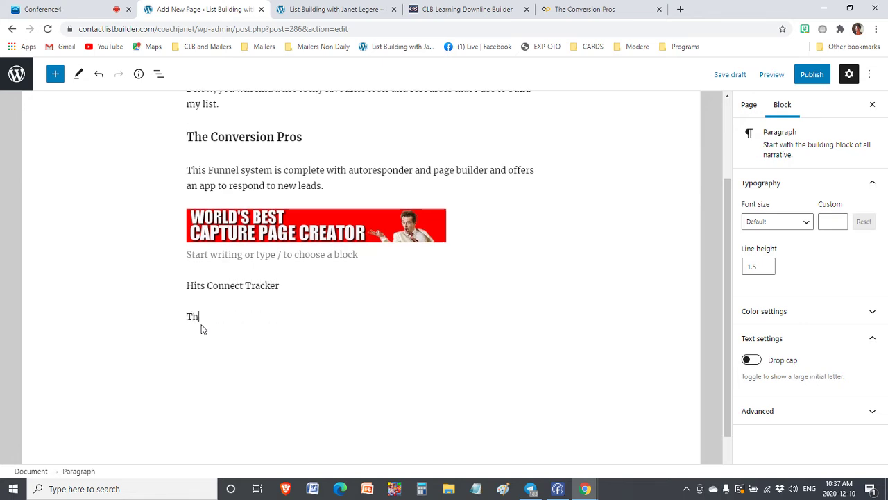
pyautogui.write('is simple tracker offers a free')
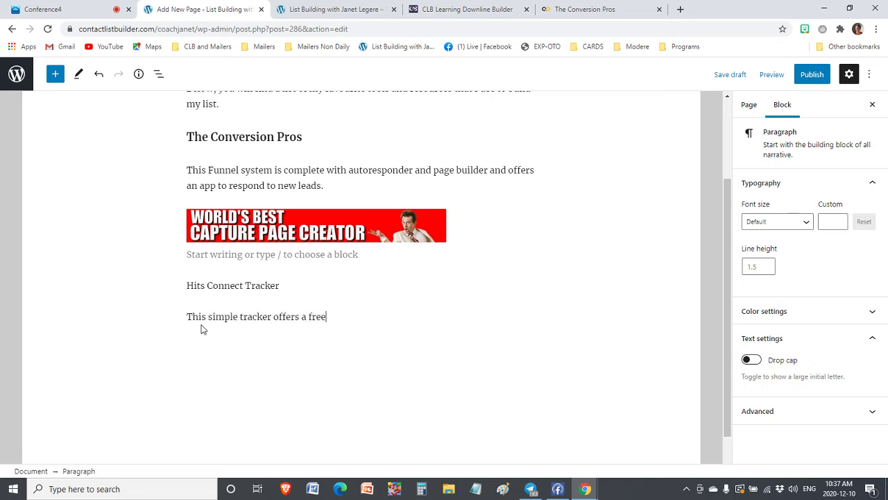
pyautogui.write(' membership that allows you to track your link')
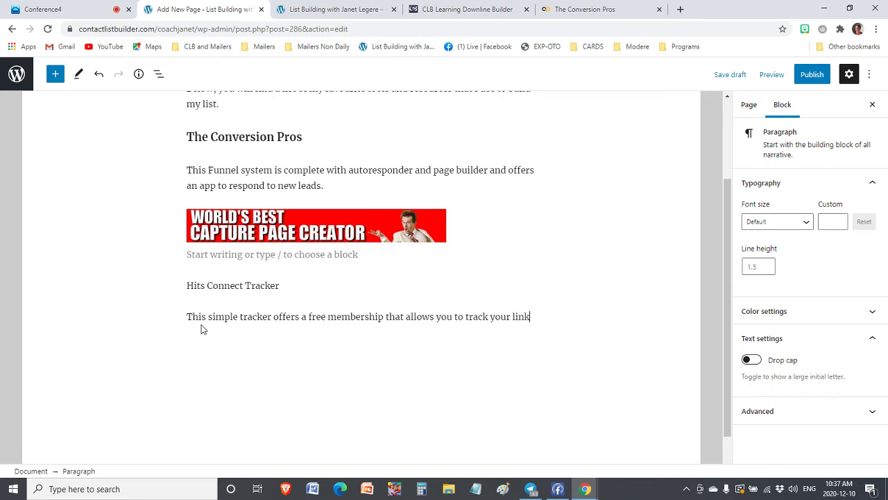
pyautogui.write('s and conversions')
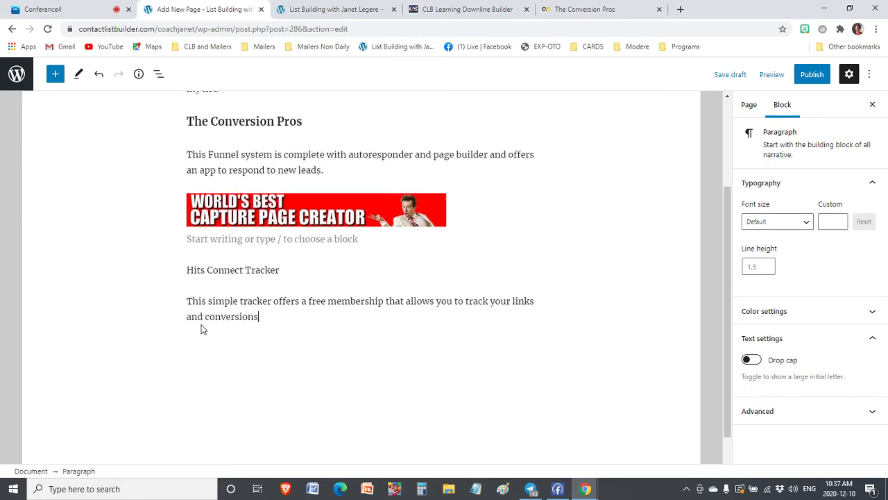
pyautogui.write('.')
pyautogui.press('Return')
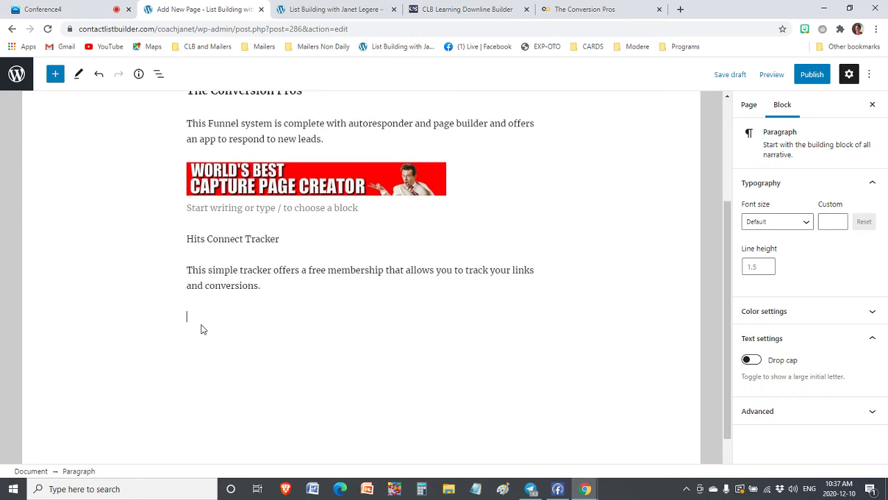
# Insert an image block showing the HitsConnect banner from its pasted image address
pyautogui.click(524, 315)
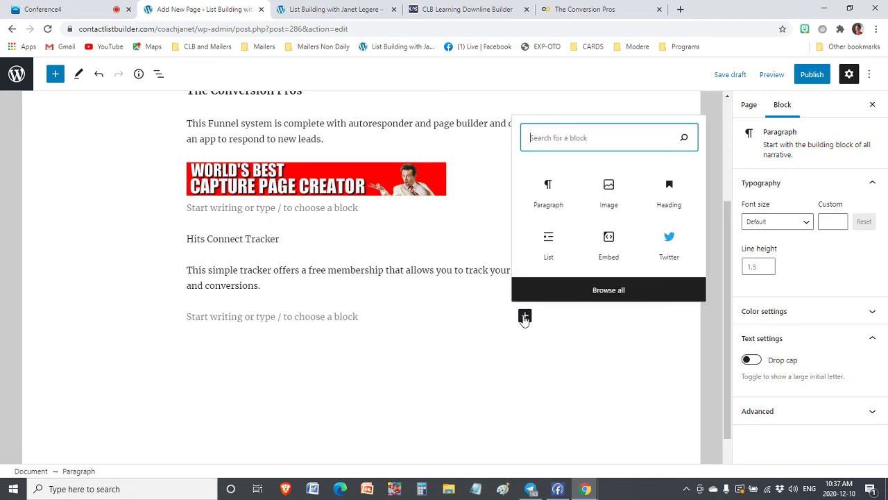
pyautogui.click(608, 192)
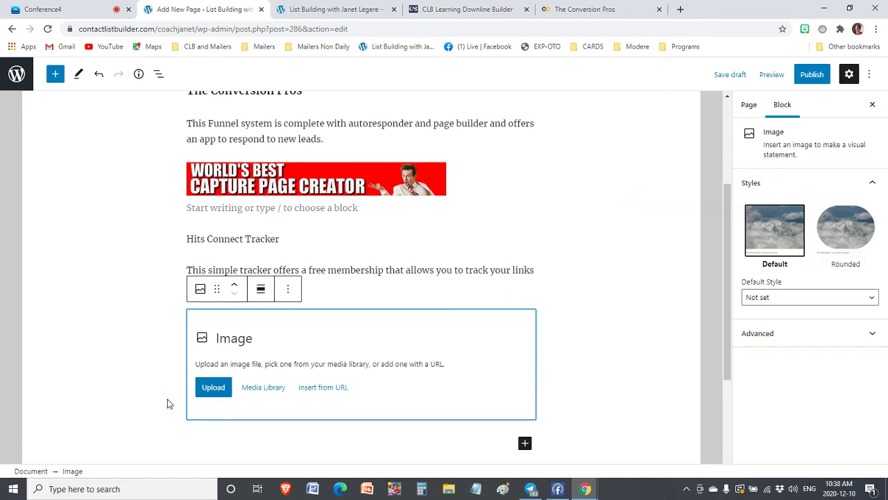
pyautogui.click(321, 388)
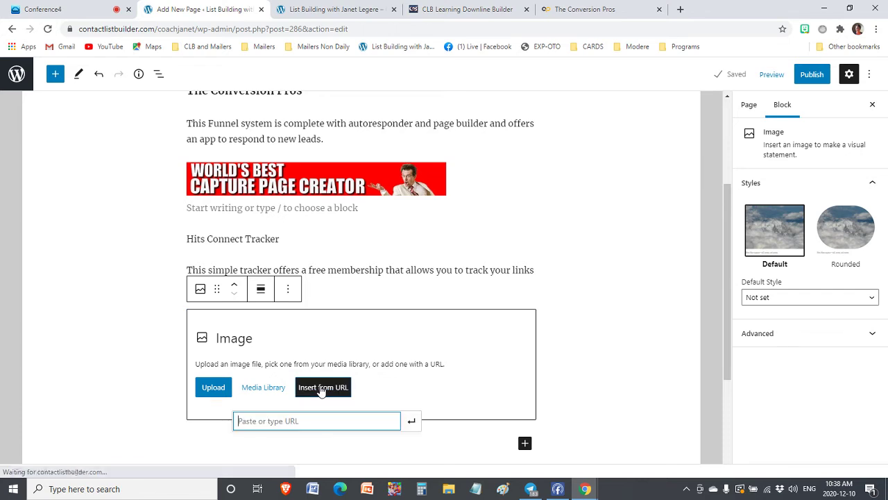
pyautogui.write('https://hitsconnect.com/getimg.php?id=1')
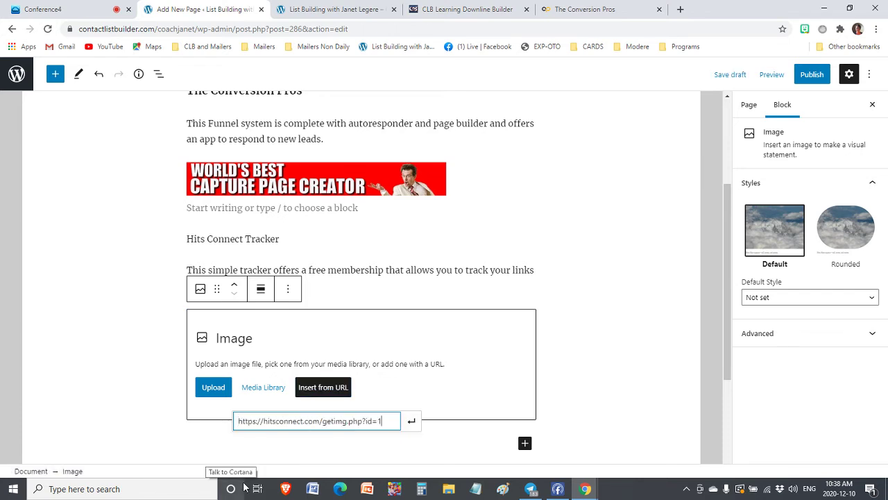
pyautogui.press('Return')
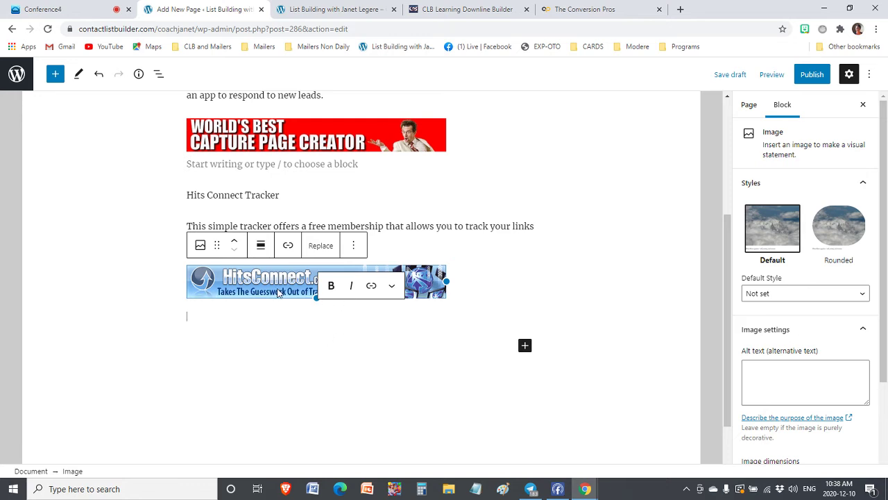
pyautogui.click(234, 288)
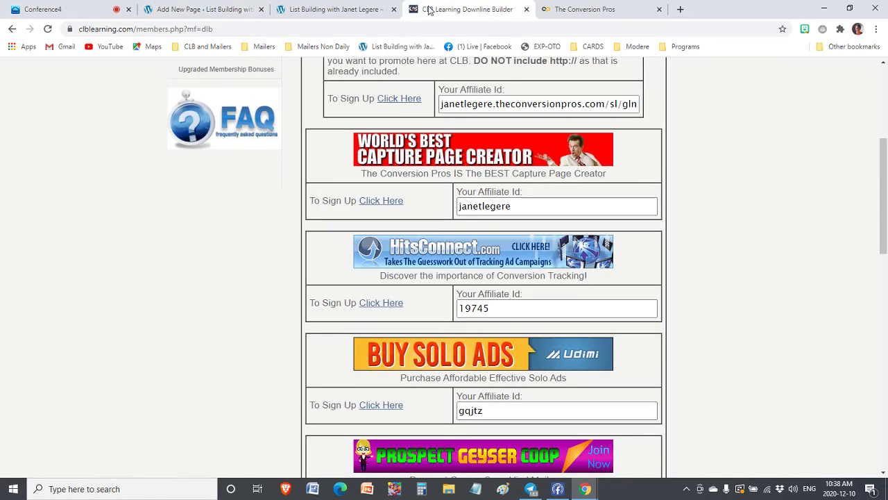
# Open HitsConnect's referral sign-up page from the affiliate list and copy its full address
pyautogui.click(499, 16)
pyautogui.scroll(-1, 417, 250)
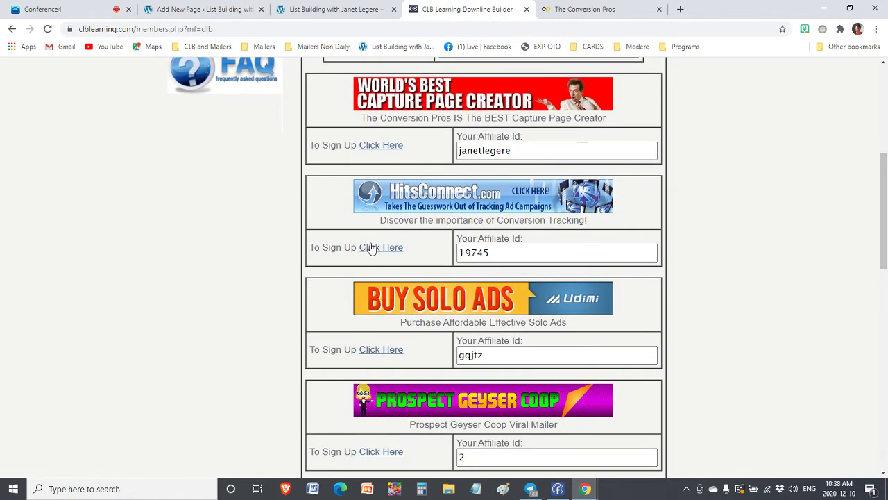
pyautogui.click(370, 248)
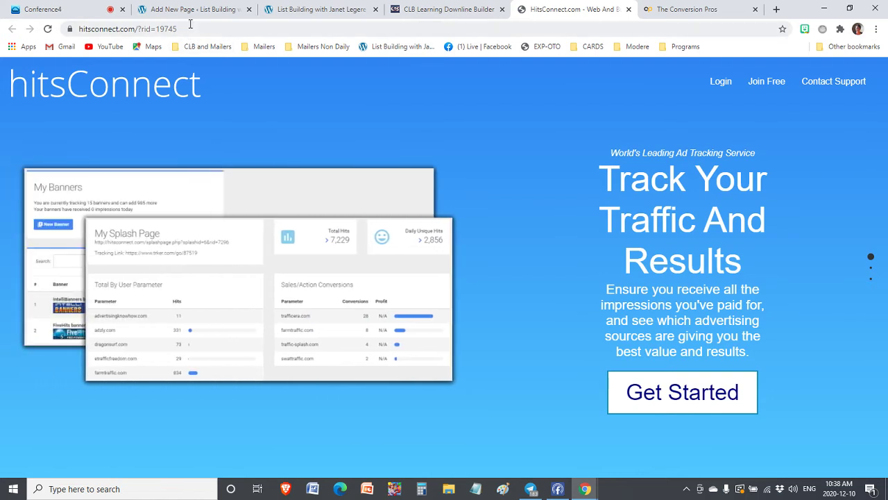
pyautogui.moveTo(180, 29); pyautogui.dragTo(158, 29)
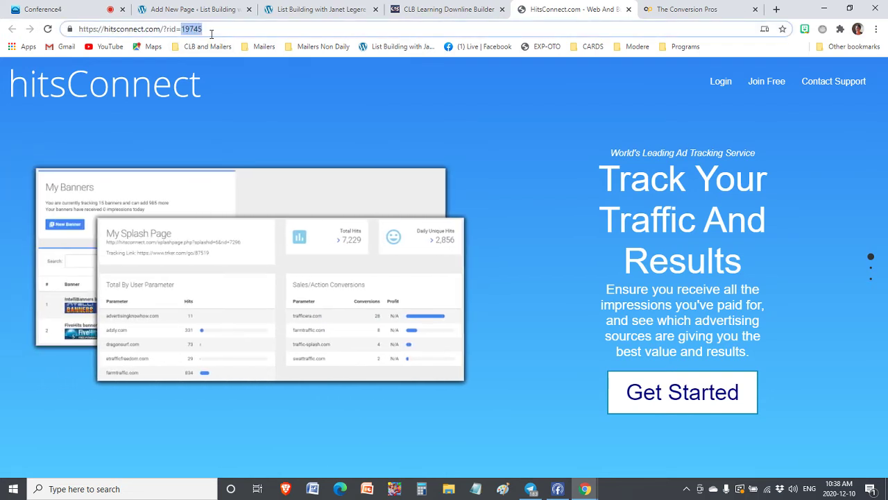
pyautogui.moveTo(209, 29); pyautogui.dragTo(1, 21)
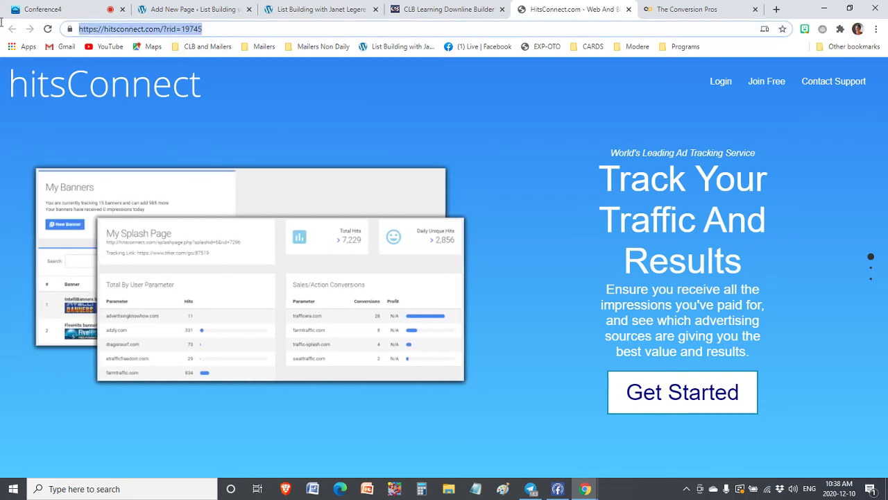
pyautogui.rightClick(143, 27)
pyautogui.click(167, 97)
# Link the HitsConnect banner to the copied referral address, opening in a new tab
pyautogui.click(195, 11)
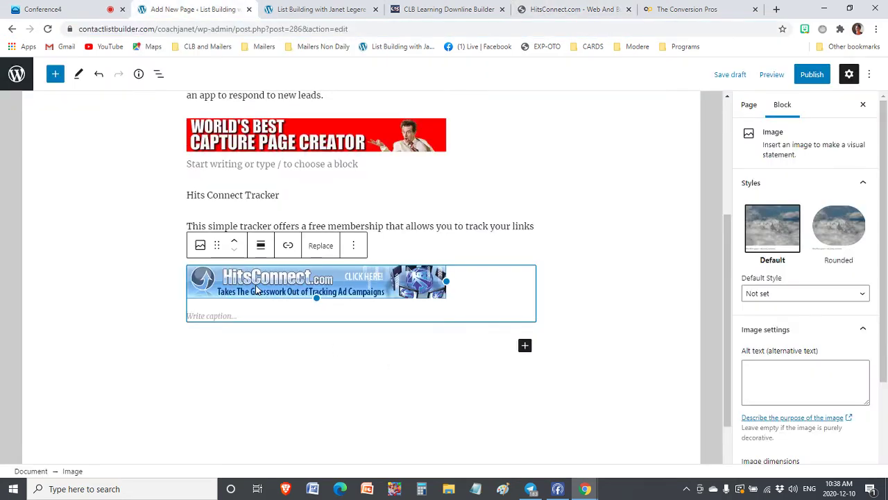
pyautogui.click(289, 248)
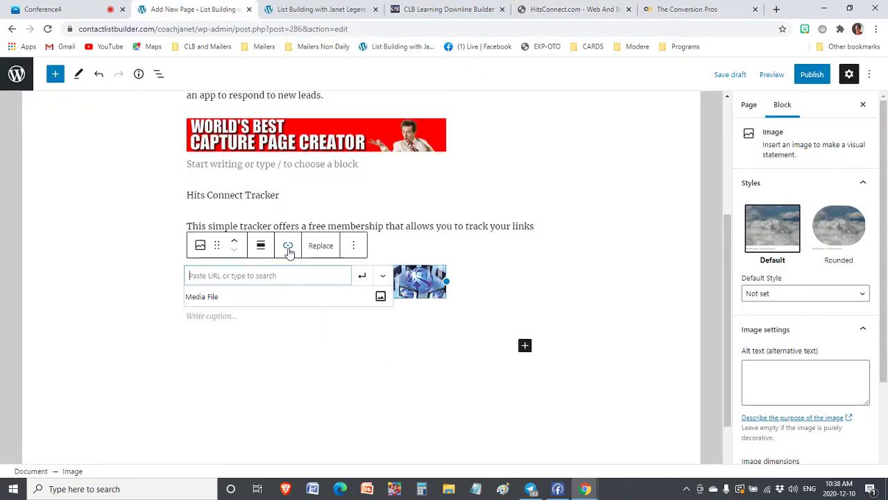
pyautogui.rightClick(229, 276)
pyautogui.click(239, 363)
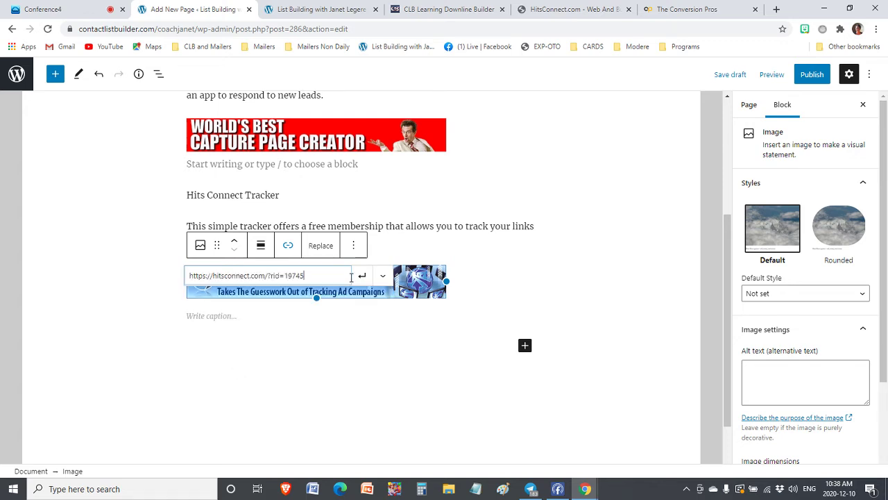
pyautogui.click(382, 275)
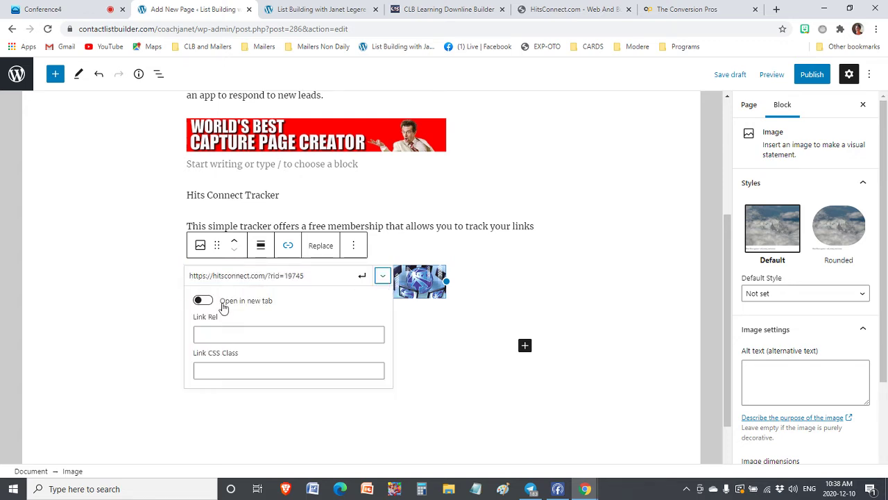
pyautogui.click(202, 300)
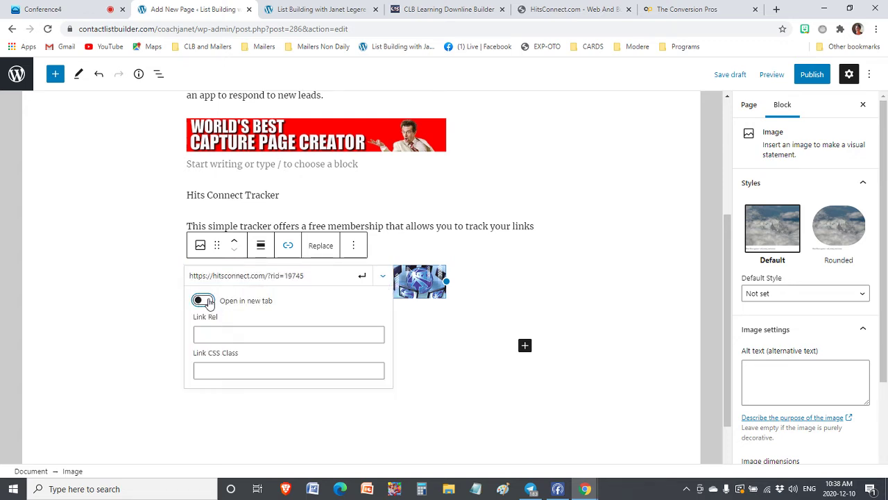
pyautogui.click(384, 275)
pyautogui.click(362, 275)
# Make the 'Hits Connect Tracker' title bold at Medium font size
pyautogui.click(483, 314)
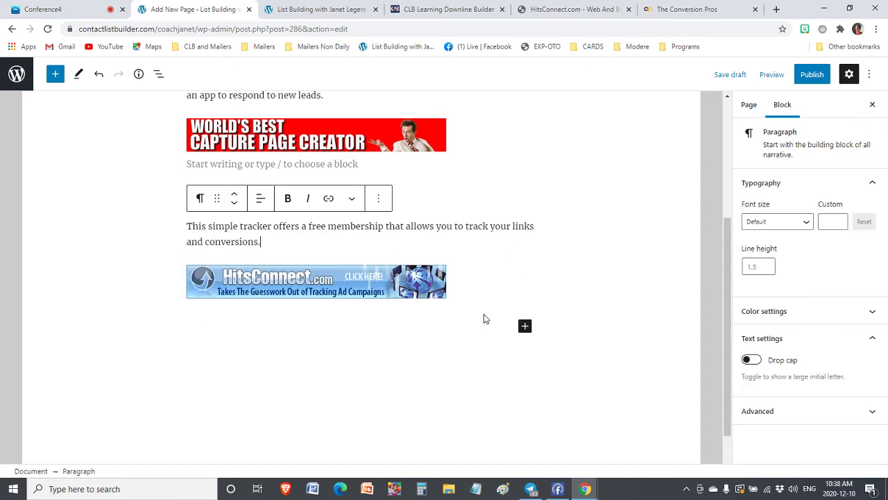
pyautogui.click(260, 322)
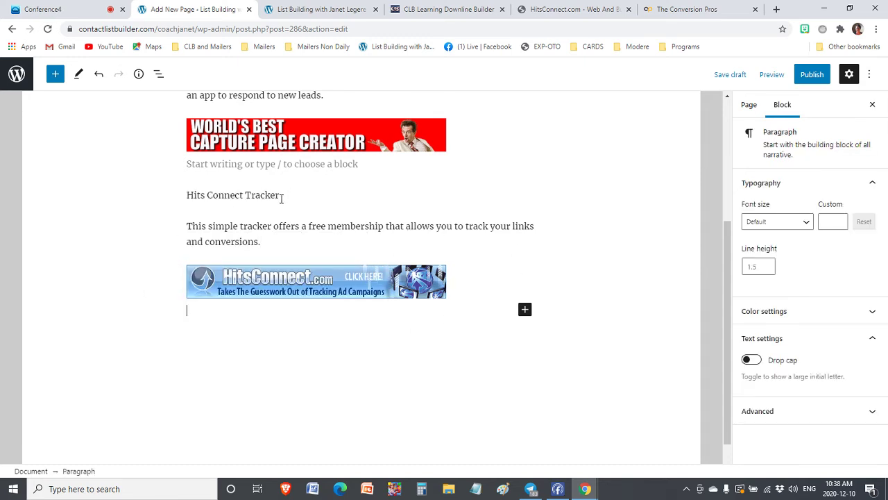
pyautogui.moveTo(281, 196); pyautogui.dragTo(187, 195)
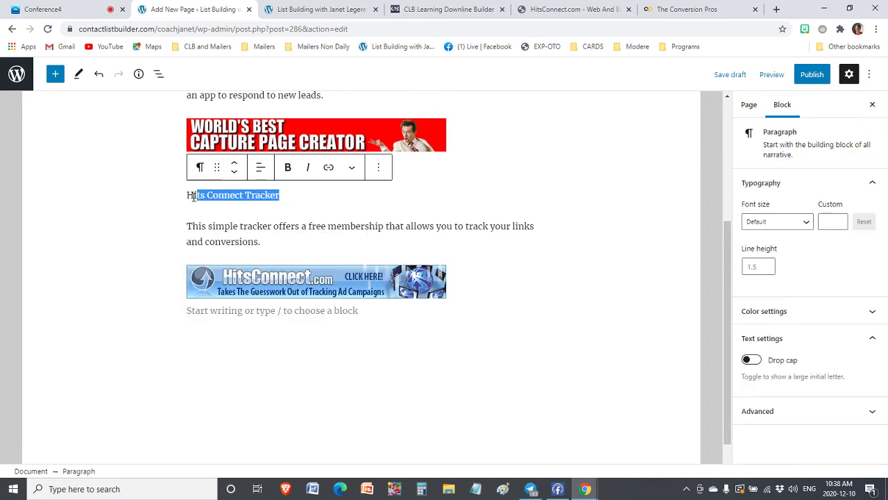
pyautogui.click(287, 167)
pyautogui.click(791, 223)
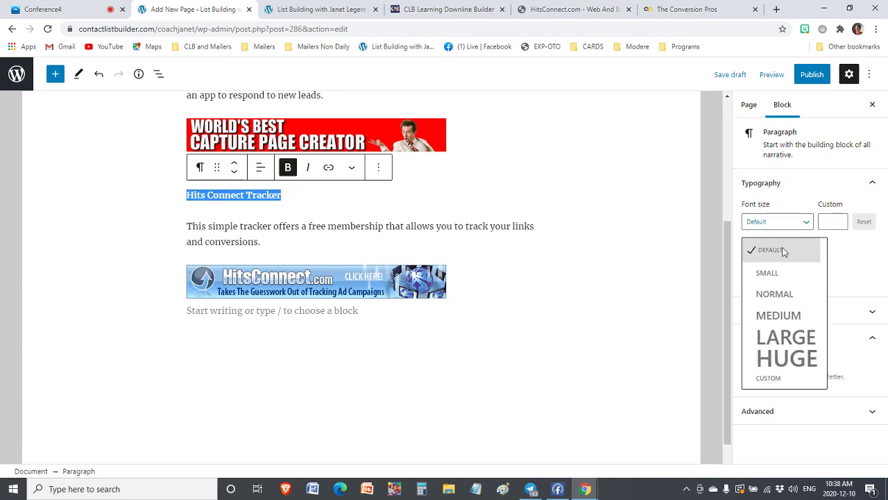
pyautogui.click(775, 316)
pyautogui.click(317, 230)
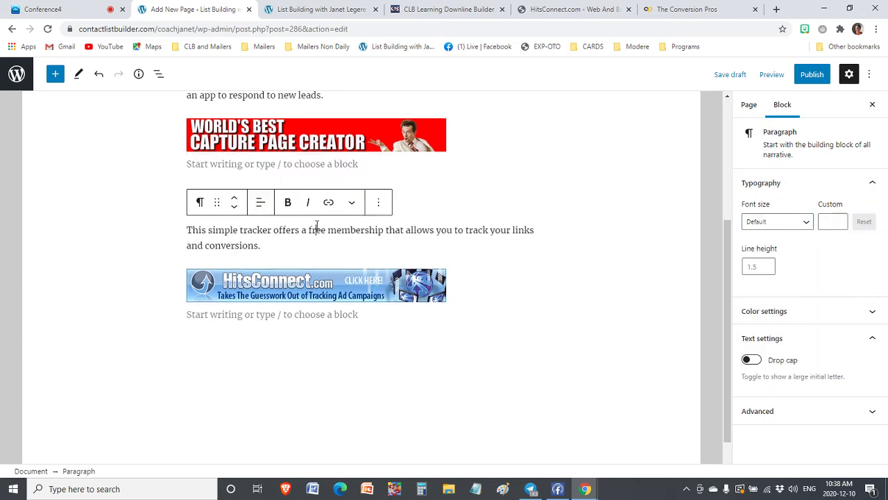
# Compare with The Conversion Pros heading, then start a new paragraph below the HitsConnect banner
pyautogui.scroll(3, 476, 181)
pyautogui.click(486, 229)
pyautogui.scroll(-4, 486, 228)
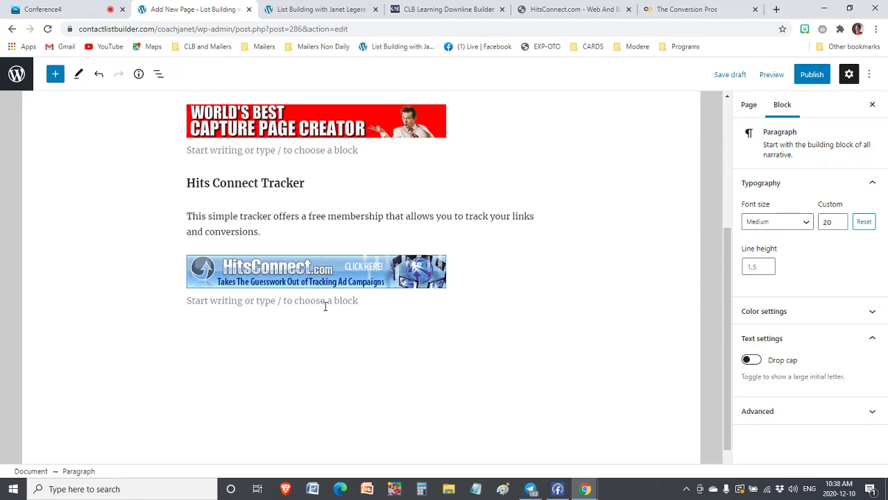
pyautogui.click(251, 303)
pyautogui.press('Return')
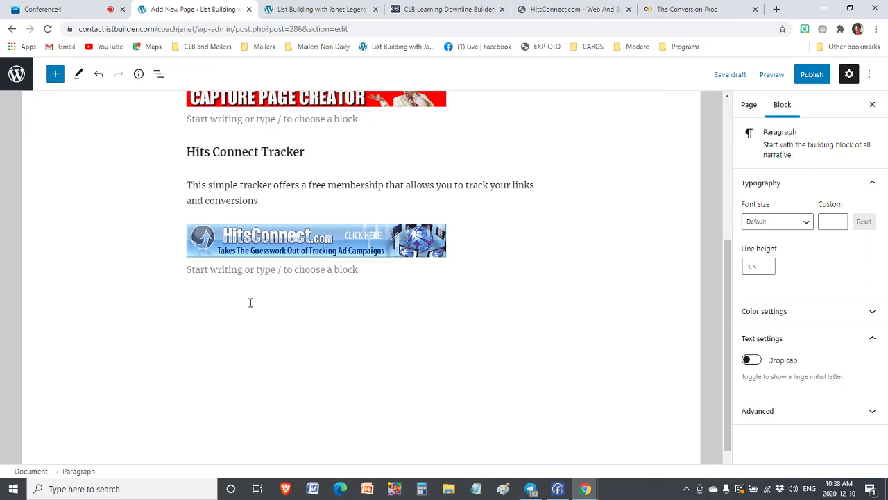
# Copy the Buy Solo Ads banner's image address from CLB Learning, then return to WordPress
pyautogui.click(446, 8)
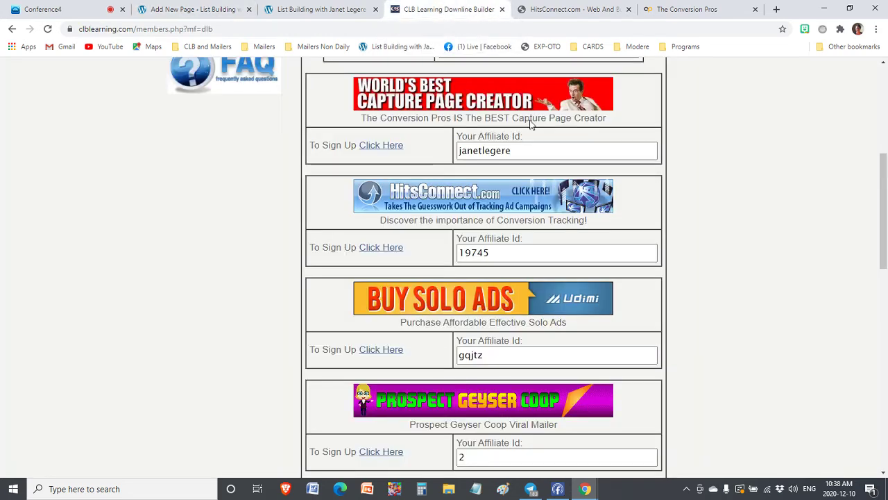
pyautogui.rightClick(457, 291)
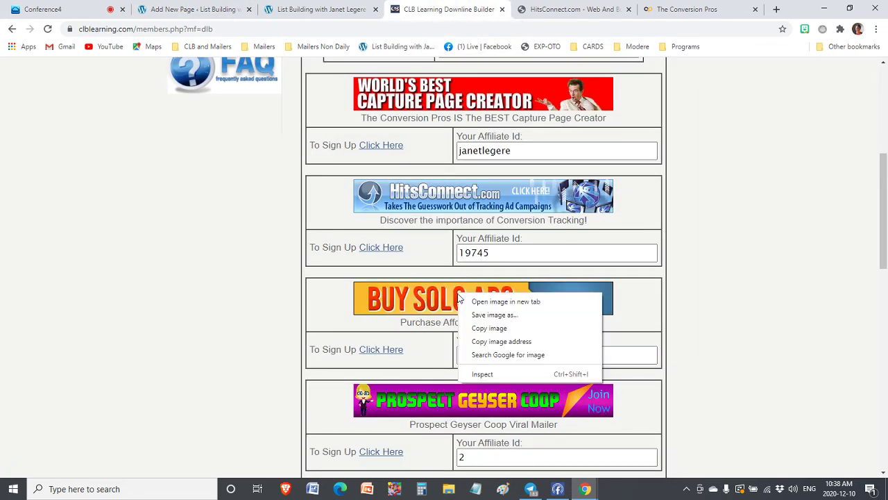
pyautogui.click(501, 341)
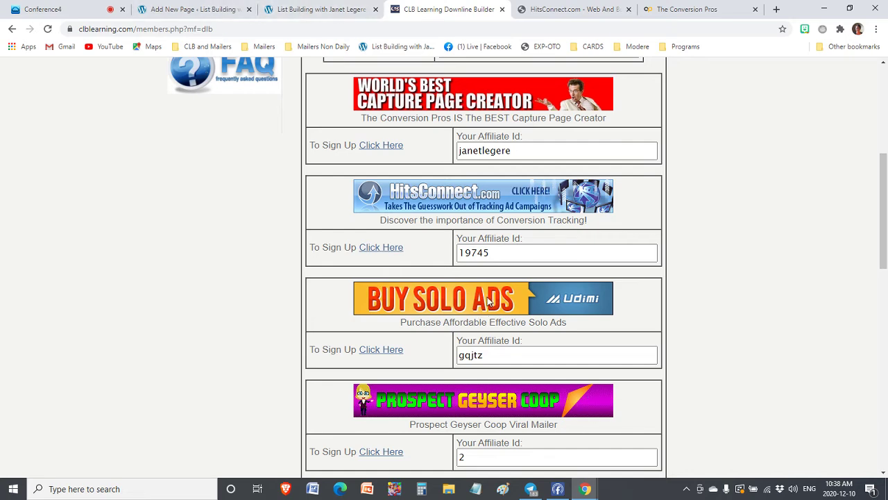
pyautogui.rightClick(487, 300)
pyautogui.click(530, 347)
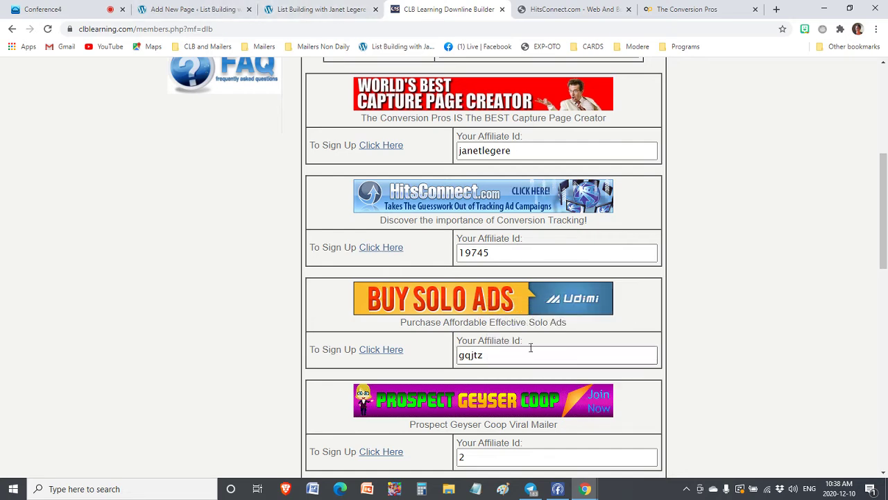
pyautogui.click(194, 7)
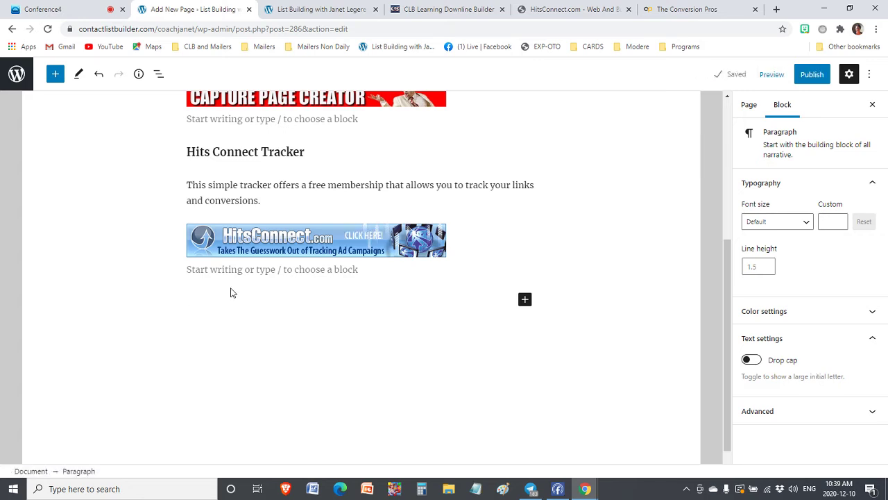
# Add the 'Udimi Solo Ads' title and a description of reliable solo ad providers at .40 to .90 a click
pyautogui.write('Udimi ')
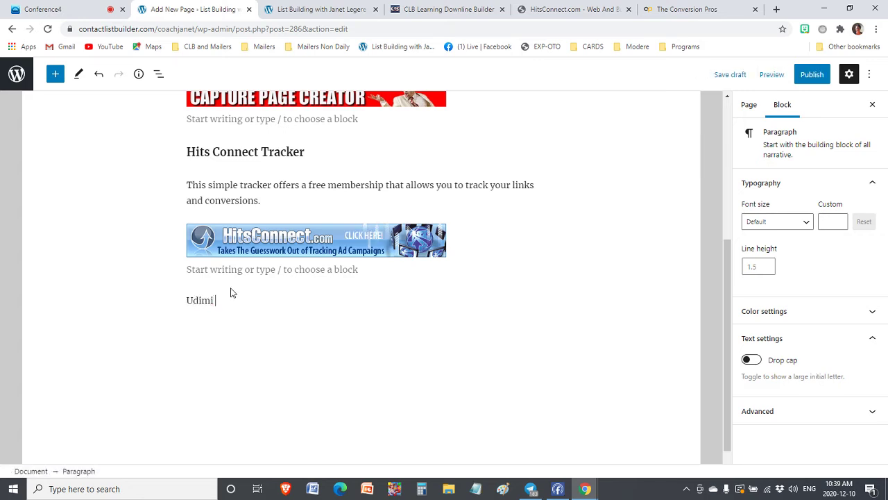
pyautogui.write('Solo Ads')
pyautogui.press('Return')
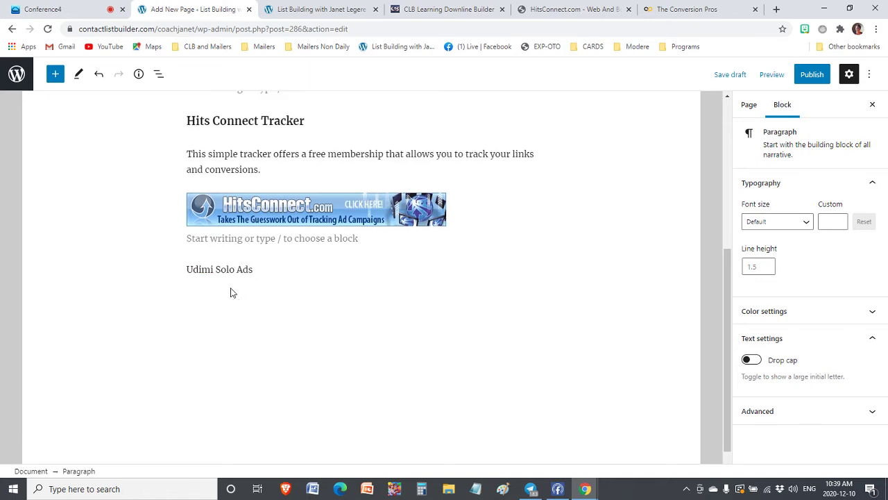
pyautogui.write('Udimi o')
pyautogui.write('ffers al ot')
pyautogui.press('BackSpace')
pyautogui.press('BackSpace')
pyautogui.press('BackSpace')
pyautogui.write('list of reliab le')
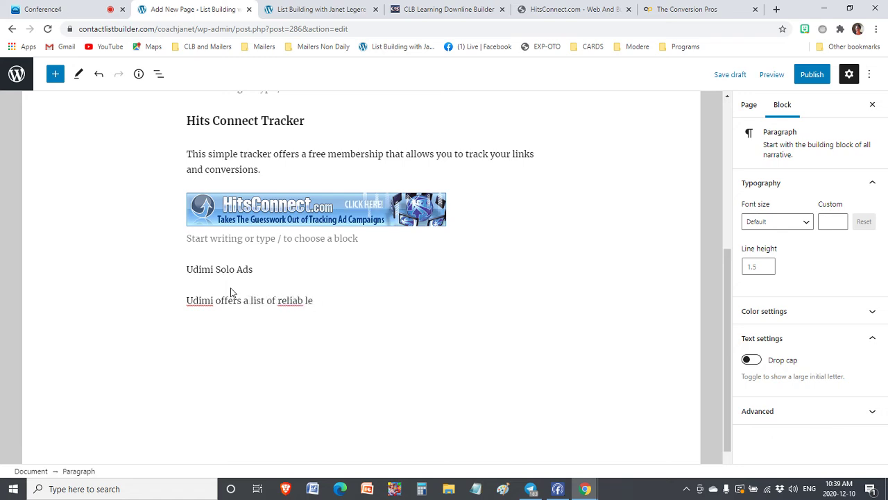
pyautogui.press('BackSpace')
pyautogui.press('BackSpace')
pyautogui.press('BackSpace')
pyautogui.write('le solo ad providers a')
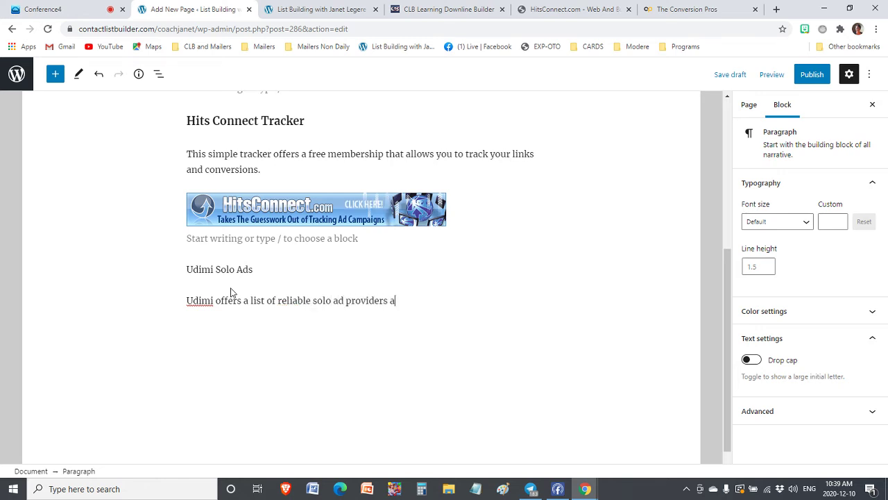
pyautogui.write('t very resason')
pyautogui.press('BackSpace')
pyautogui.press('BackSpace')
pyautogui.press('BackSpace')
pyautogui.press('BackSpace')
pyautogui.press('BackSpace')
pyautogui.write('asoina')
pyautogui.press('BackSpace')
pyautogui.press('BackSpace')
pyautogui.press('BackSpace')
pyautogui.write('nable rates, ')
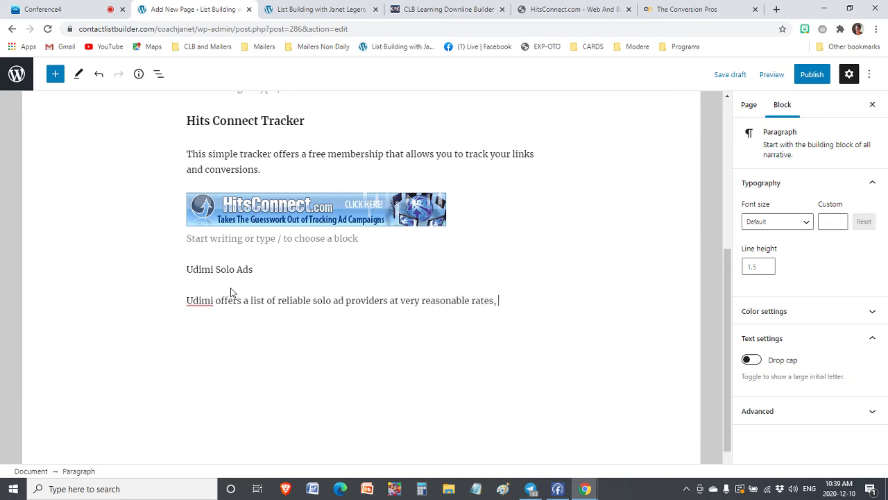
pyautogui.write('from .40 to')
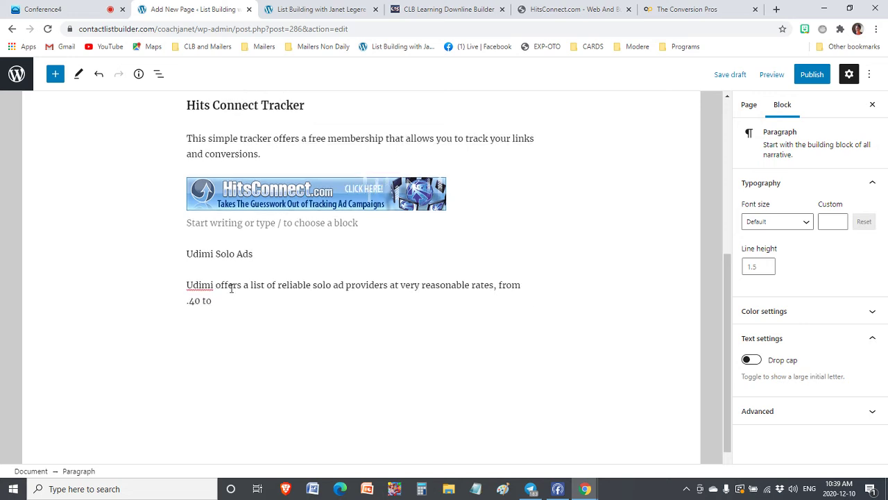
pyautogui.write(' .90 a click.')
pyautogui.press('Return')
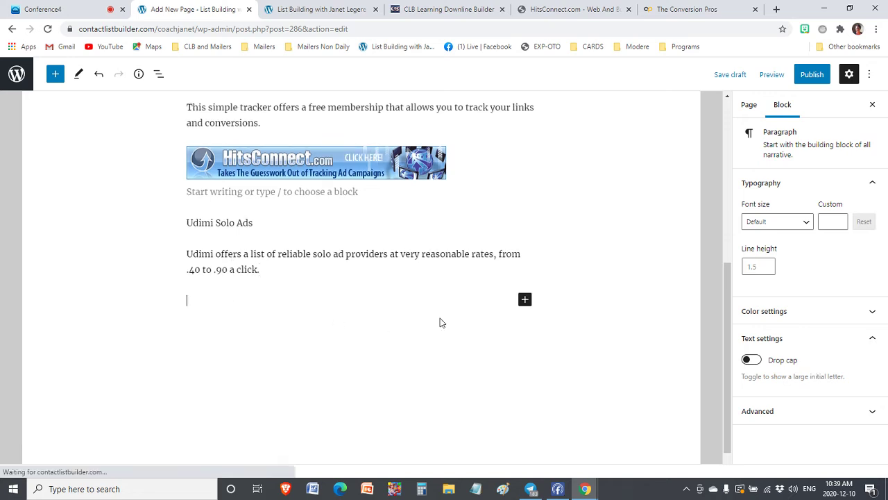
# Insert an Image block below the Udimi description using the pasted Udimi banner URL
pyautogui.click(525, 299)
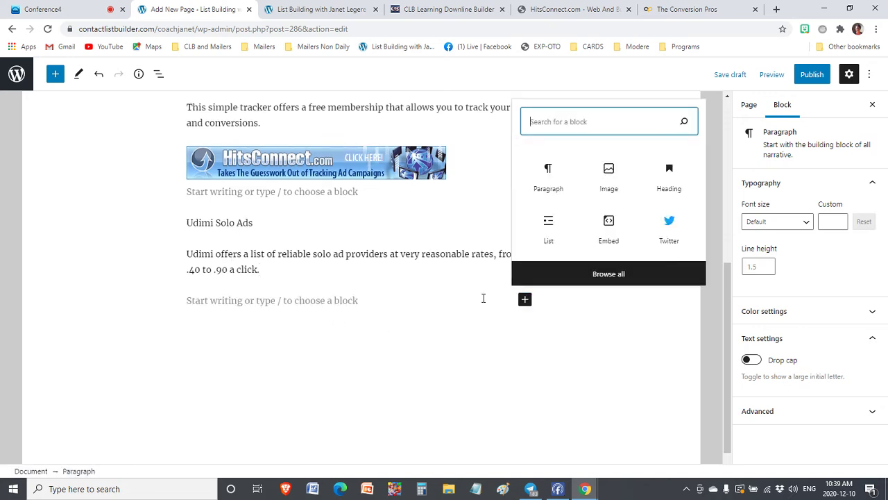
pyautogui.click(616, 190)
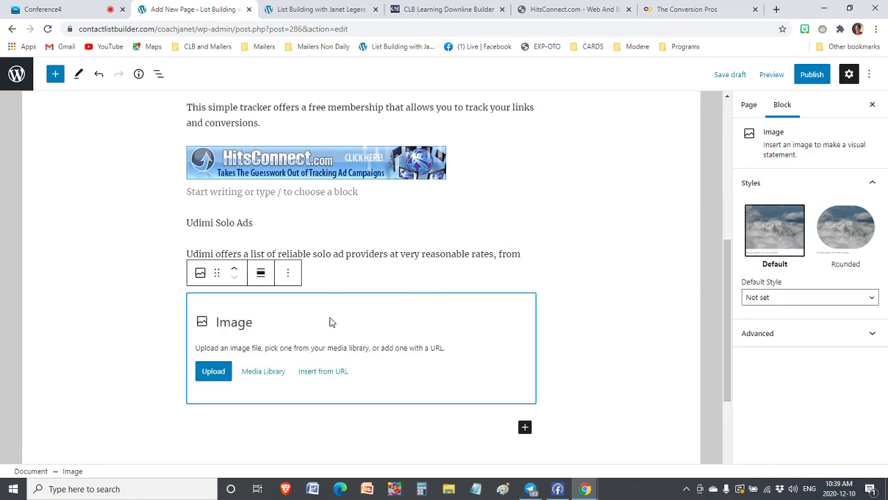
pyautogui.click(323, 372)
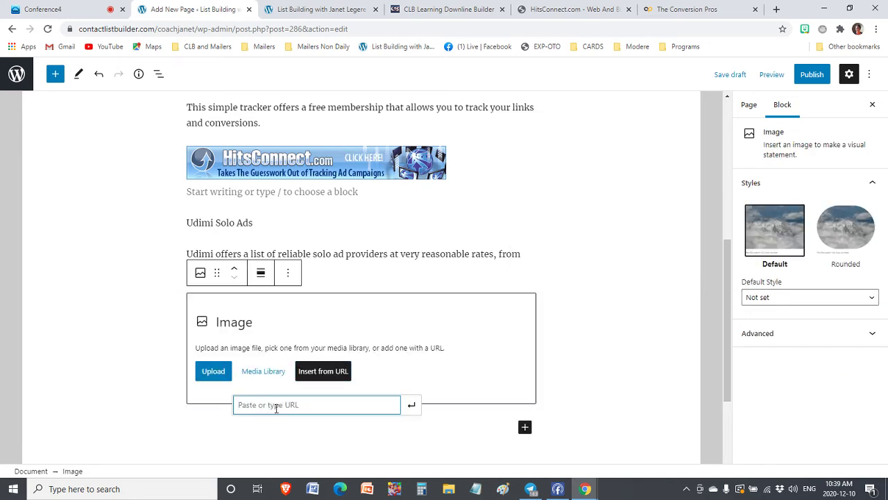
pyautogui.hotkey('ctrl', 'v')
pyautogui.click(412, 405)
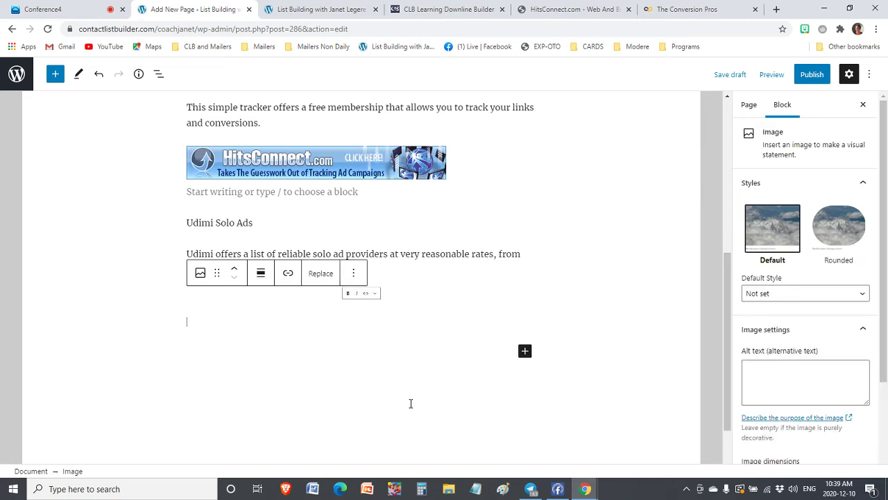
# Reselect the Udimi banner image and start adding a link to it
pyautogui.click(390, 292)
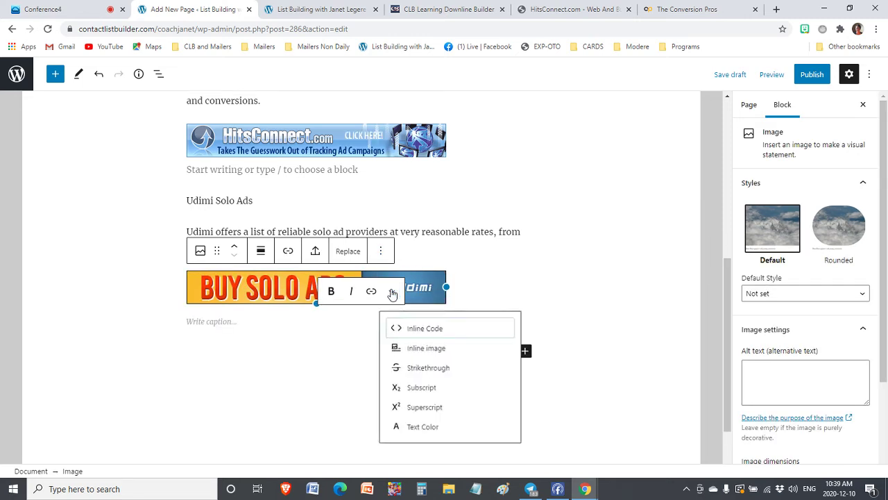
pyautogui.click(419, 288)
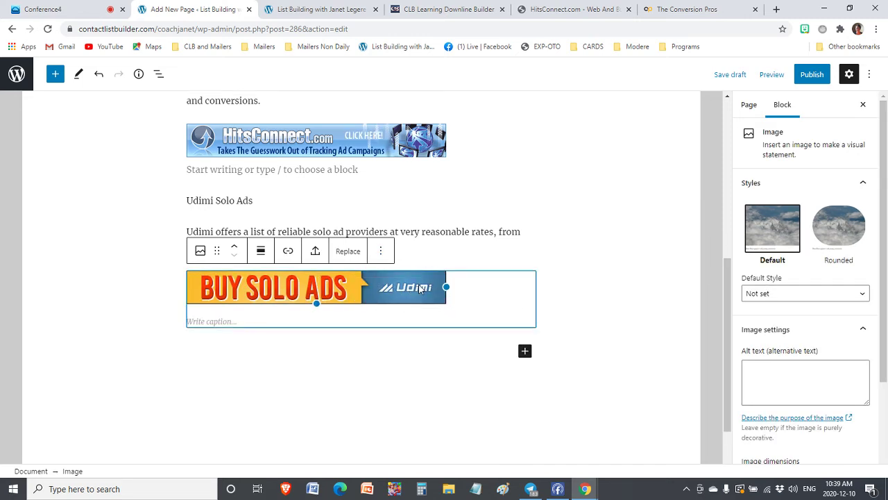
pyautogui.click(382, 257)
pyautogui.click(280, 293)
pyautogui.click(481, 232)
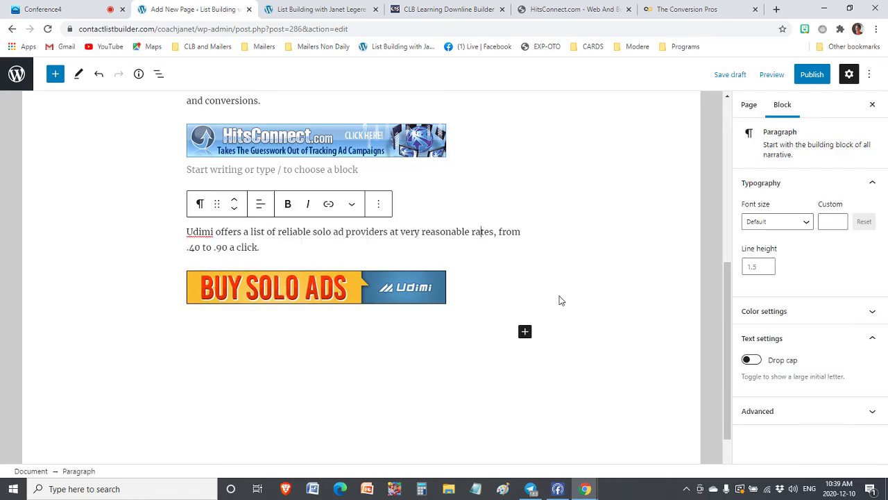
pyautogui.click(406, 290)
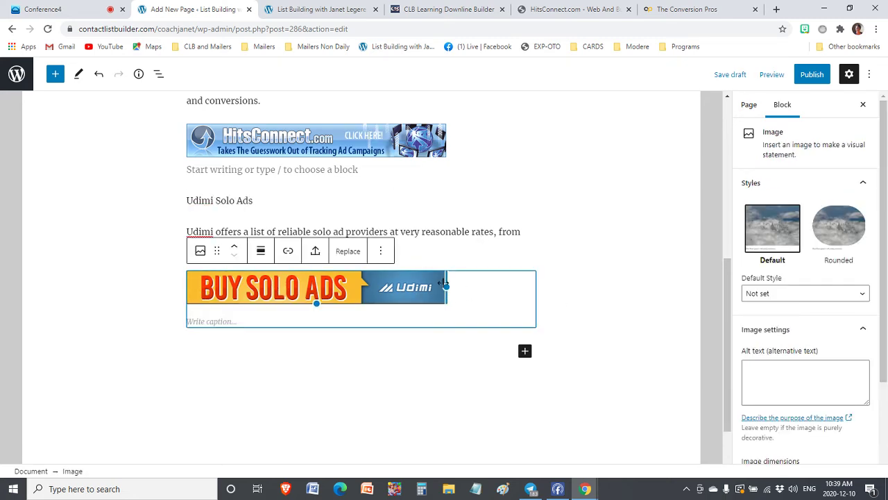
pyautogui.click(288, 252)
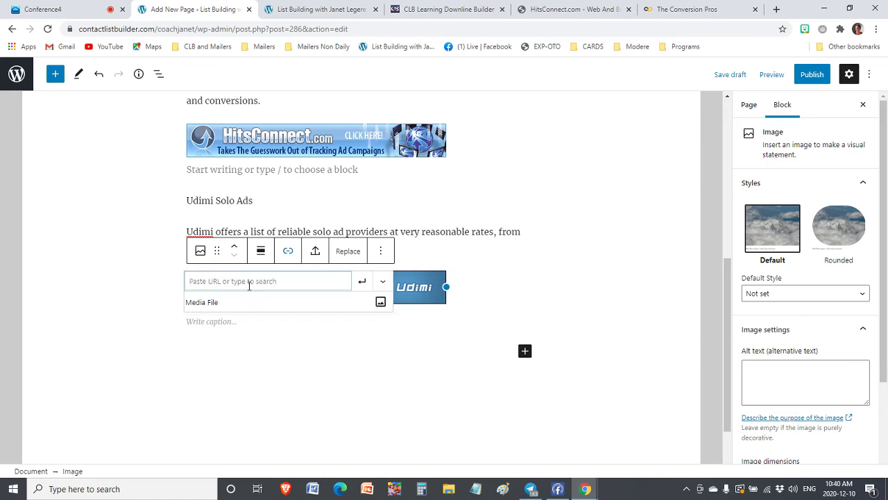
# Copy the affiliate referral link from the Udimi account page at udimi.com/my, then return to WordPress
pyautogui.click(468, 11)
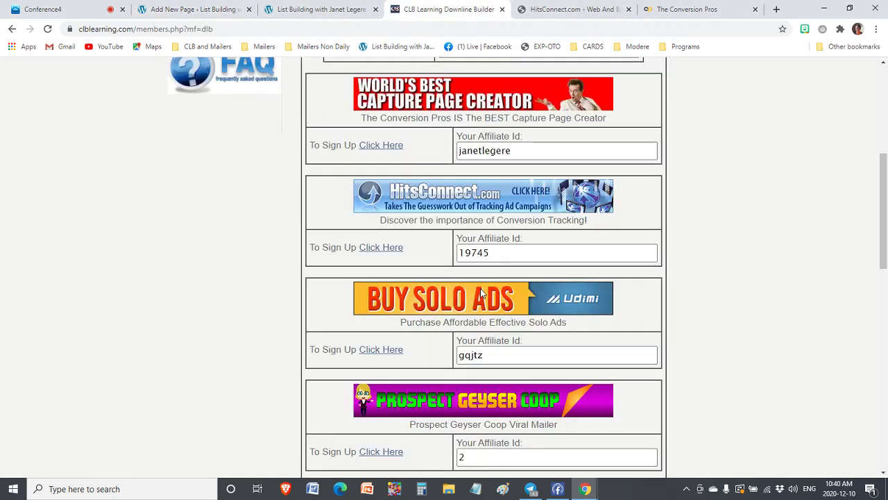
pyautogui.click(389, 299)
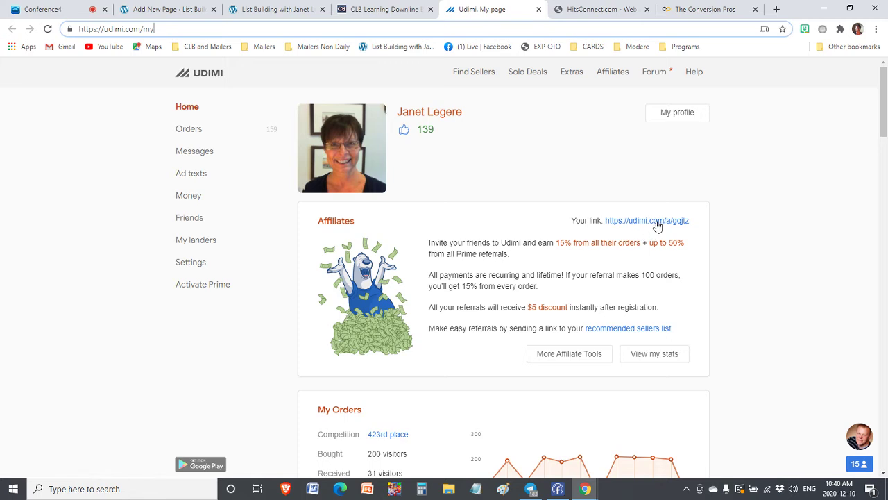
pyautogui.tripleClick(694, 225)
pyautogui.click(733, 233)
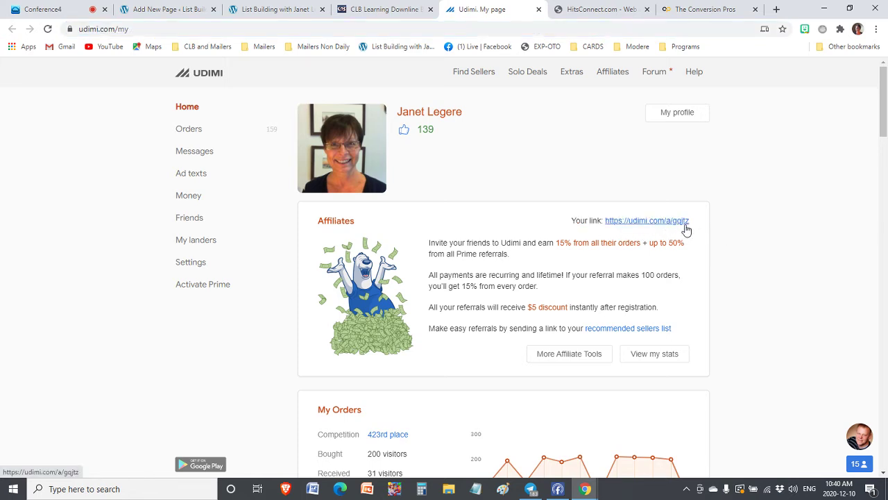
pyautogui.rightClick(685, 229)
pyautogui.click(706, 310)
pyautogui.click(167, 9)
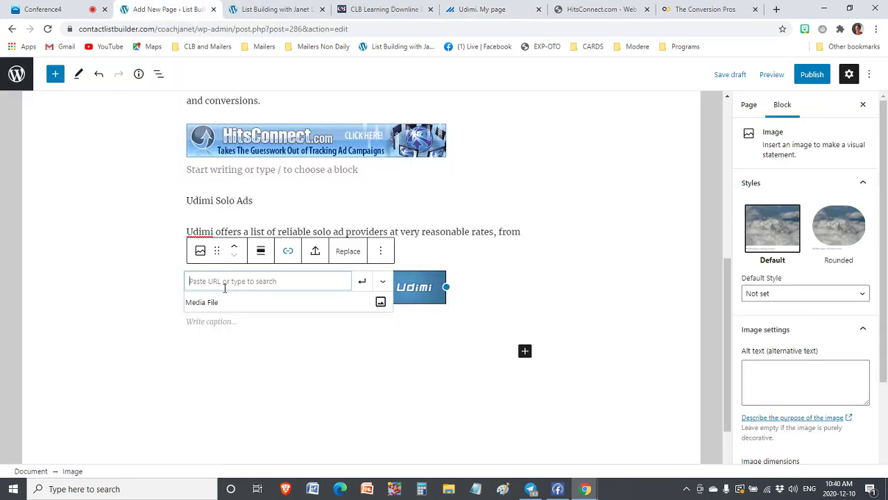
# Link the Udimi banner to the pasted referral address, opening in a new tab
pyautogui.hotkey('ctrl', 'v')
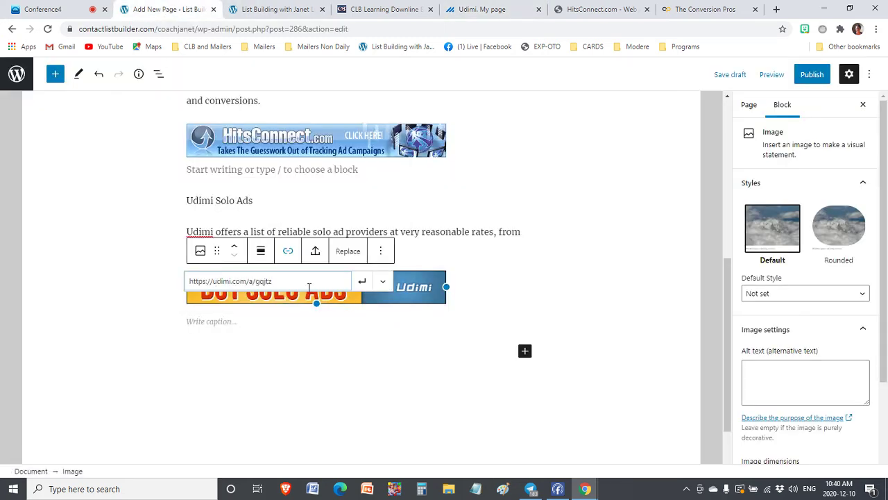
pyautogui.click(381, 283)
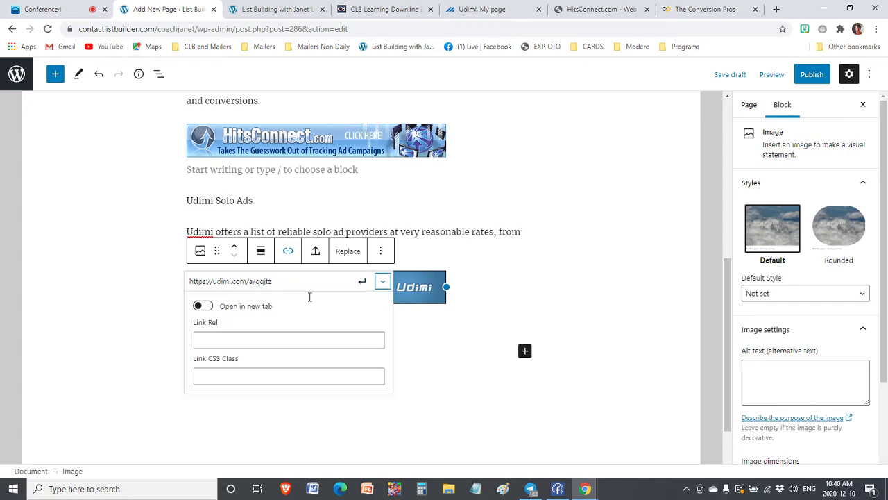
pyautogui.click(205, 307)
pyautogui.click(362, 282)
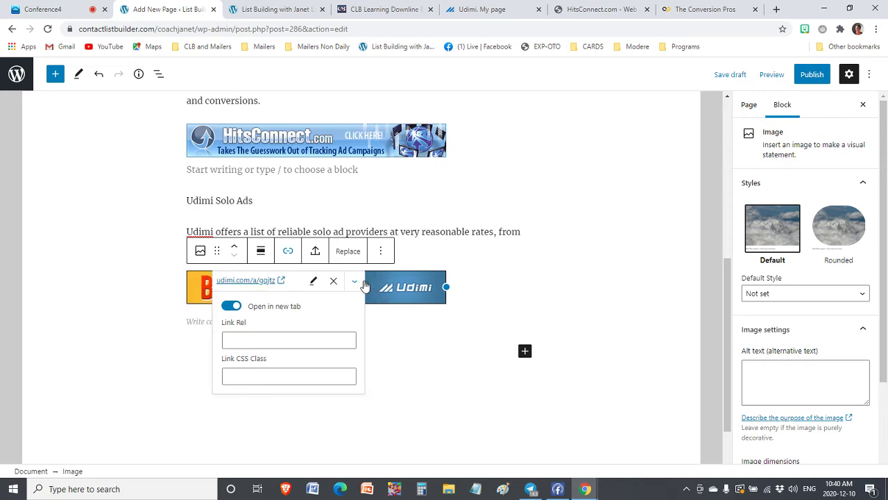
pyautogui.click(355, 281)
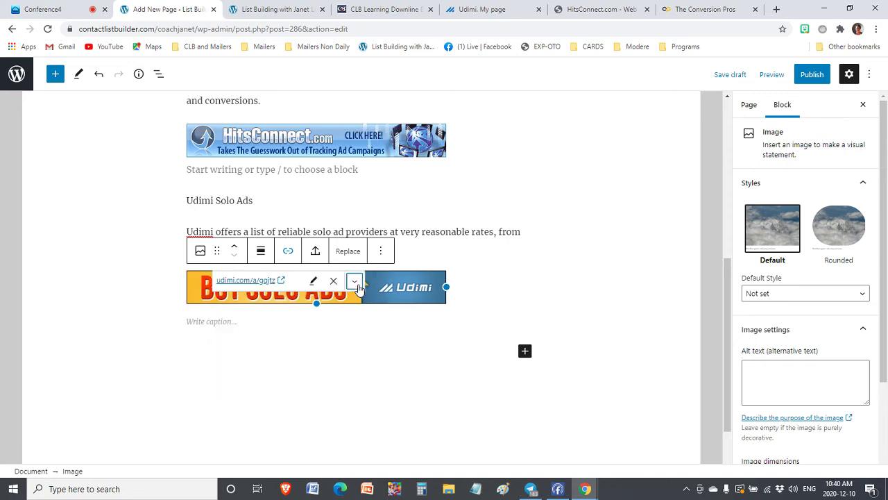
# Make the 'Udimi Solo Ads' text bold at Medium font size
pyautogui.click(458, 245)
pyautogui.click(133, 355)
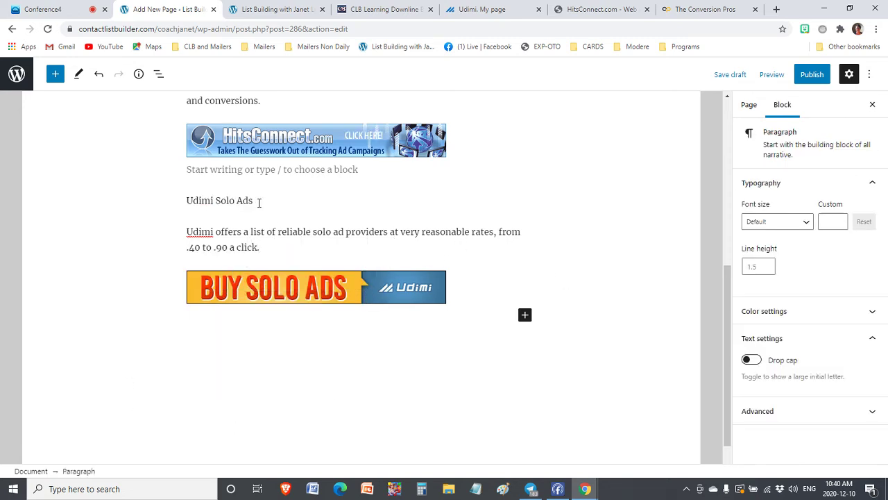
pyautogui.moveTo(259, 202); pyautogui.dragTo(182, 201)
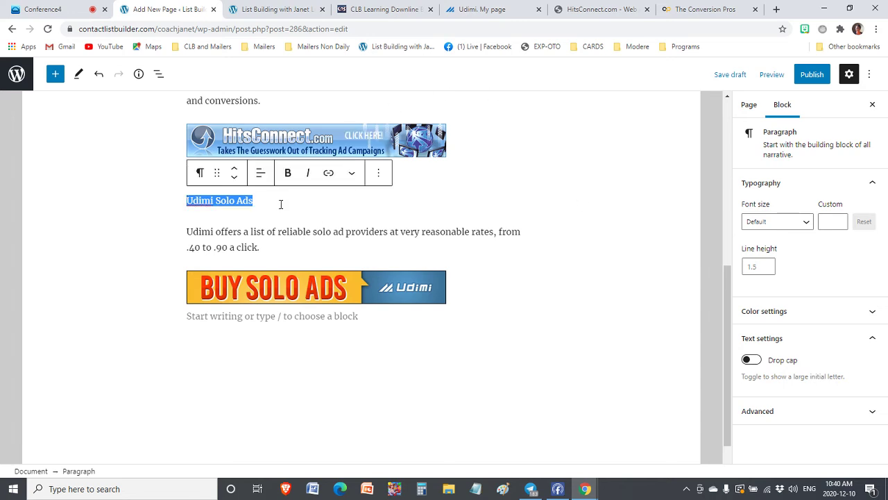
pyautogui.click(288, 173)
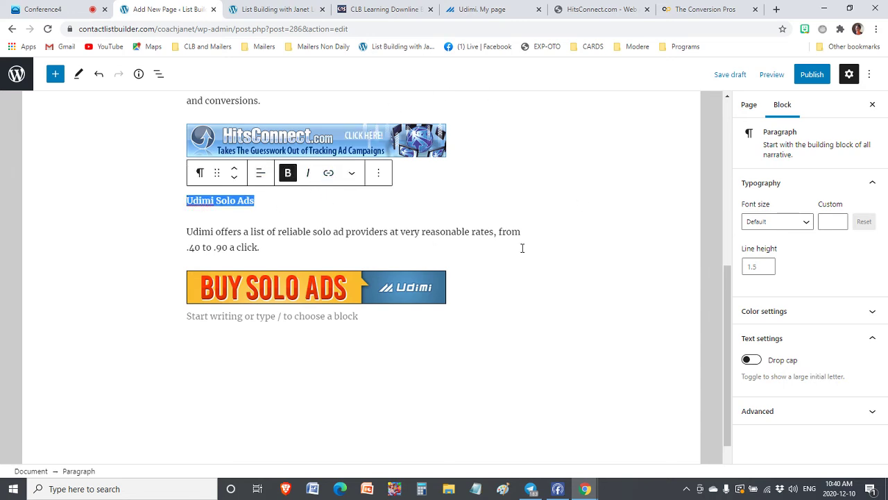
pyautogui.click(804, 222)
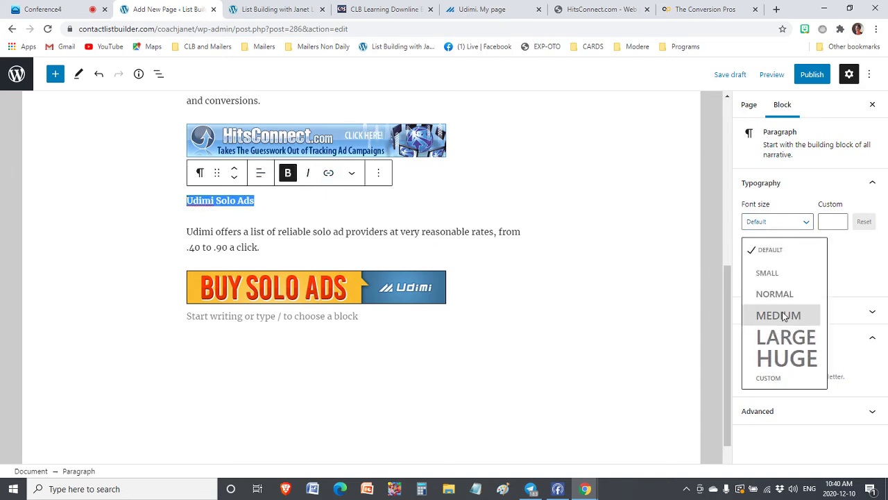
pyautogui.click(783, 316)
pyautogui.click(561, 260)
pyautogui.scroll(6, 562, 261)
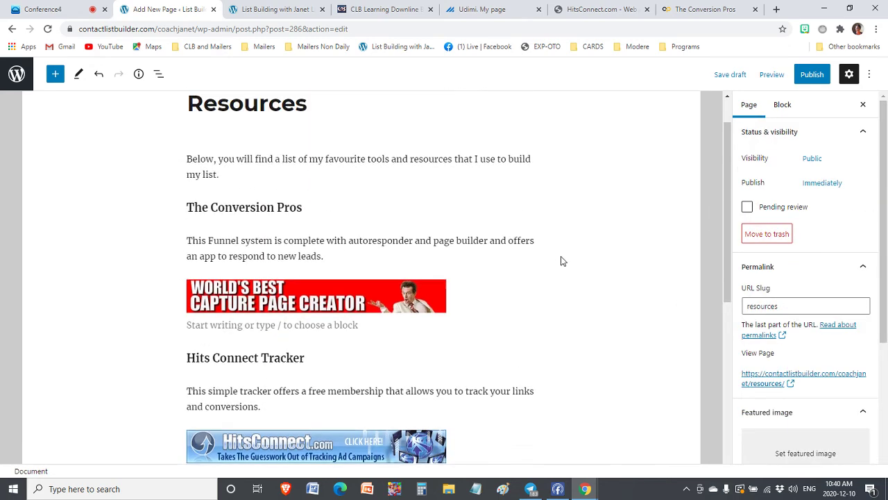
pyautogui.scroll(1, 562, 261)
pyautogui.scroll(-7, 562, 261)
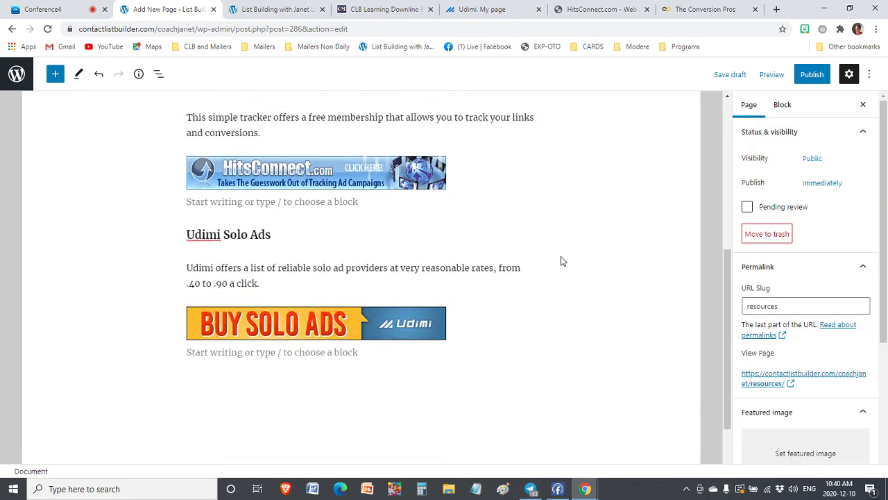
pyautogui.scroll(7, 562, 261)
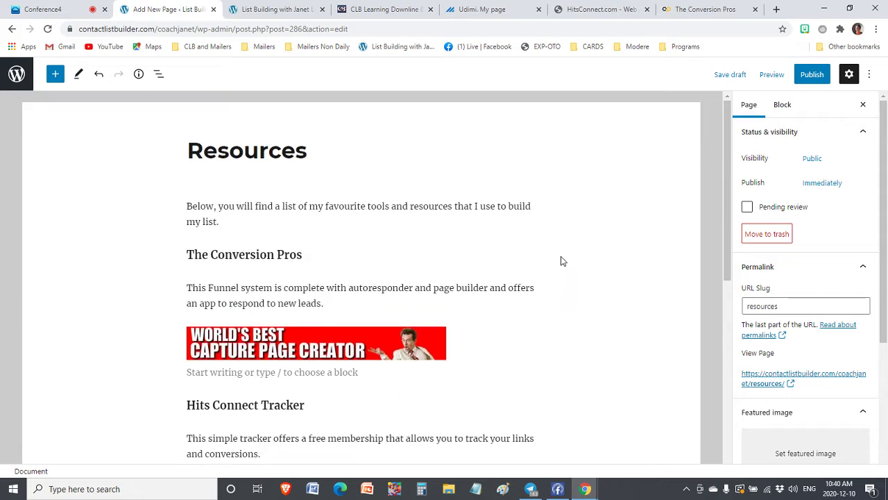
pyautogui.scroll(-4, 562, 261)
pyautogui.scroll(4, 562, 260)
pyautogui.click(56, 9)
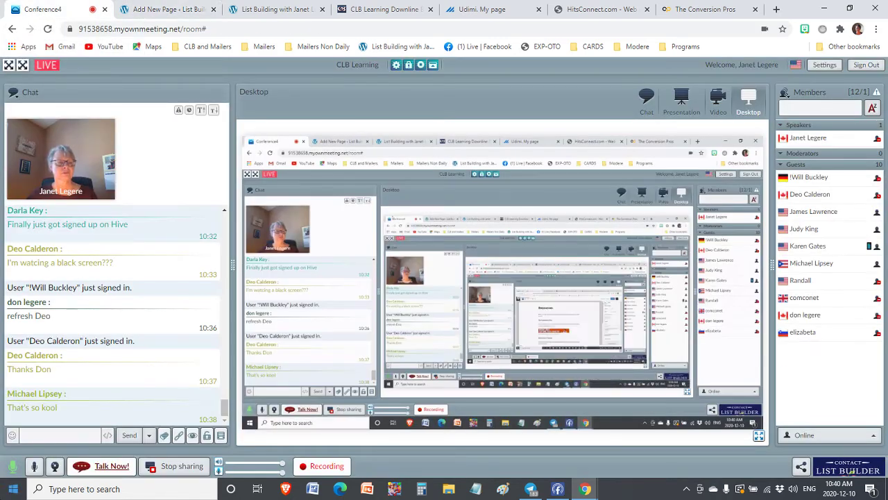
pyautogui.click(45, 436)
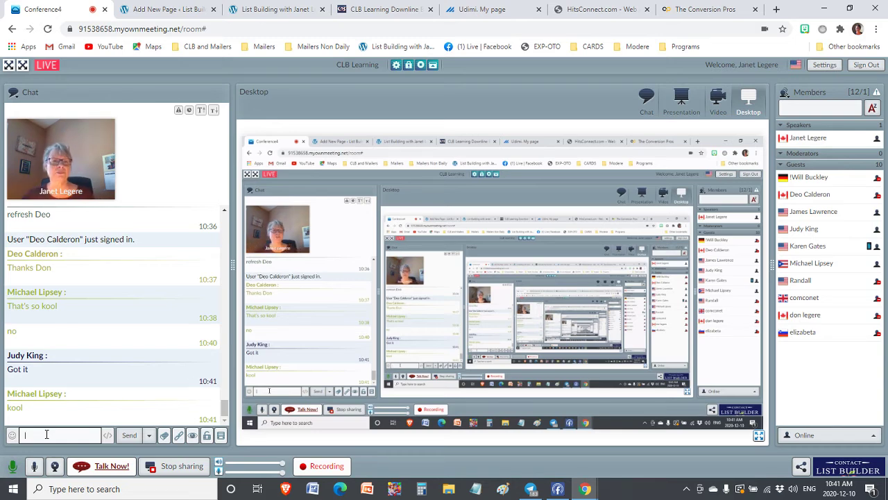
pyautogui.click(373, 8)
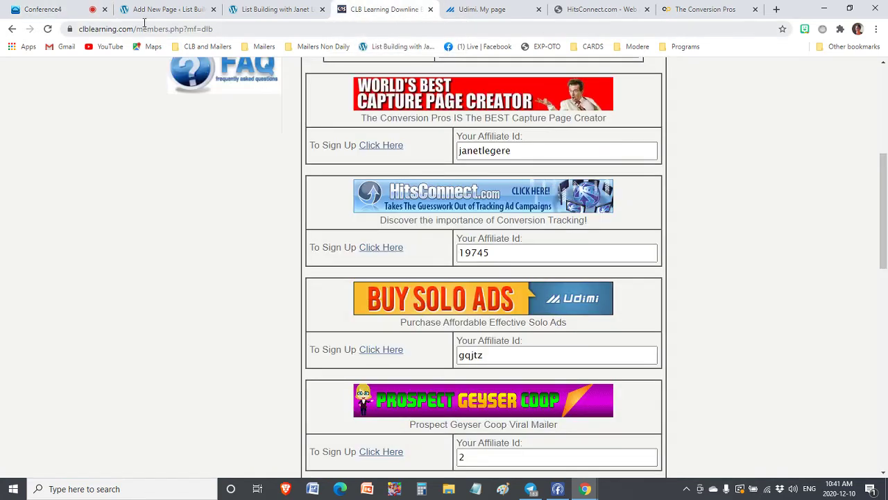
pyautogui.click(166, 9)
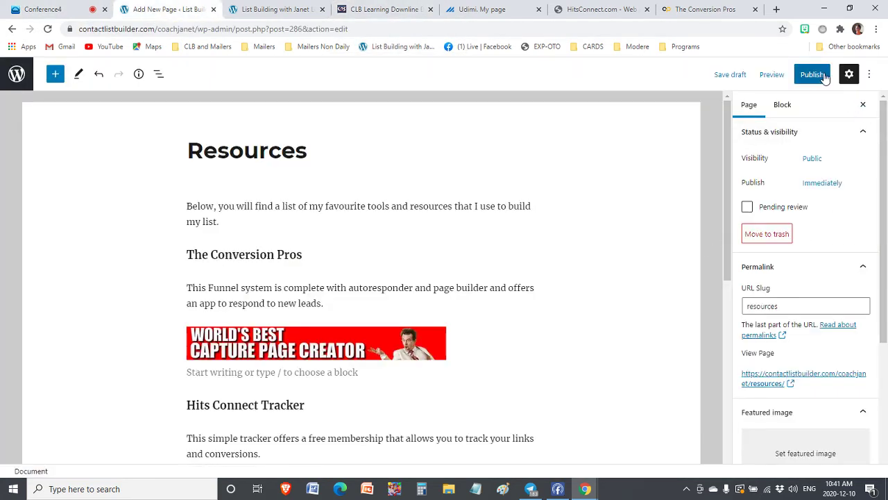
# Publish the Resources page, confirm it, and view the live page
pyautogui.scroll(-3, 809, 354)
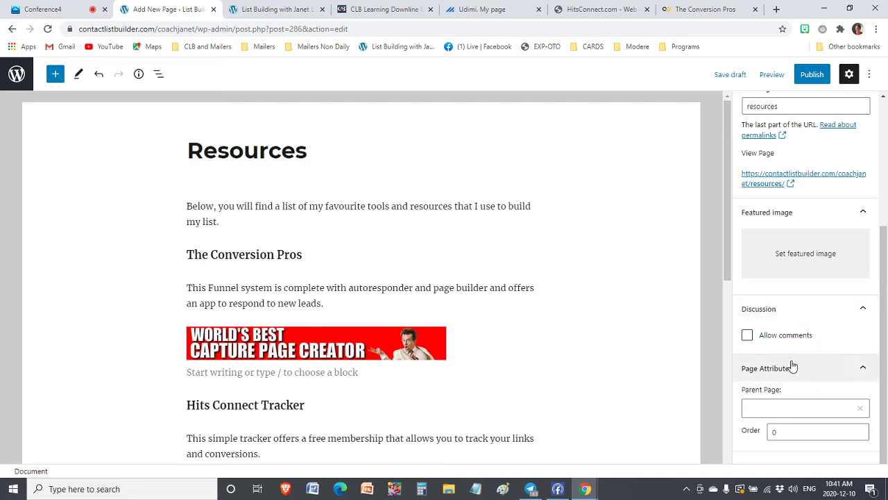
pyautogui.scroll(2, 792, 367)
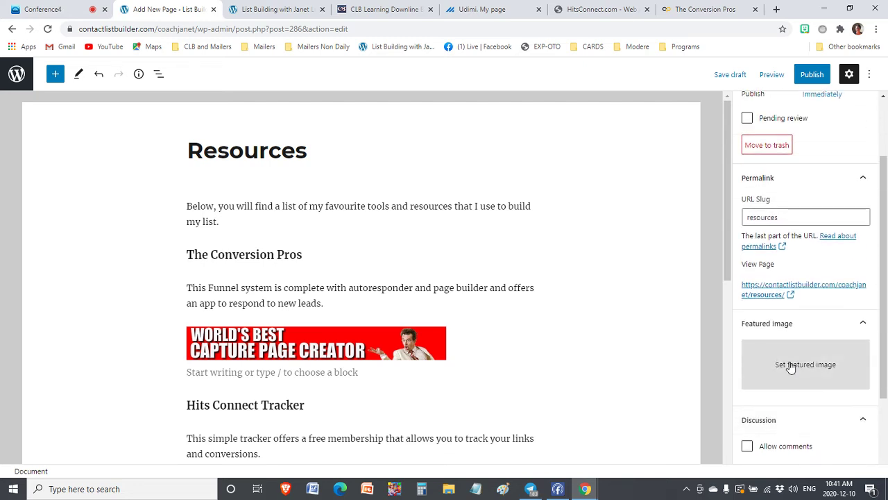
pyautogui.scroll(2, 791, 368)
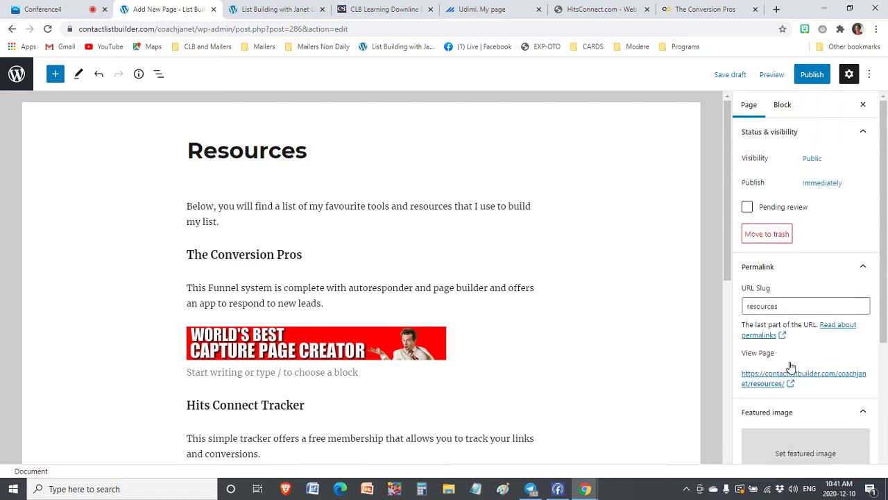
pyautogui.click(812, 75)
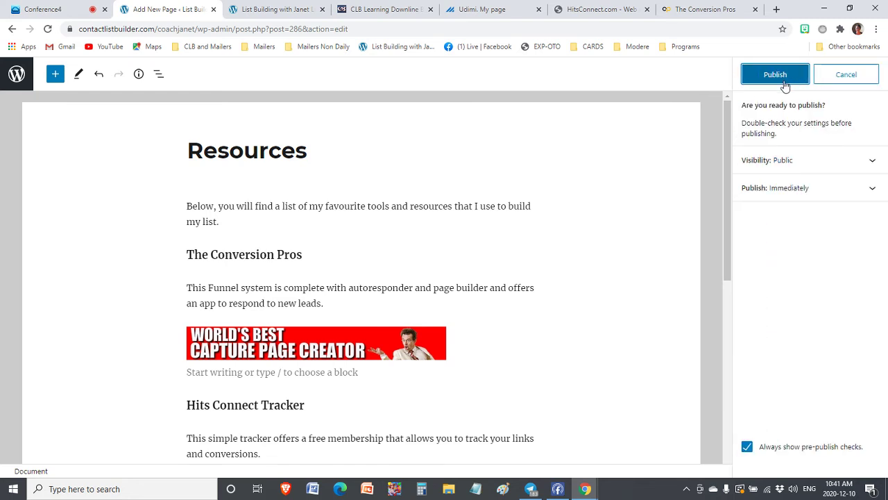
pyautogui.click(781, 81)
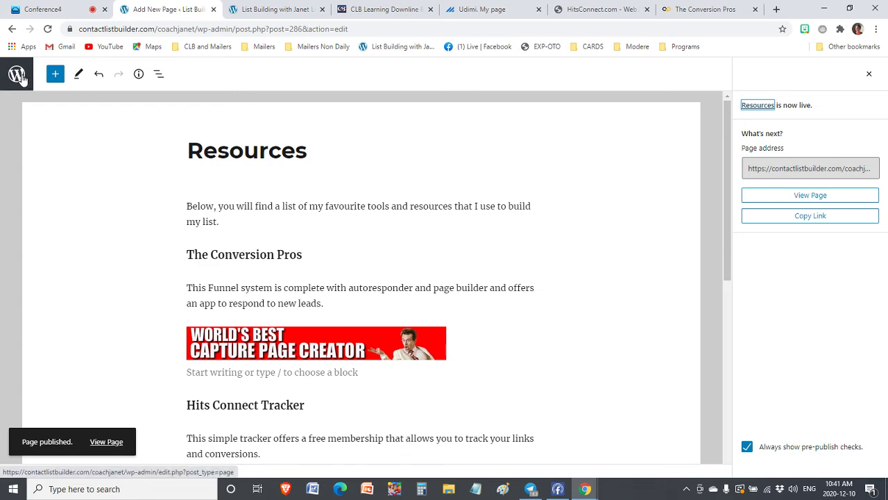
pyautogui.click(813, 196)
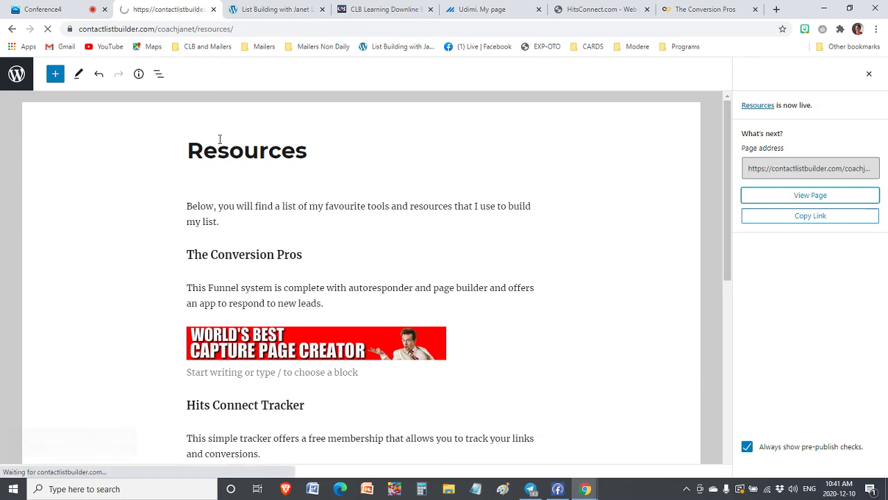
# Test the Conversion Pros, HitsConnect and Udimi banner links, returning to Resources after each
pyautogui.scroll(-5, 238, 282)
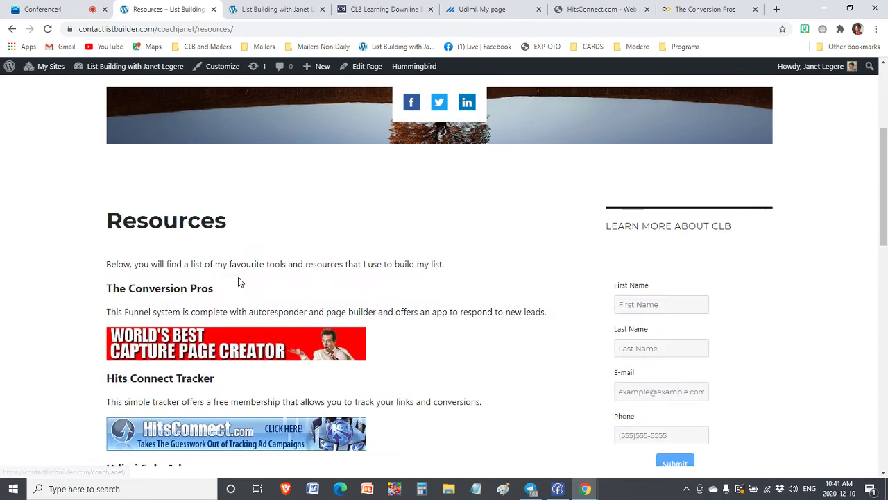
pyautogui.scroll(-3, 152, 281)
pyautogui.scroll(3, 152, 280)
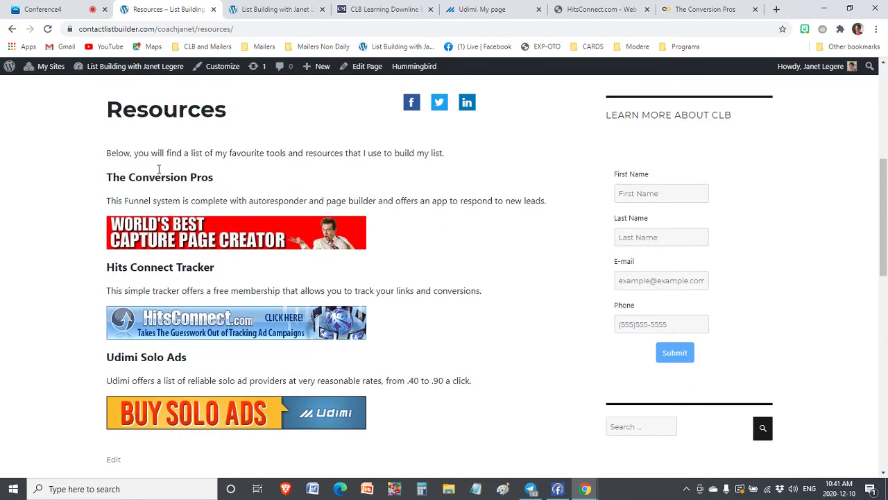
pyautogui.click(214, 237)
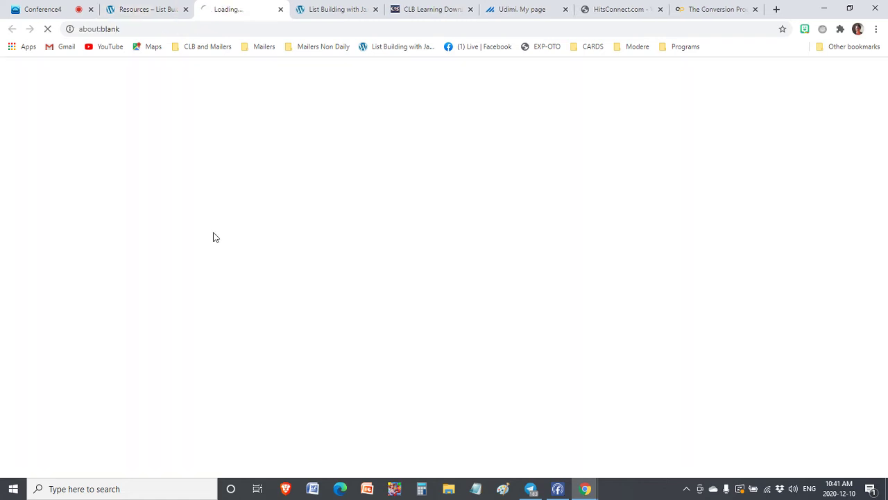
pyautogui.click(136, 16)
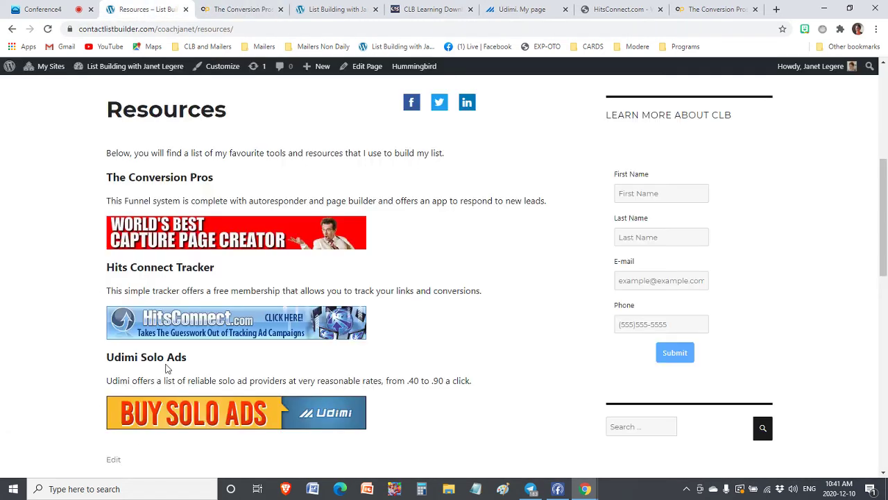
pyautogui.click(209, 318)
pyautogui.click(143, 16)
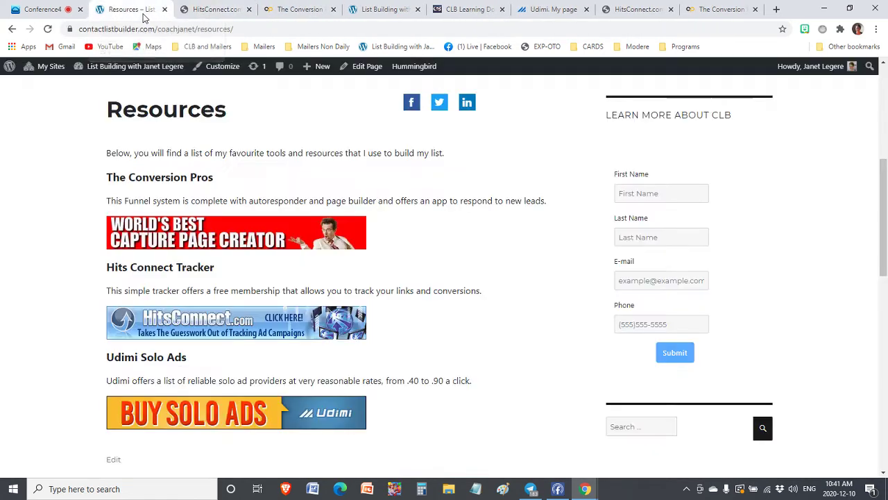
pyautogui.click(180, 414)
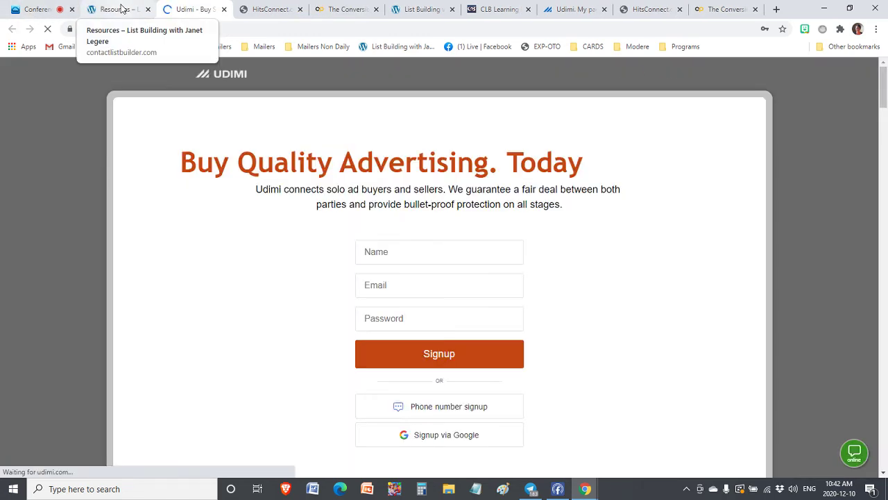
pyautogui.click(121, 8)
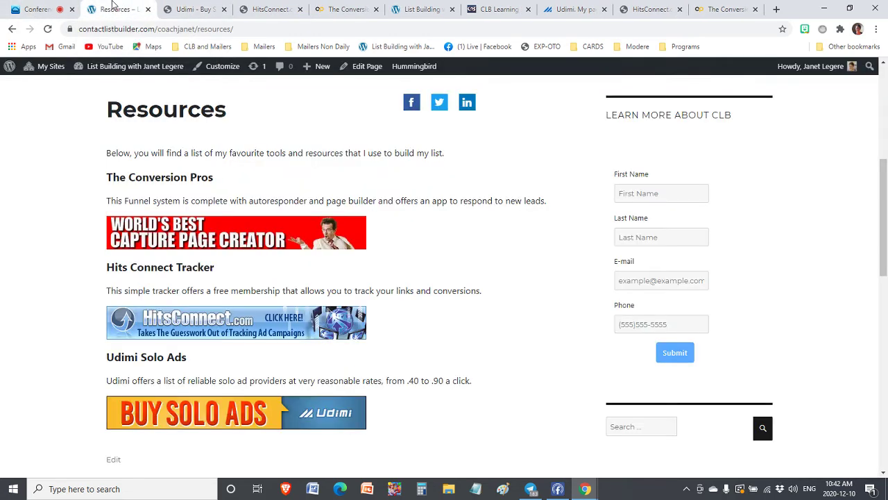
# Recheck the Udimi page opened by its banner and return to the Resources page
pyautogui.scroll(-2, 508, 254)
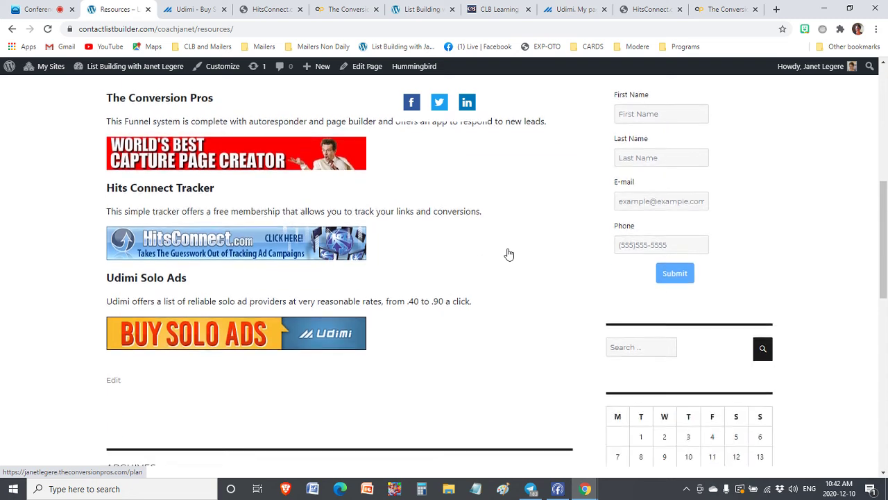
pyautogui.scroll(3, 506, 254)
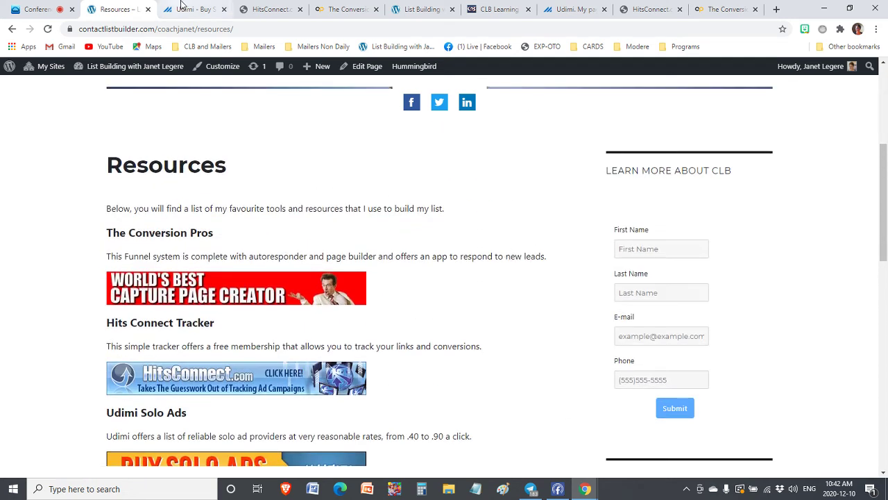
pyautogui.click(182, 6)
pyautogui.click(87, 7)
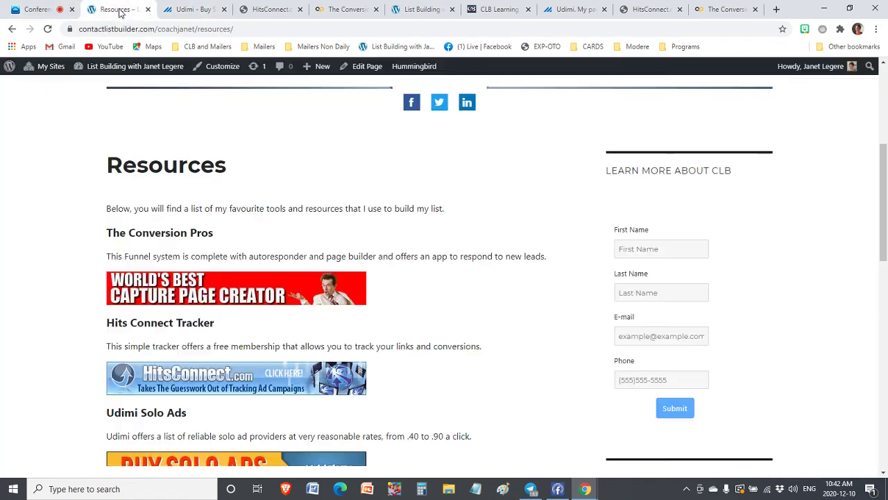
pyautogui.scroll(-4, 520, 265)
pyautogui.scroll(6, 520, 267)
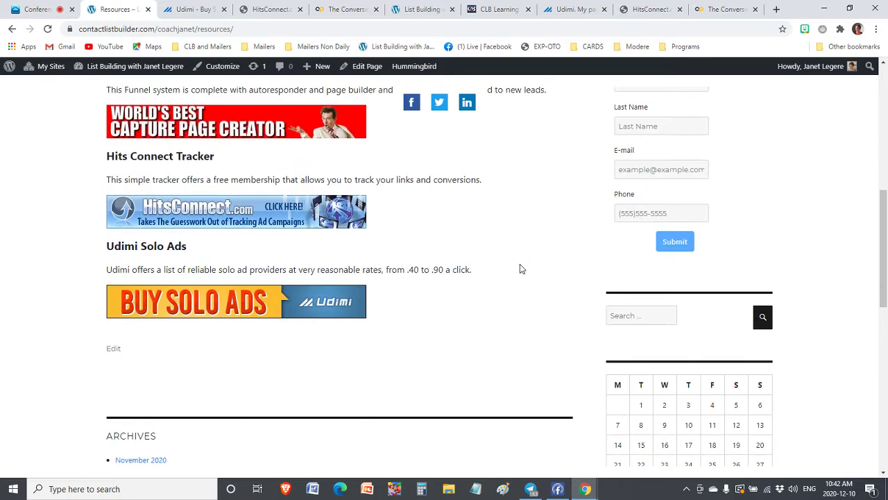
pyautogui.scroll(2, 522, 268)
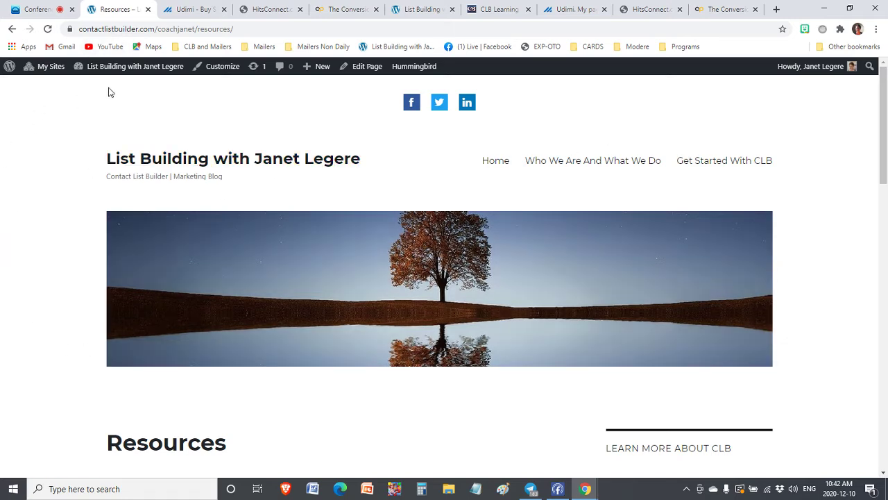
pyautogui.moveTo(124, 66)
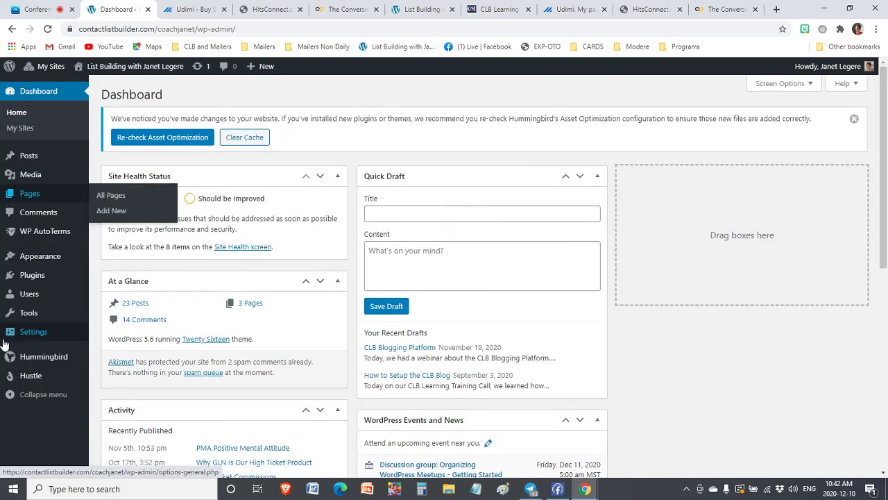
# In Appearance > Menus, remove the invalid Resources item from the Home menu
pyautogui.moveTo(26, 263)
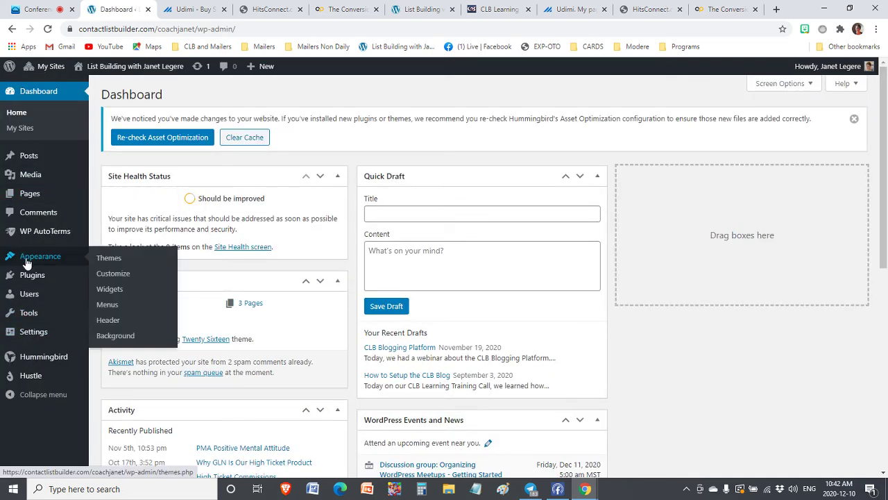
pyautogui.click(107, 306)
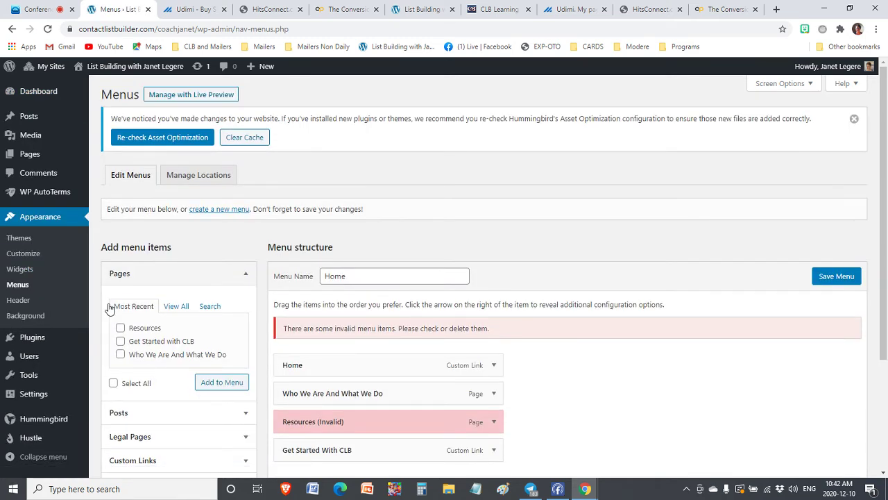
pyautogui.scroll(-3, 643, 176)
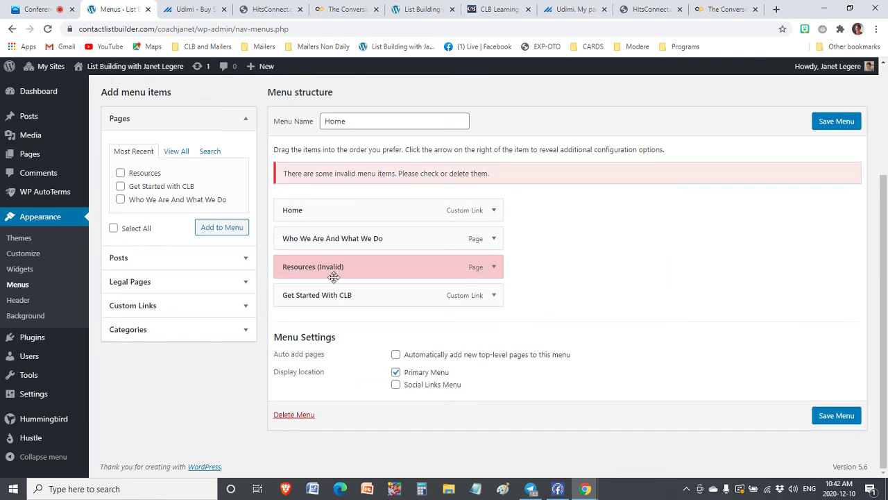
pyautogui.click(492, 268)
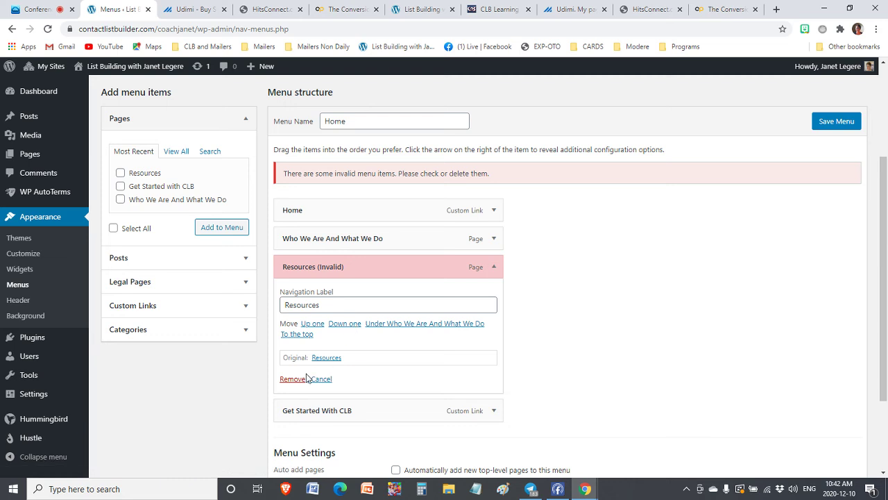
pyautogui.click(293, 379)
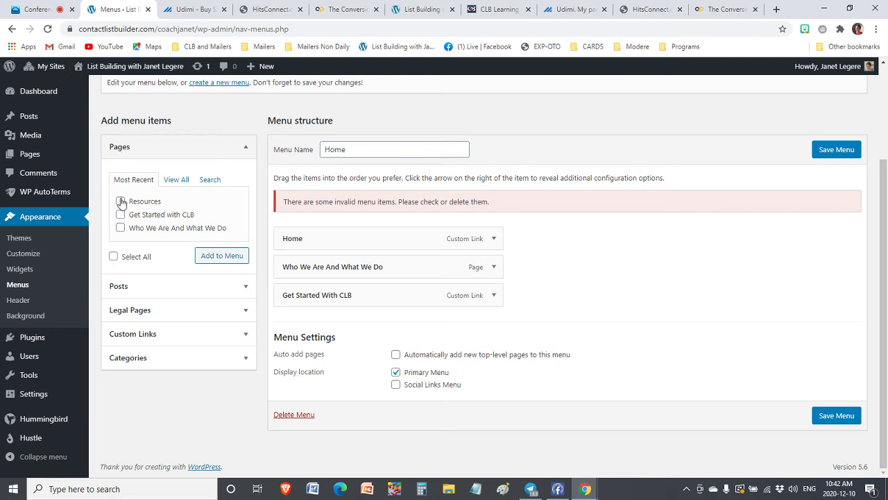
# Add the Resources page above Get Started With CLB and save the Home menu
pyautogui.click(222, 256)
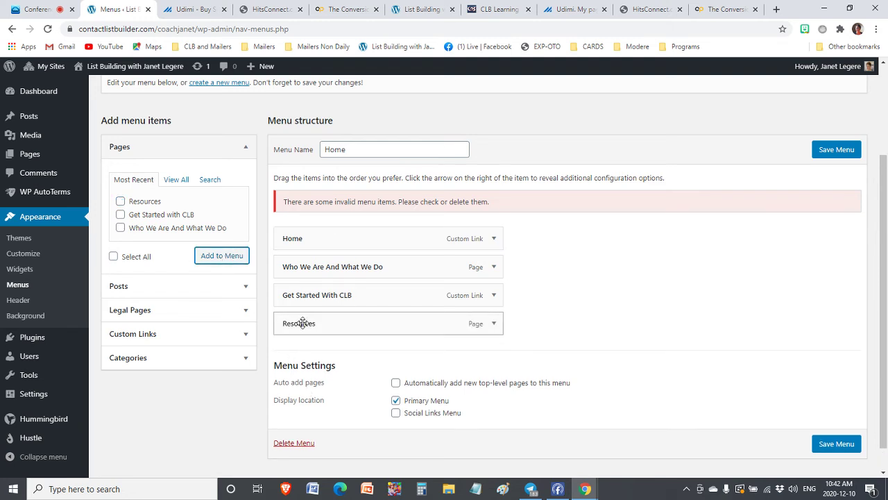
pyautogui.moveTo(299, 326); pyautogui.dragTo(276, 296)
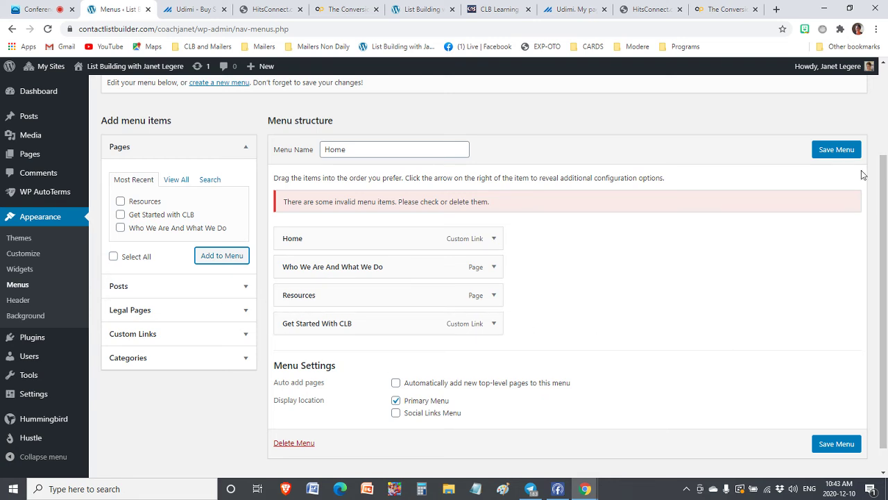
pyautogui.click(835, 151)
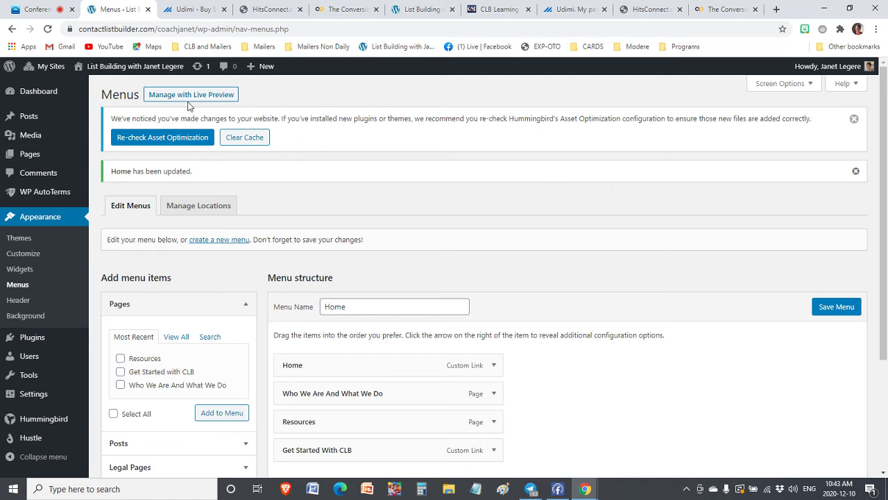
# Visit the site's front page to check the Resources menu item, then return to the meeting
pyautogui.rightClick(145, 68)
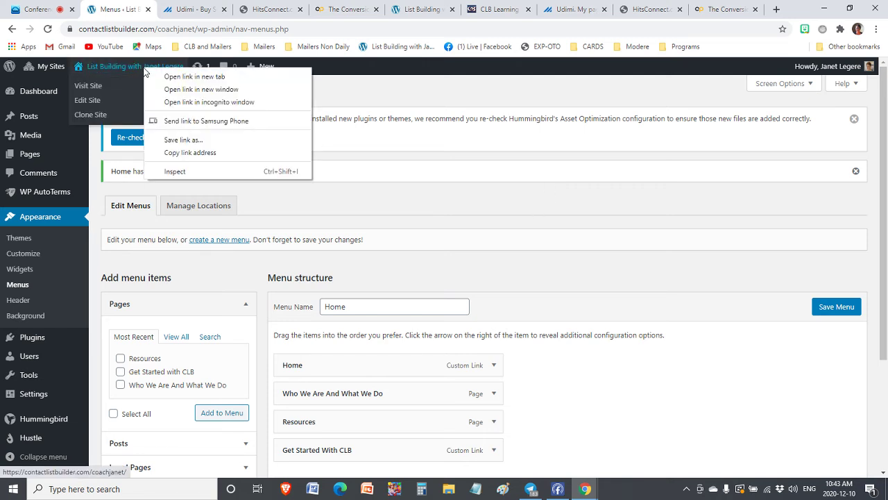
pyautogui.click(93, 85)
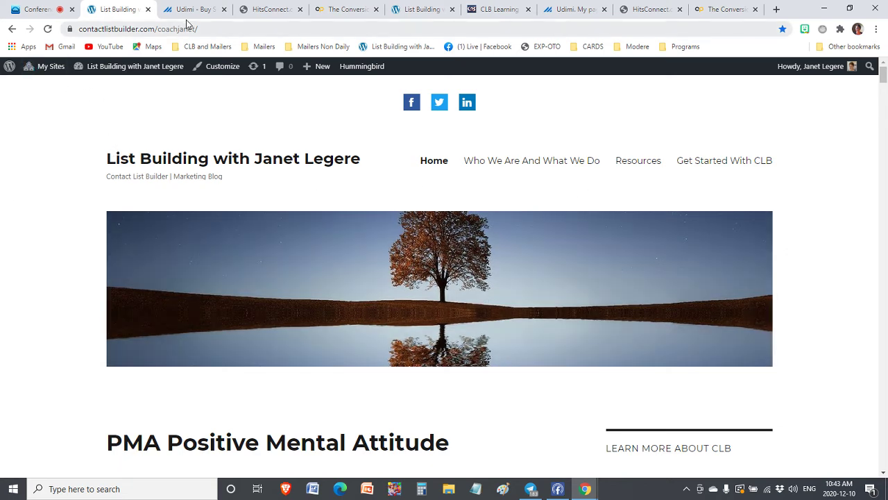
pyautogui.click(23, 11)
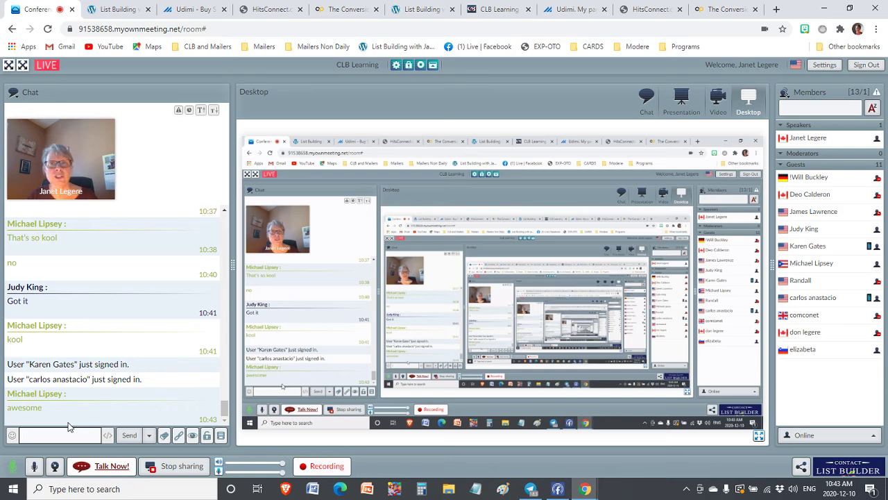
# Stop screen sharing and present slide 21 (Member Training) of CLB-Add Resource Page to Blog
pyautogui.click(179, 468)
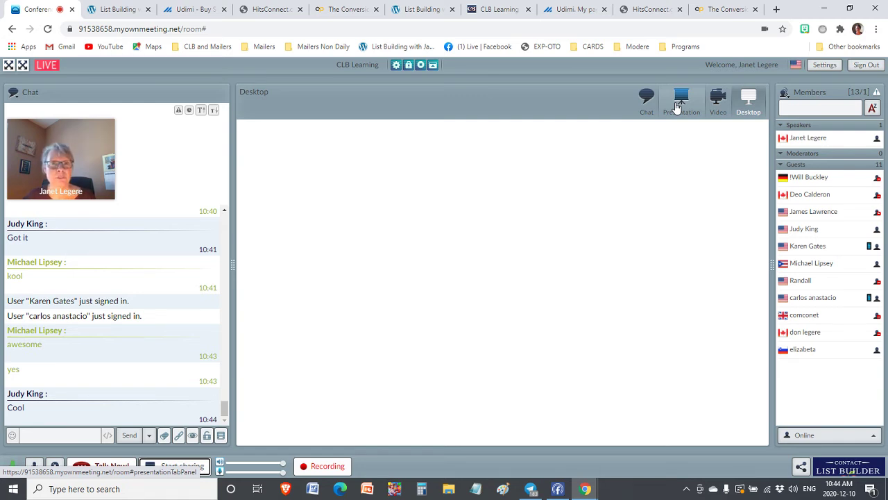
pyautogui.click(679, 104)
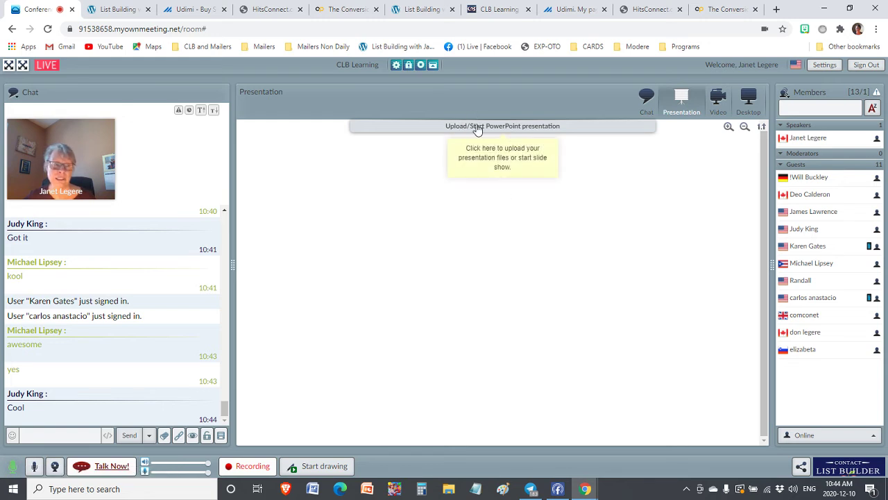
pyautogui.click(478, 127)
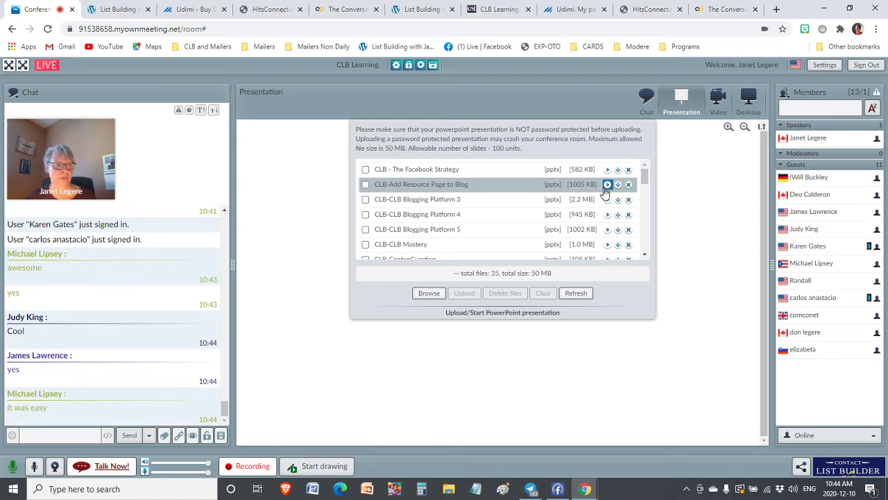
pyautogui.click(607, 184)
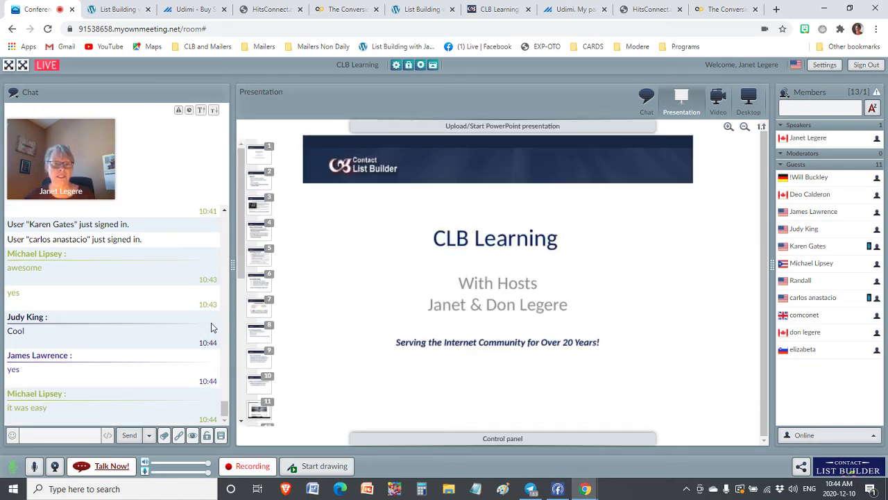
pyautogui.scroll(-5, 264, 326)
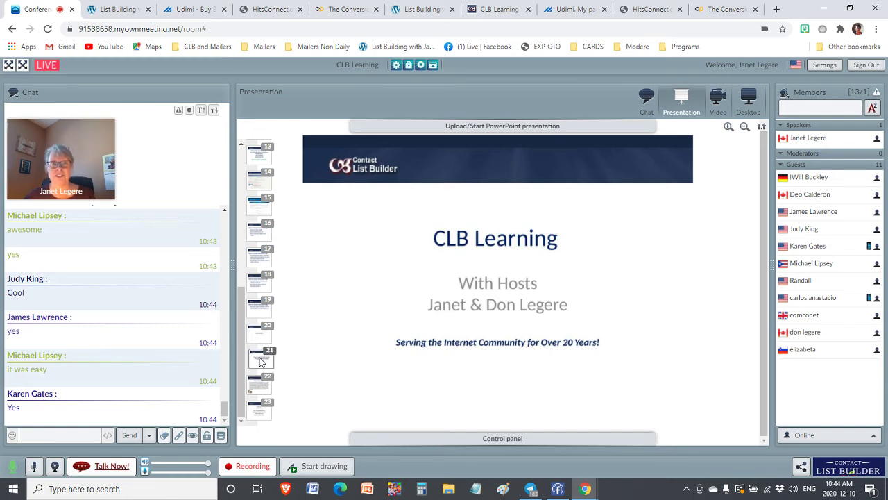
pyautogui.click(262, 359)
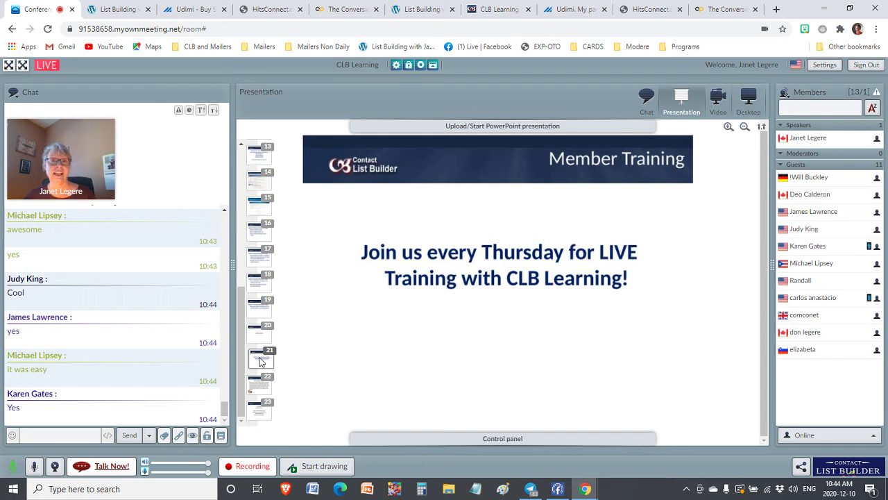
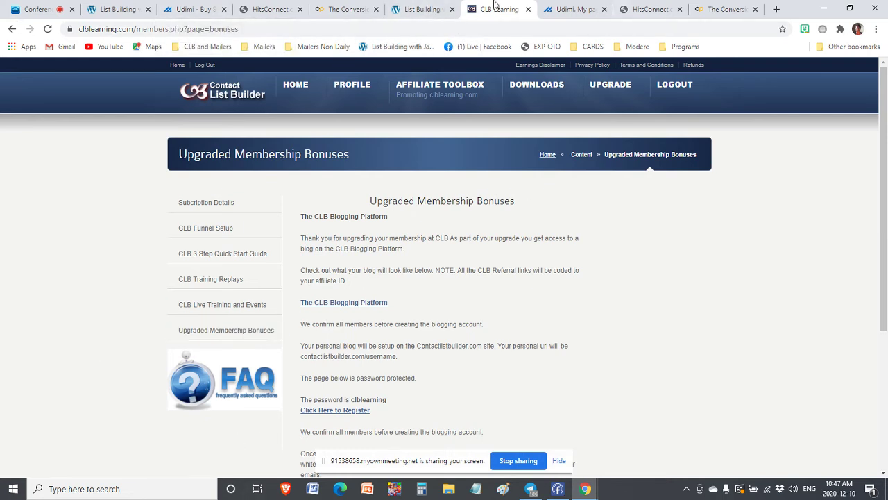
# Switch to the List Building tab and close the eight leftover browser tabs, including Udimi
pyautogui.click(119, 9)
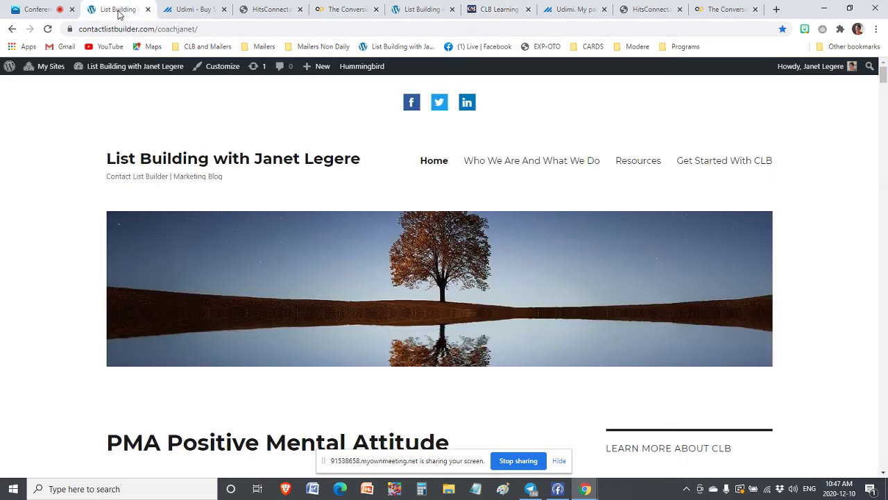
pyautogui.click(223, 9)
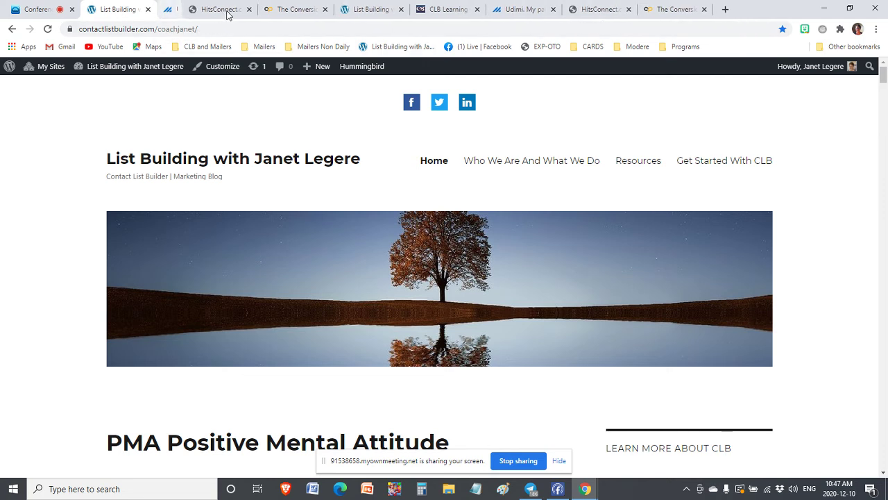
pyautogui.click(225, 10)
pyautogui.click(224, 10)
pyautogui.click(225, 10)
pyautogui.click(225, 10)
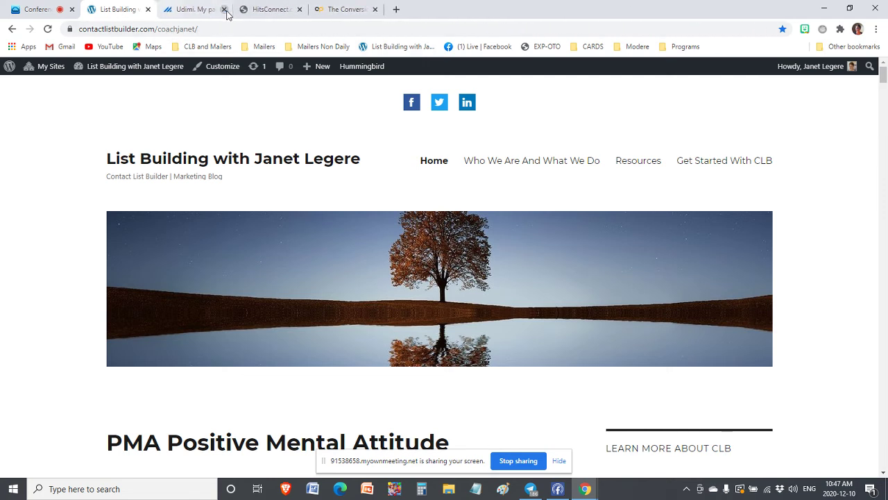
pyautogui.click(224, 10)
pyautogui.click(224, 10)
pyautogui.click(224, 10)
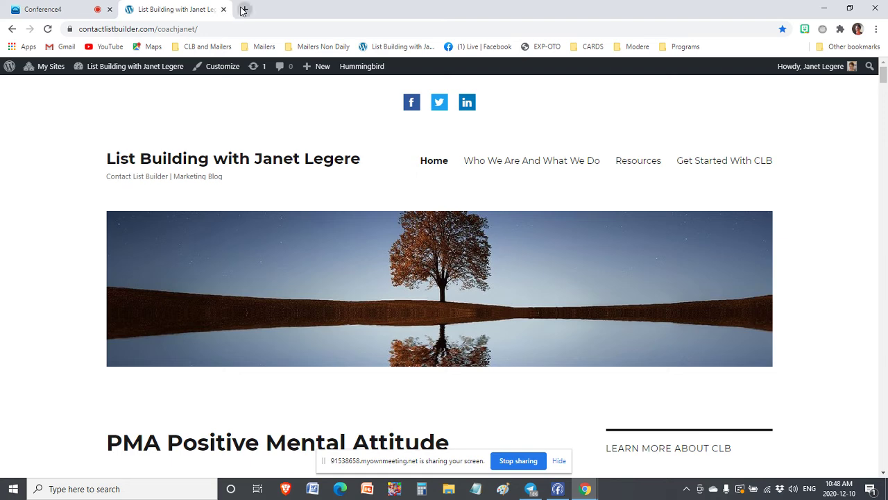
# In a new tab, load contactlistbuilder.com/webinar, the CLB Live Webinar page
pyautogui.click(243, 9)
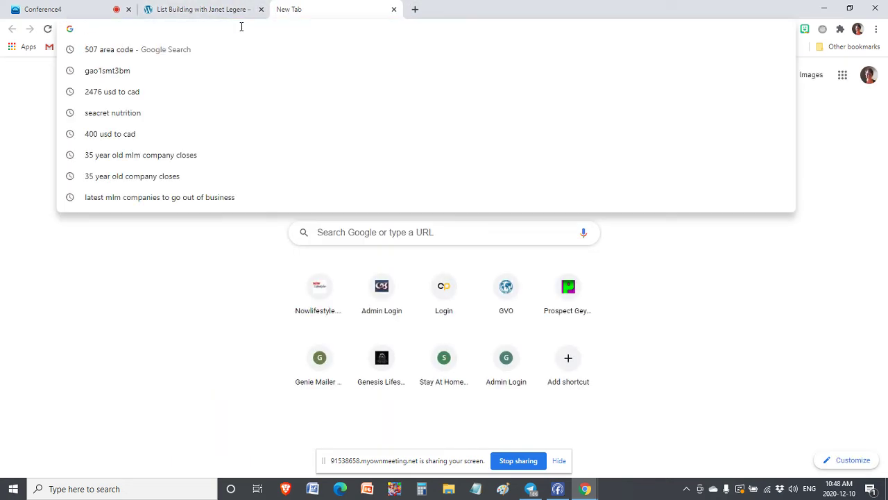
pyautogui.write('cont')
pyautogui.press('Return')
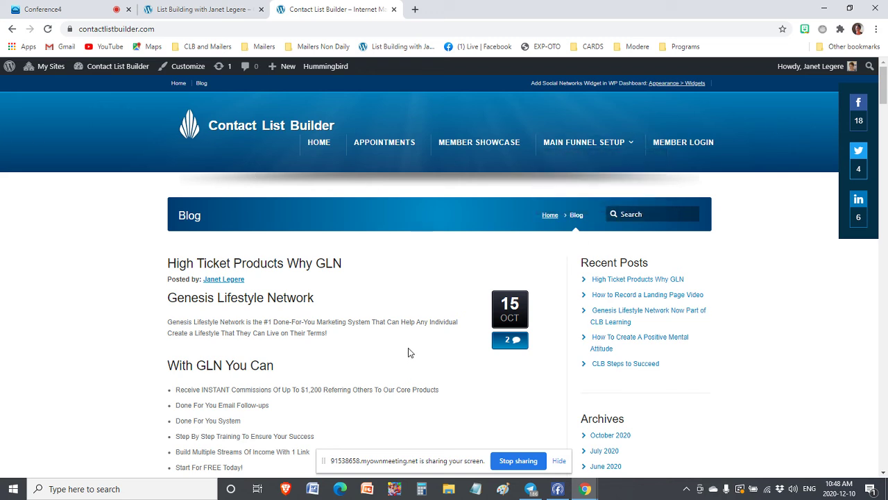
pyautogui.click(166, 30)
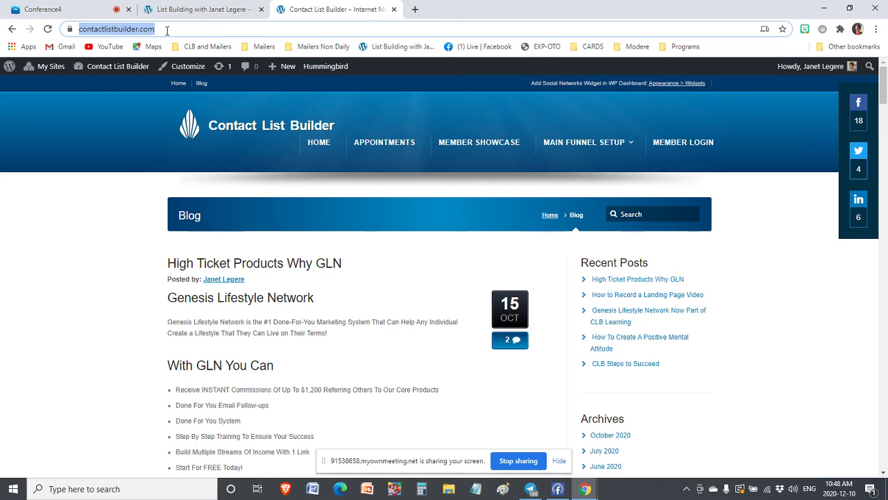
pyautogui.click(166, 30)
pyautogui.write('/')
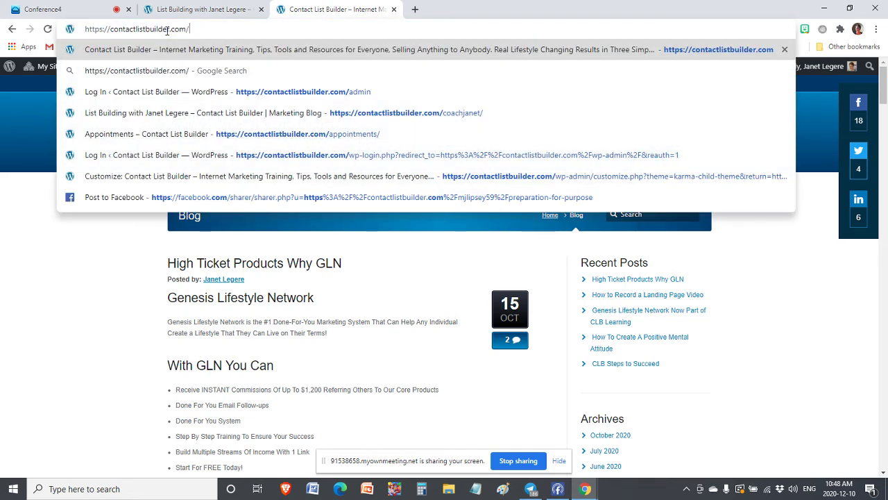
pyautogui.write('webinar')
pyautogui.press('Return')
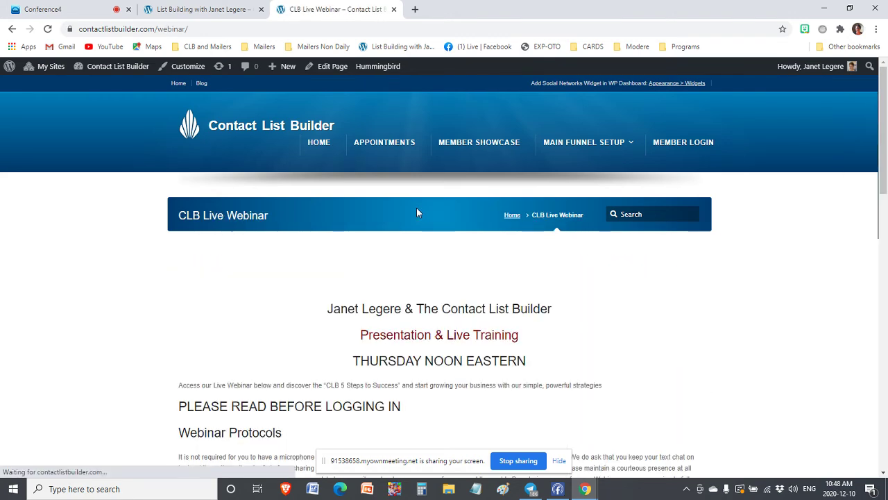
# Copy the webinar page text from its title to the webinar-room link, then return to the List Building blog
pyautogui.scroll(-2, 334, 243)
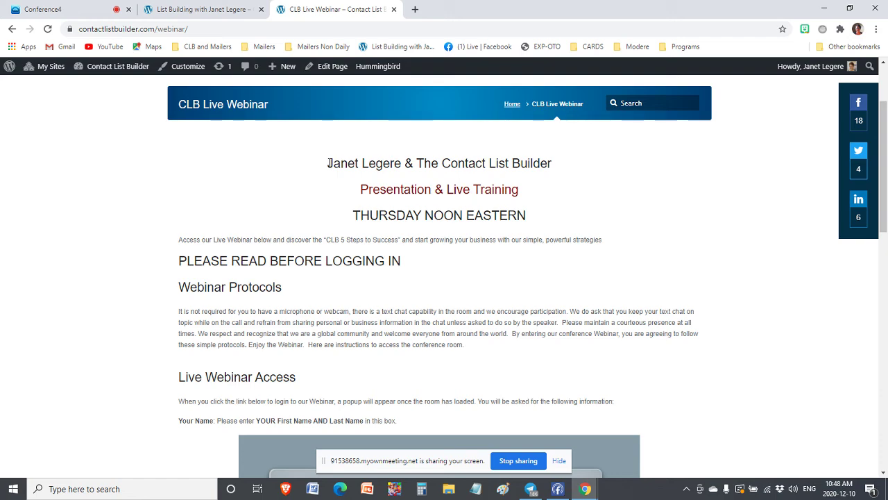
pyautogui.scroll(-9, 365, 288)
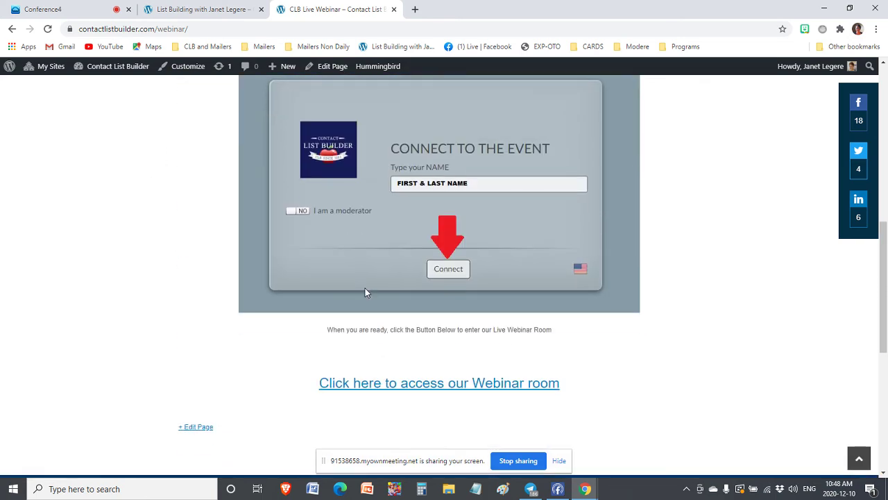
pyautogui.scroll(12, 364, 287)
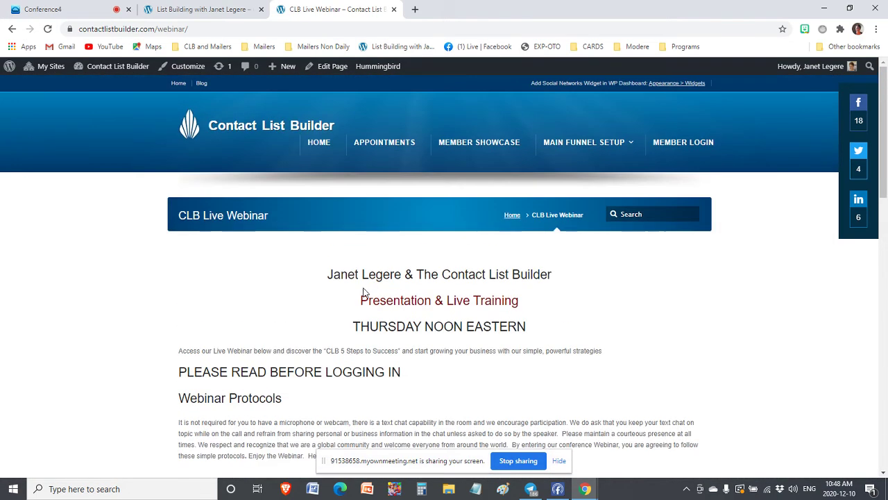
pyautogui.moveTo(328, 275); pyautogui.dragTo(578, 266)
pyautogui.scroll(-10, 402, 299)
pyautogui.scroll(-1, 402, 297)
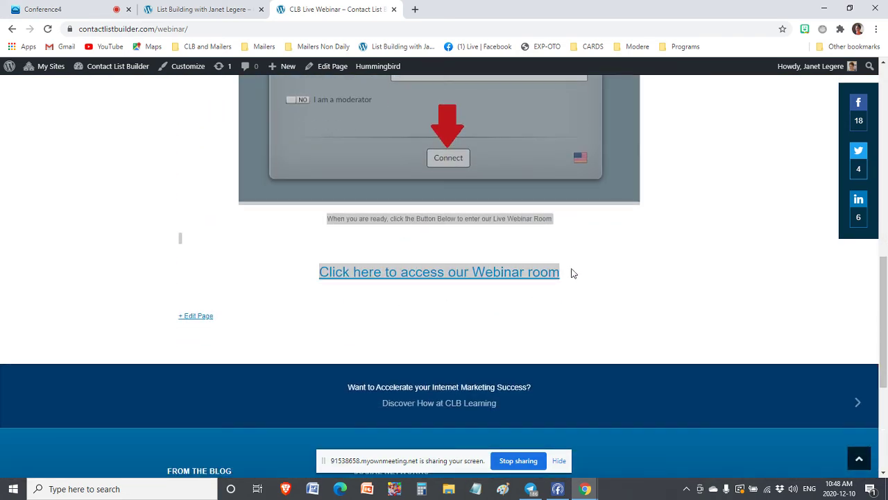
pyautogui.rightClick(487, 185)
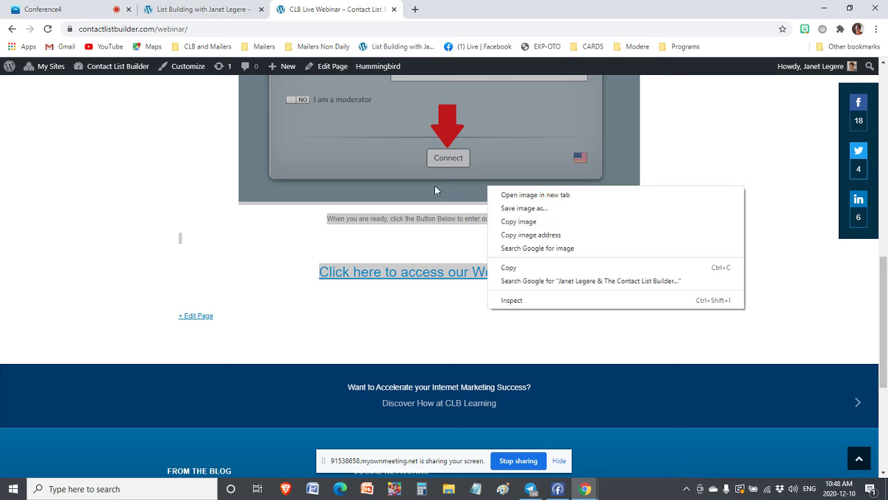
pyautogui.click(510, 267)
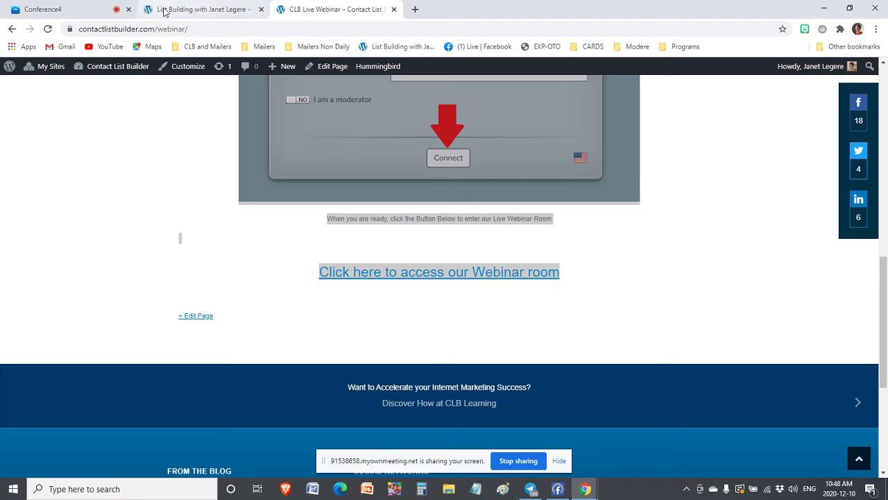
pyautogui.click(165, 10)
# From the Dashboard's Pages section, start a new page titled 'Webinar'
pyautogui.moveTo(104, 66)
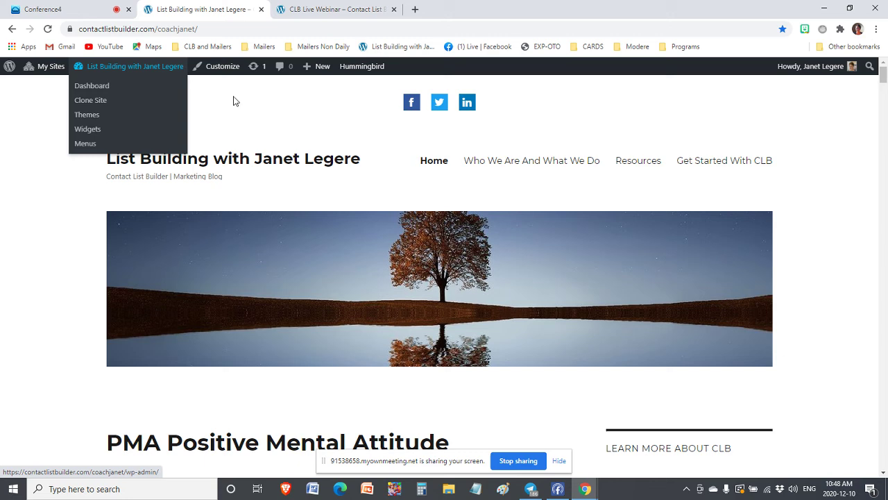
pyautogui.click(96, 88)
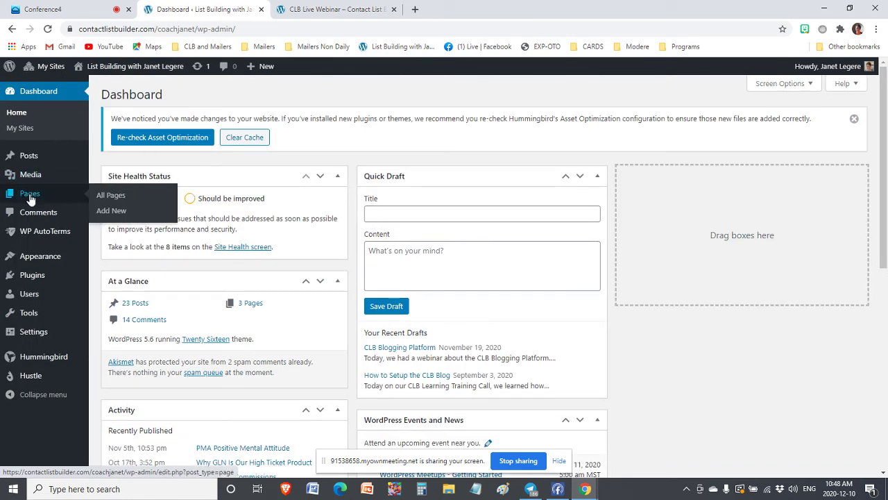
pyautogui.click(29, 197)
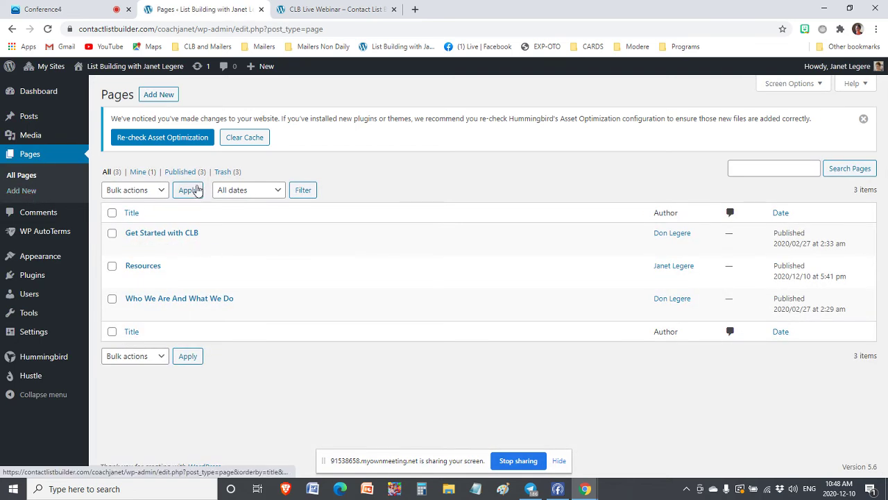
pyautogui.click(161, 97)
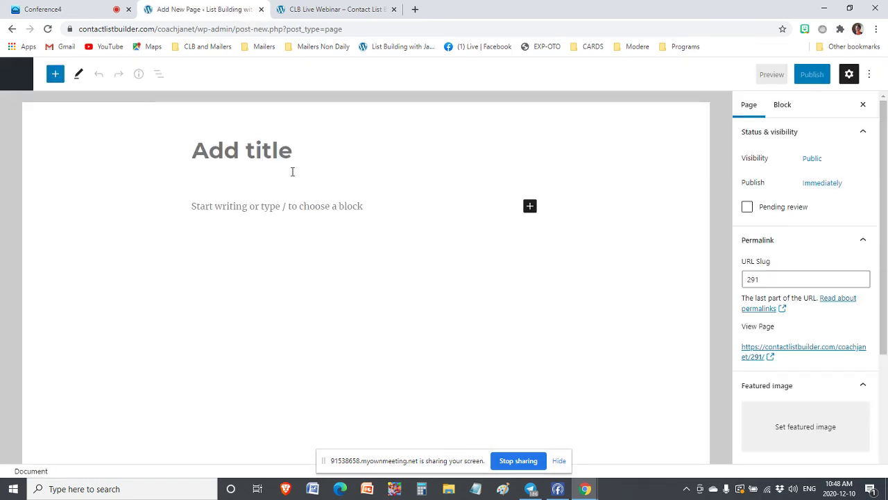
pyautogui.write('WEbi')
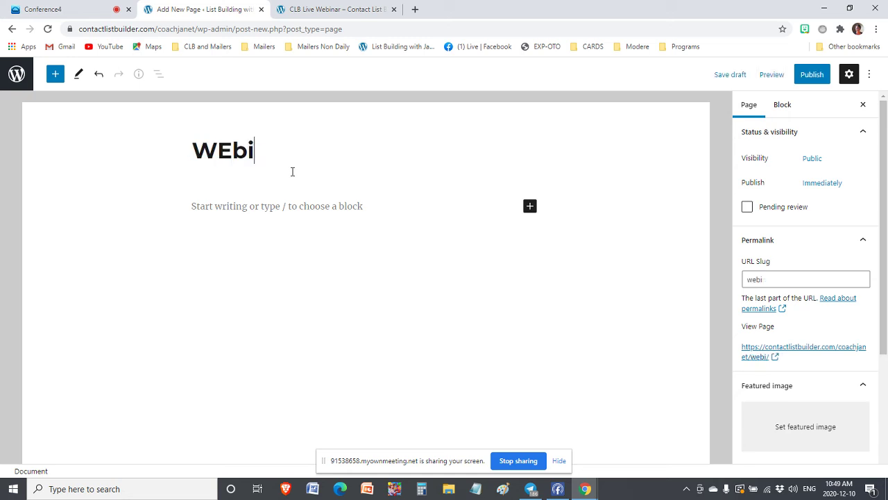
pyautogui.press('BackSpace')
pyautogui.press('BackSpace')
pyautogui.press('BackSpace')
pyautogui.write('ebinar')
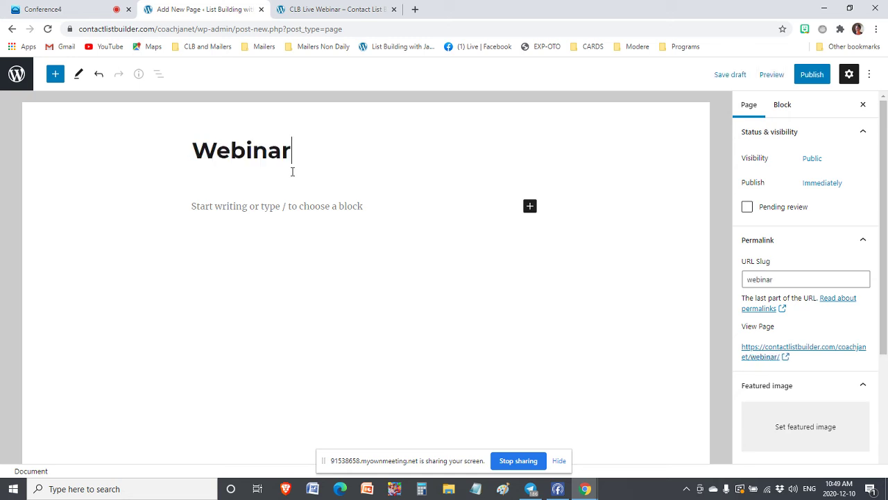
# Paste the copied webinar content into the body and add an empty paragraph below the webinar-room link
pyautogui.click(195, 207)
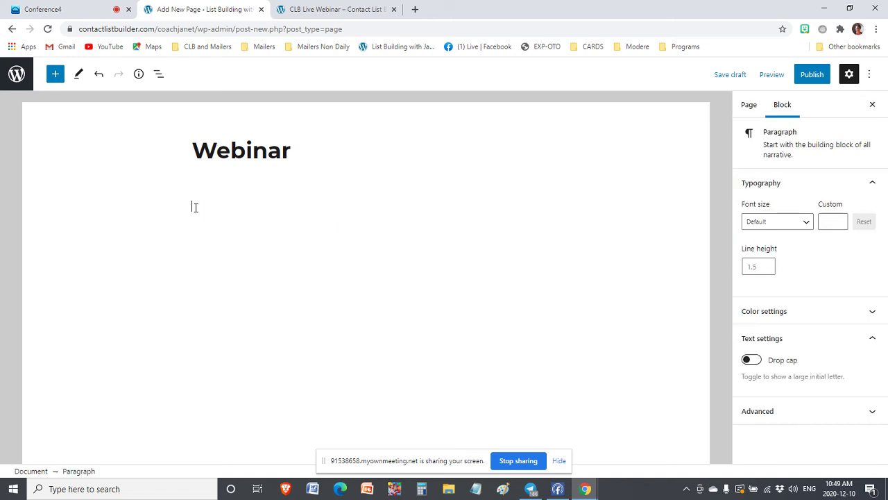
pyautogui.hotkey('ctrl', 'v')
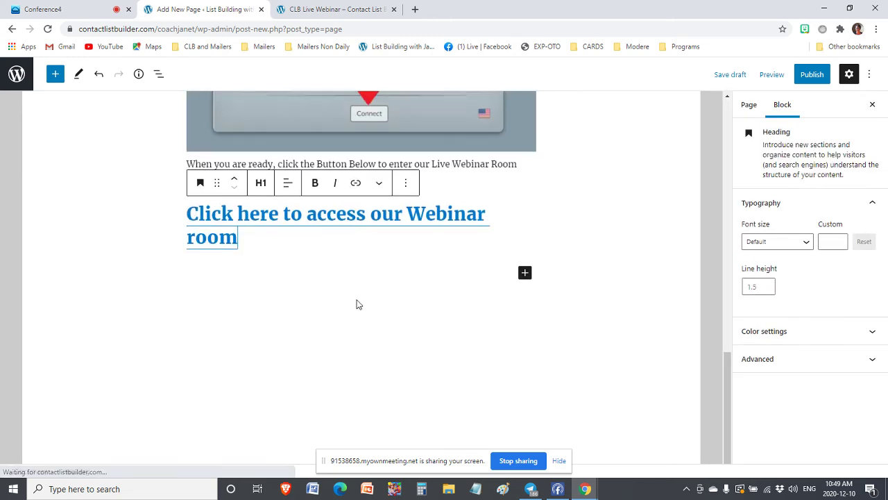
pyautogui.scroll(20, 356, 302)
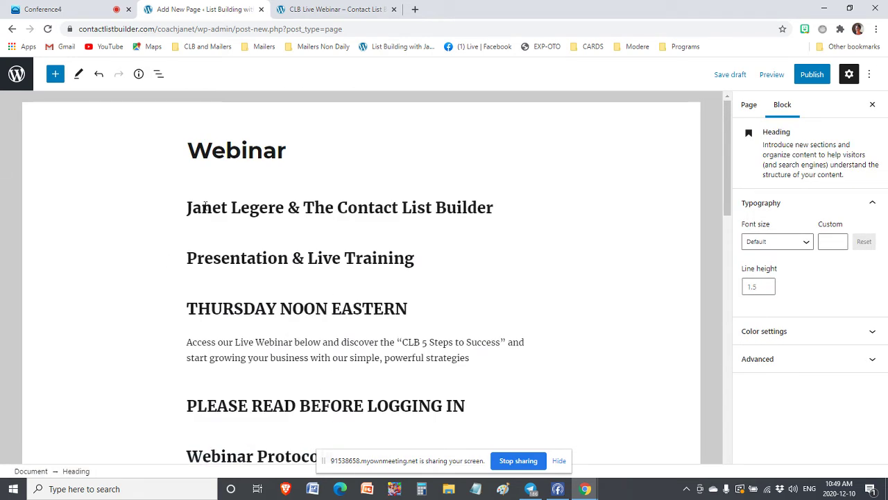
pyautogui.scroll(-1, 233, 181)
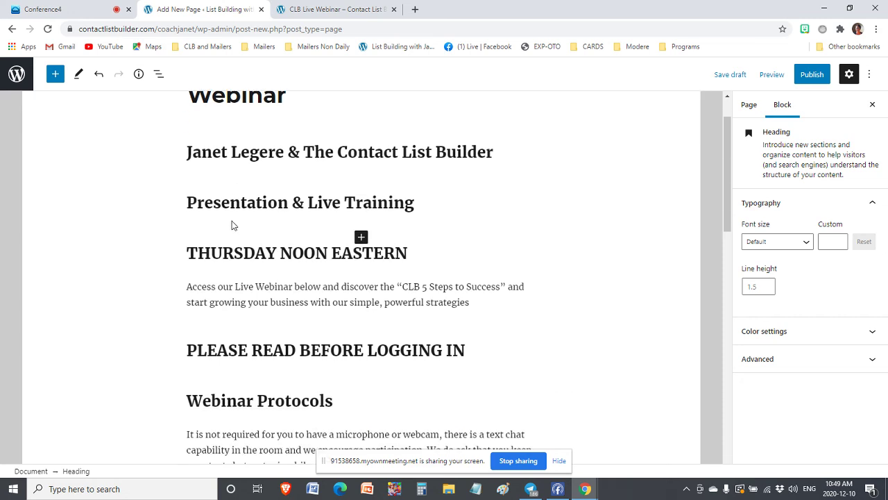
pyautogui.click(204, 202)
pyautogui.click(185, 203)
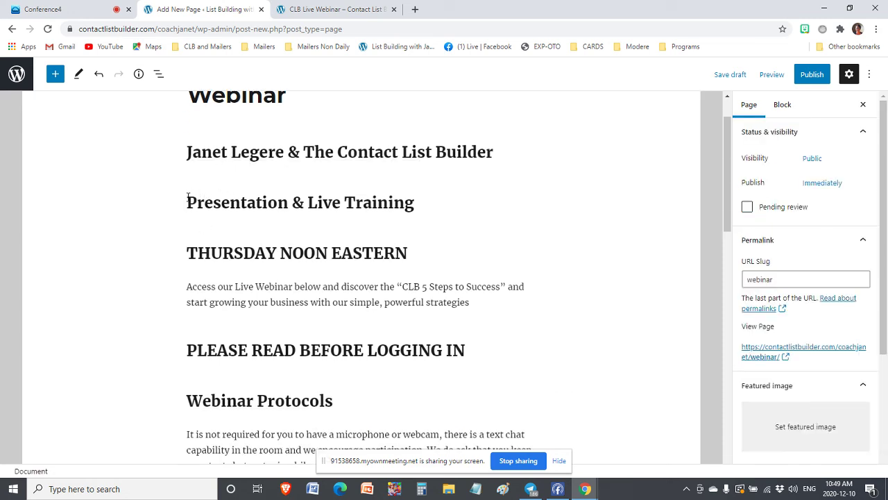
pyautogui.click(187, 202)
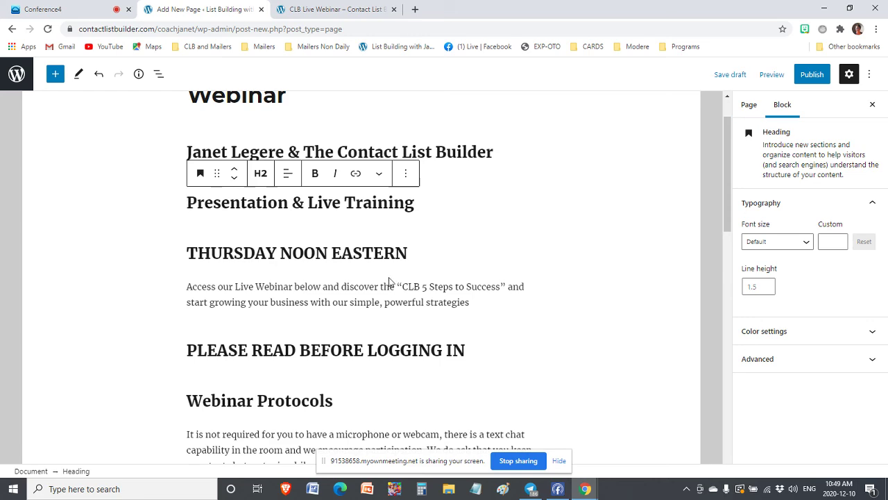
pyautogui.scroll(-6, 292, 321)
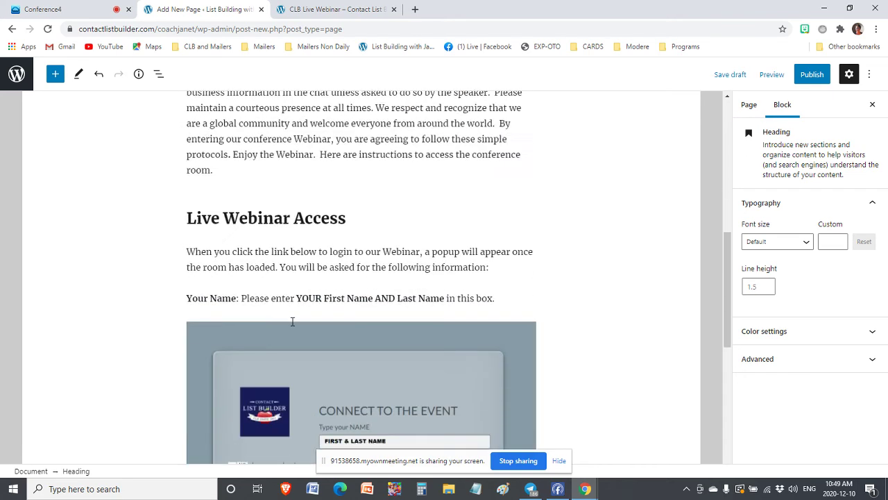
pyautogui.scroll(-5, 292, 321)
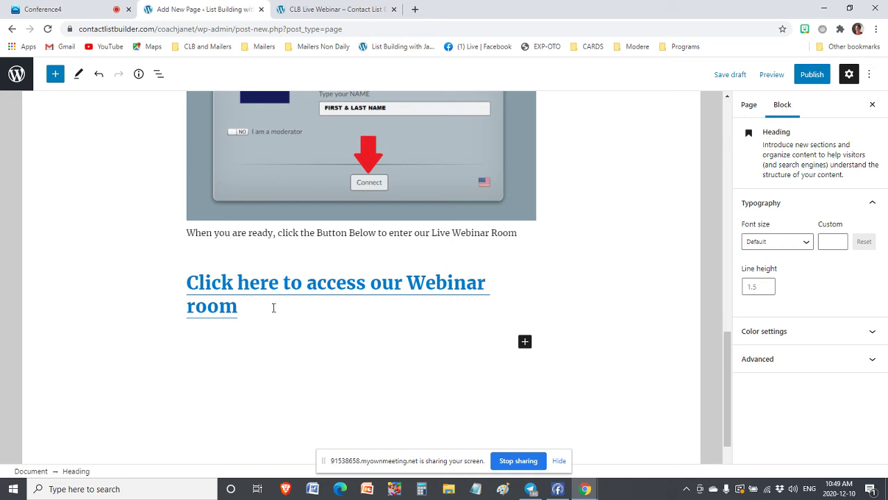
pyautogui.click(262, 315)
pyautogui.press('Return')
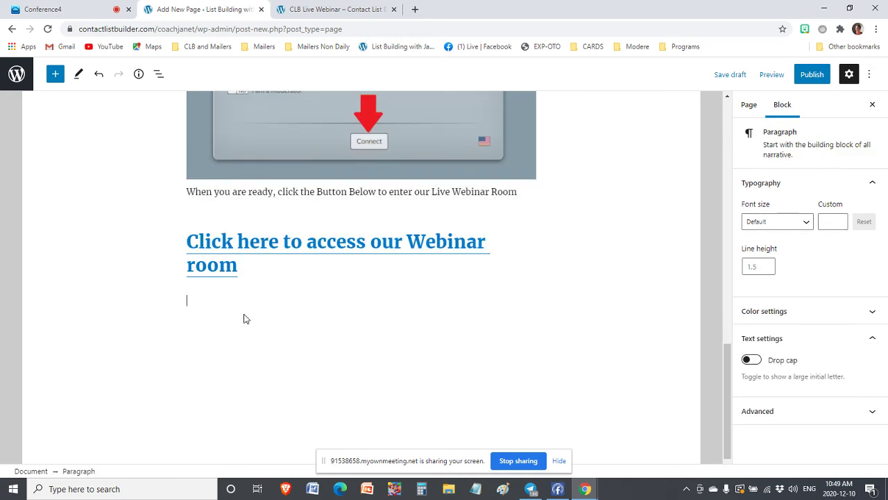
pyautogui.write('Not a member yet? Click here to register with CLB Learning For')
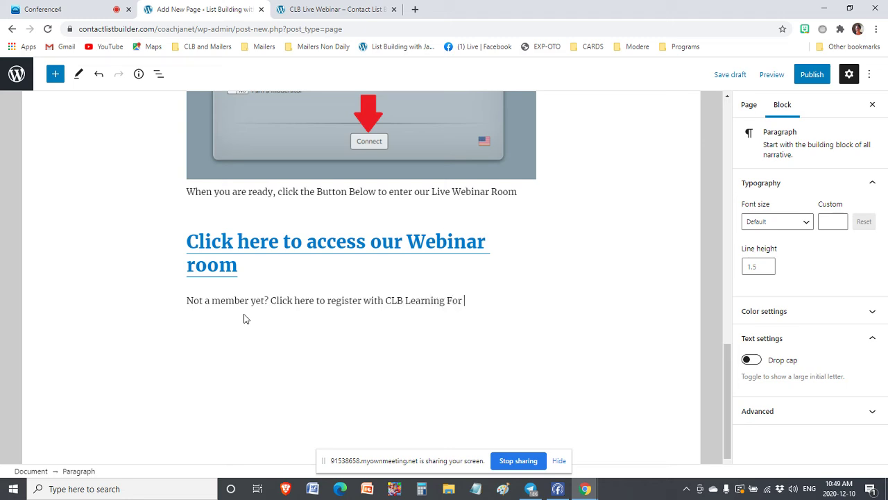
pyautogui.write('FREE')
pyautogui.keyDown('shift'); pyautogui.click(272, 300); pyautogui.keyUp('shift')
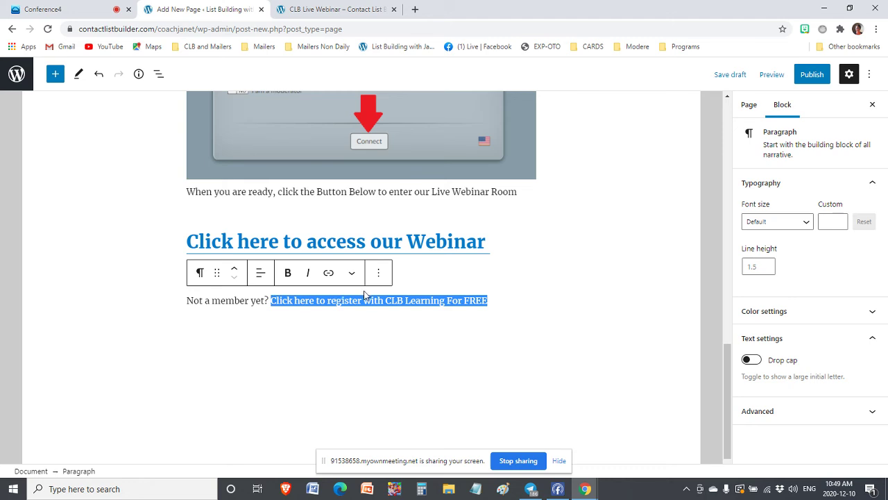
pyautogui.click(329, 273)
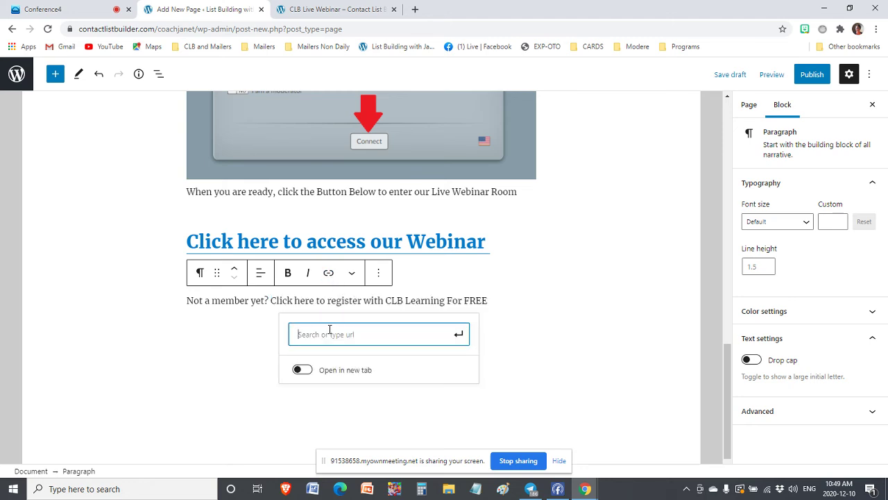
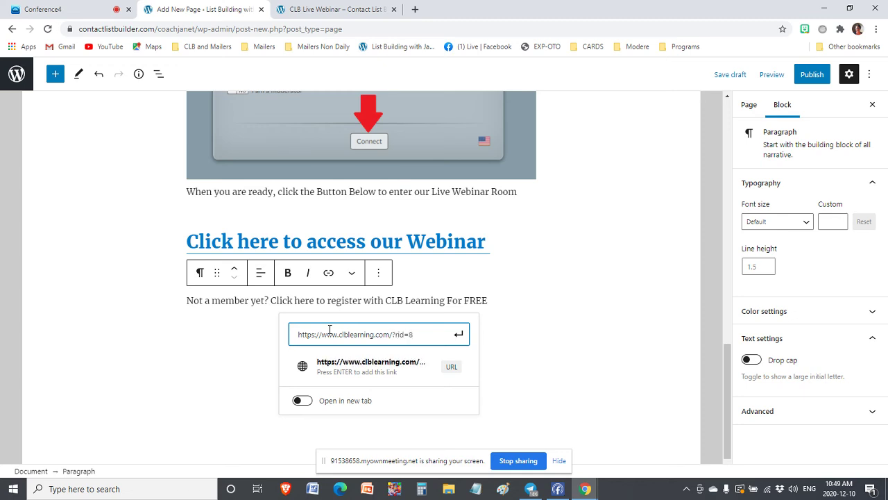
pyautogui.click(299, 400)
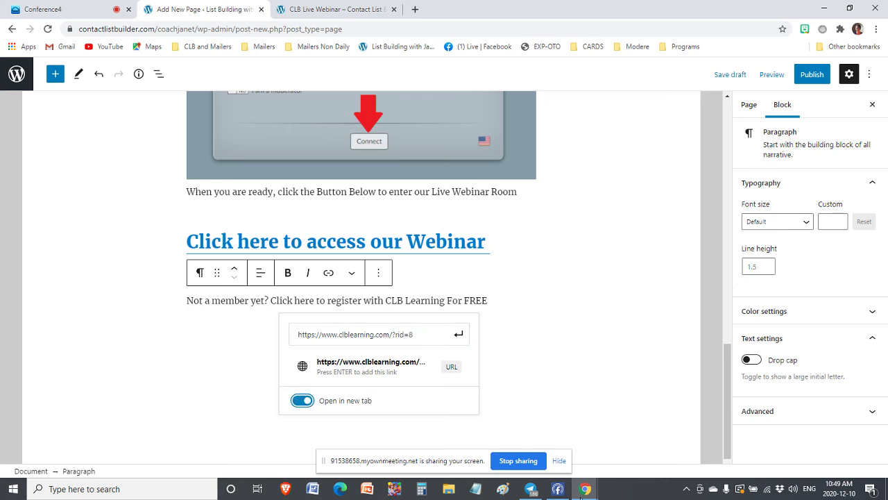
pyautogui.click(458, 334)
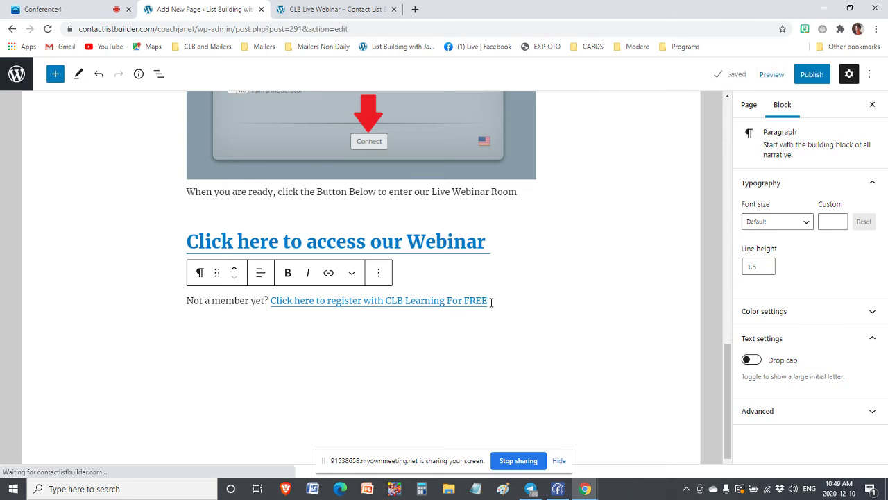
# Set the register paragraph to Medium font size and centre it, then select the webinar heading
pyautogui.moveTo(490, 303); pyautogui.dragTo(185, 311)
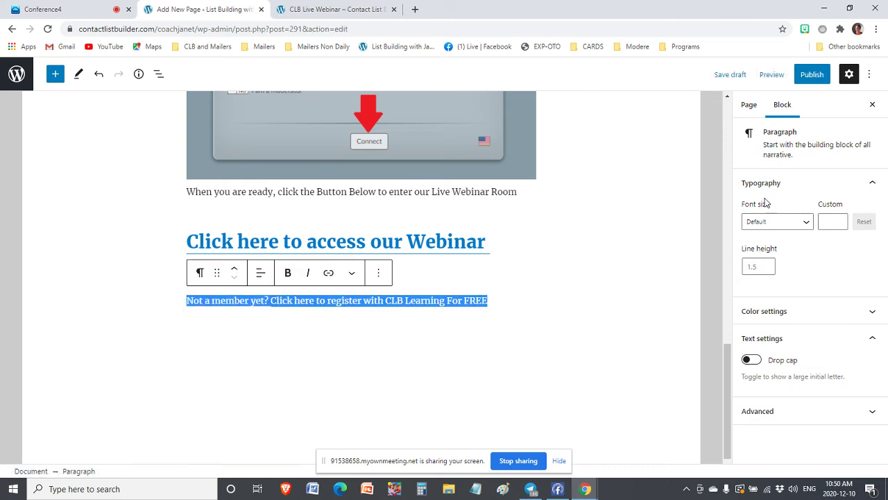
pyautogui.click(760, 221)
pyautogui.click(773, 298)
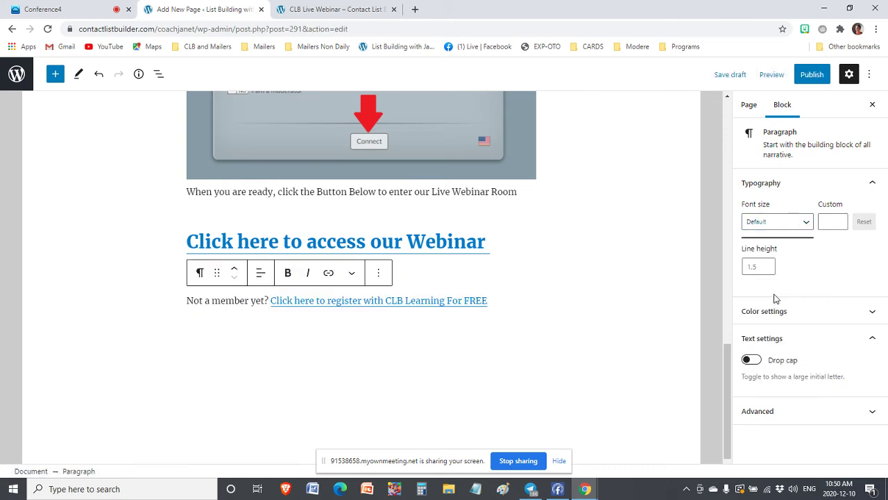
pyautogui.click(807, 222)
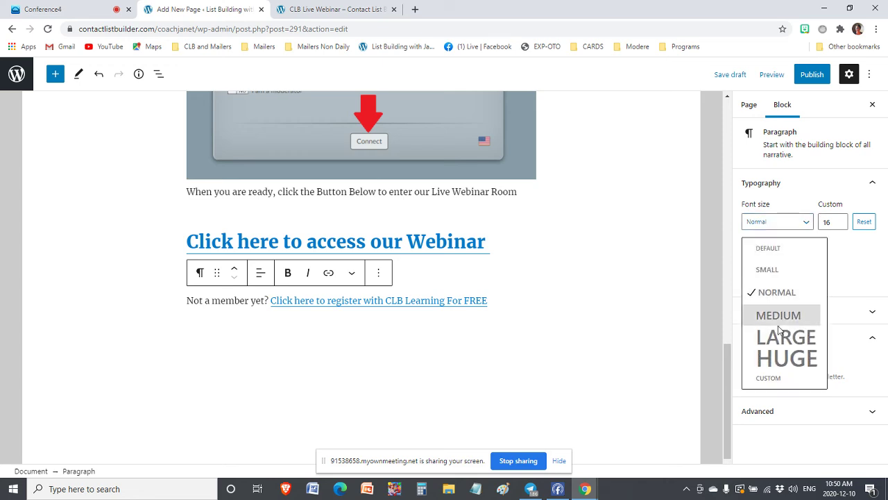
pyautogui.click(788, 313)
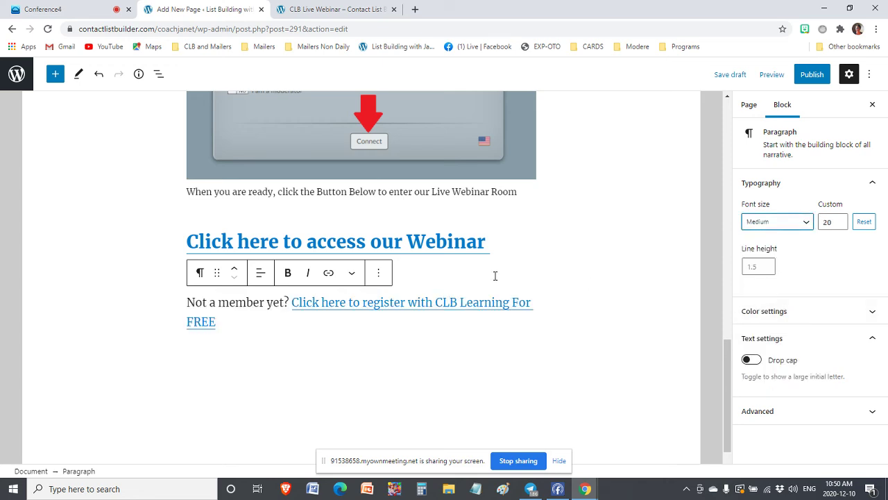
pyautogui.click(235, 304)
pyautogui.click(260, 272)
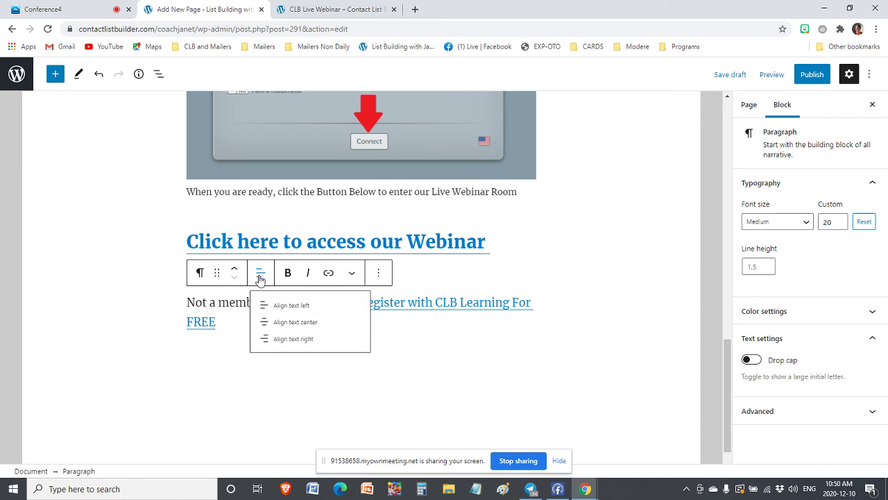
pyautogui.click(269, 331)
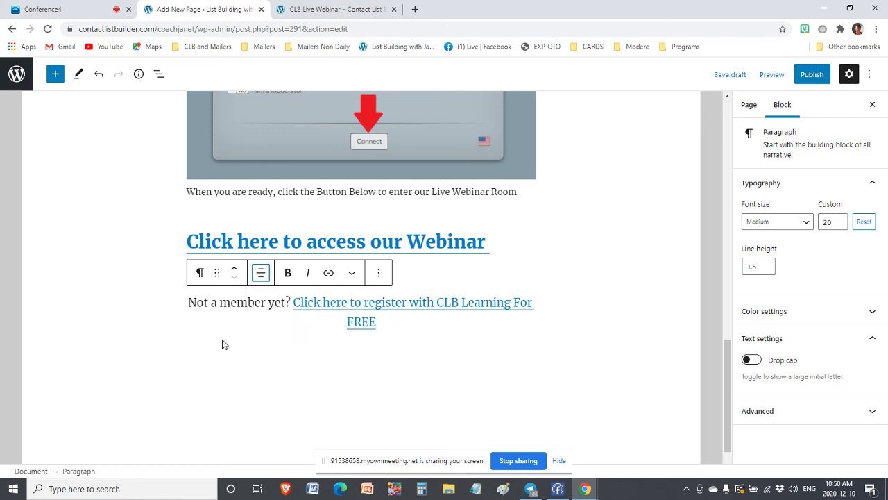
pyautogui.click(374, 243)
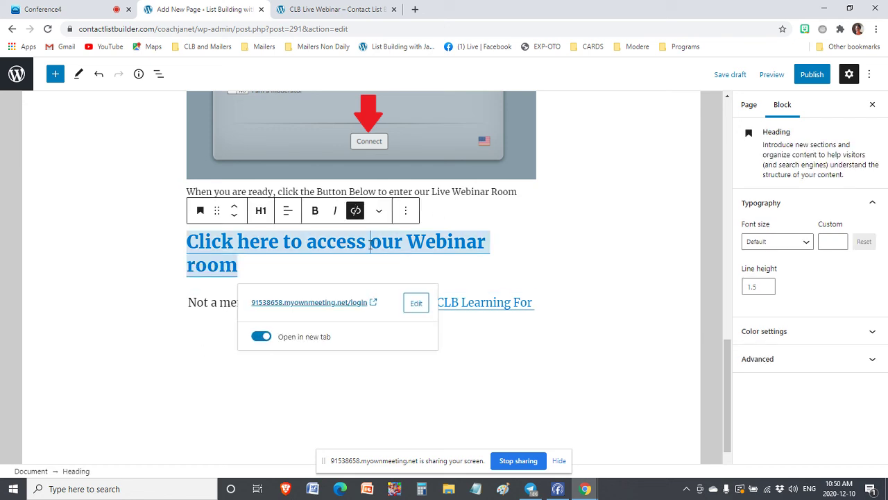
pyautogui.click(287, 211)
# Centre the 'access our Webinar room' heading and reduce it to H3
pyautogui.click(326, 269)
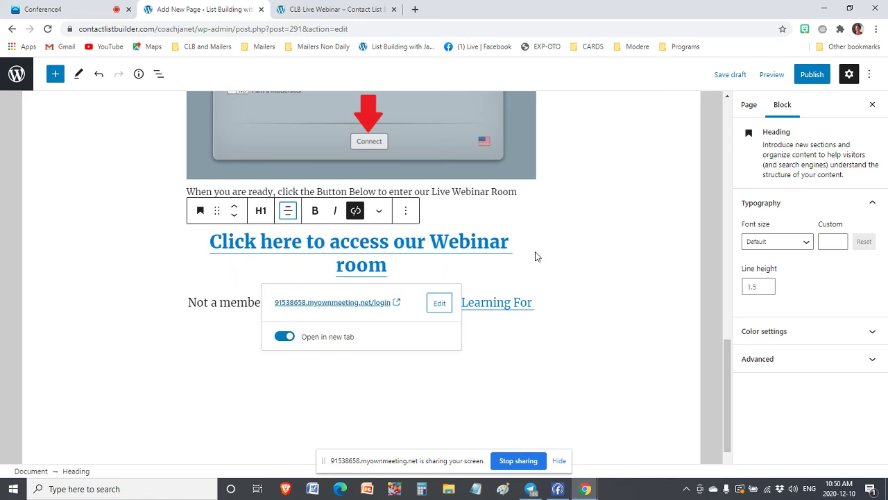
pyautogui.tripleClick(371, 256)
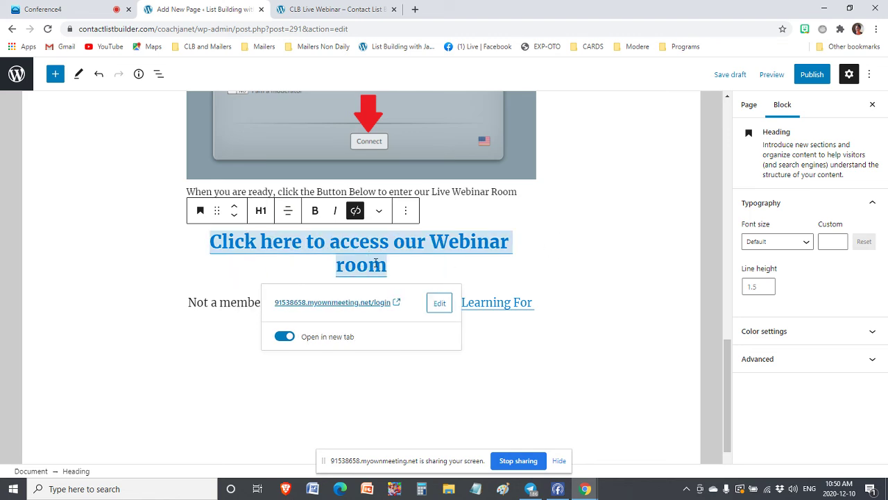
pyautogui.click(388, 270)
pyautogui.moveTo(388, 270); pyautogui.dragTo(213, 242)
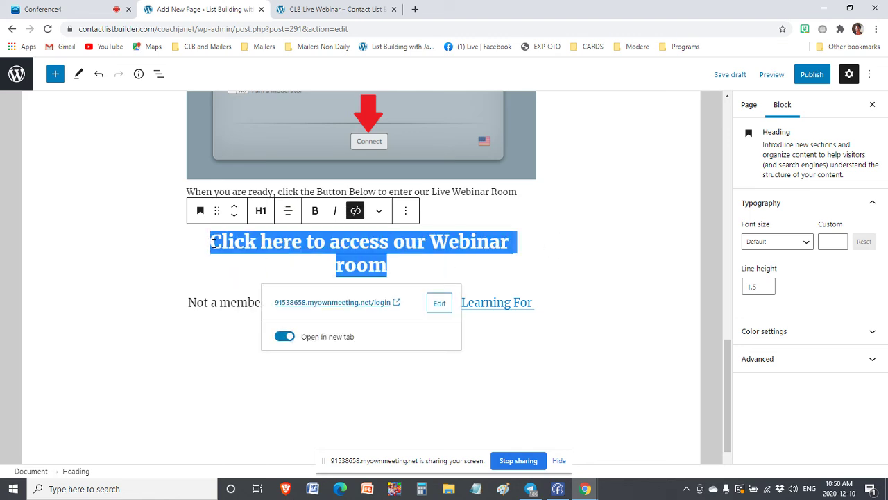
pyautogui.click(261, 210)
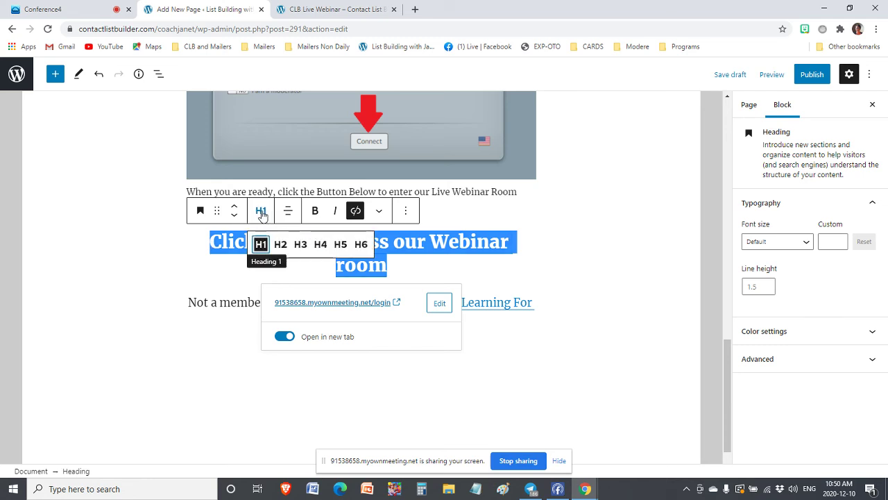
pyautogui.click(299, 244)
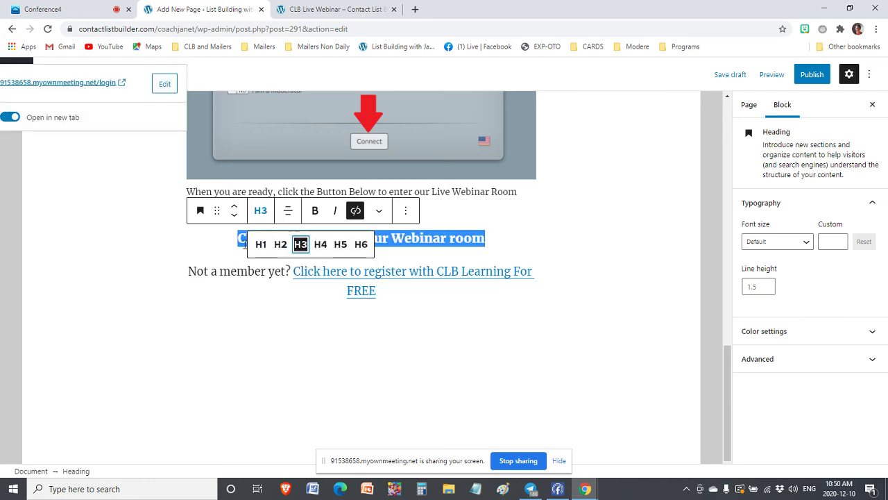
pyautogui.click(486, 318)
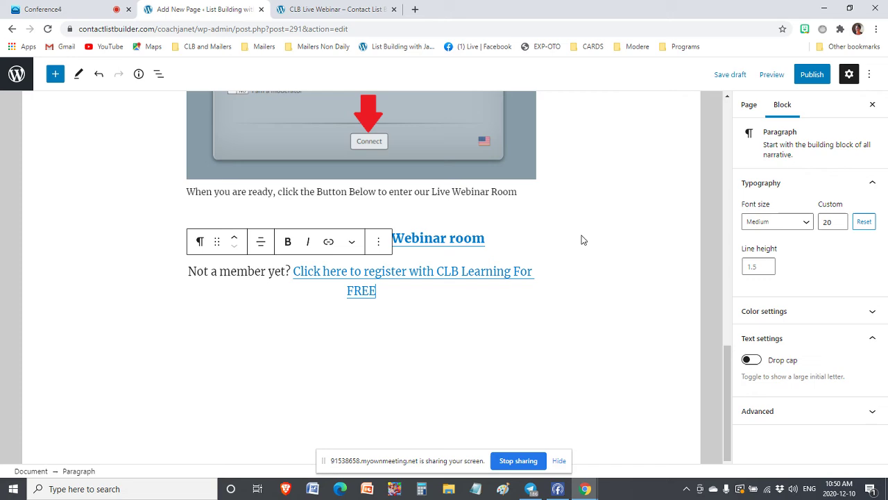
pyautogui.click(541, 238)
pyautogui.scroll(3, 540, 239)
pyautogui.scroll(10, 540, 239)
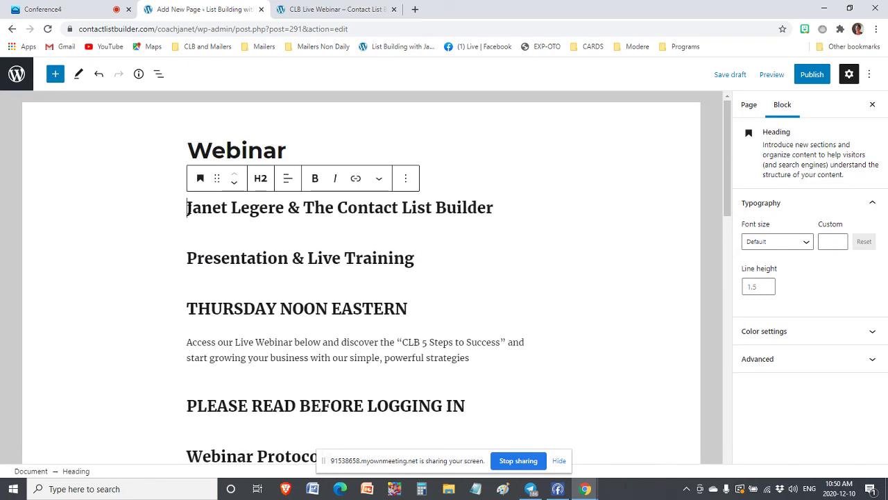
# Make the first subheading and the Presentation & Live Training heading both H3
pyautogui.moveTo(188, 207); pyautogui.dragTo(511, 206)
pyautogui.click(254, 182)
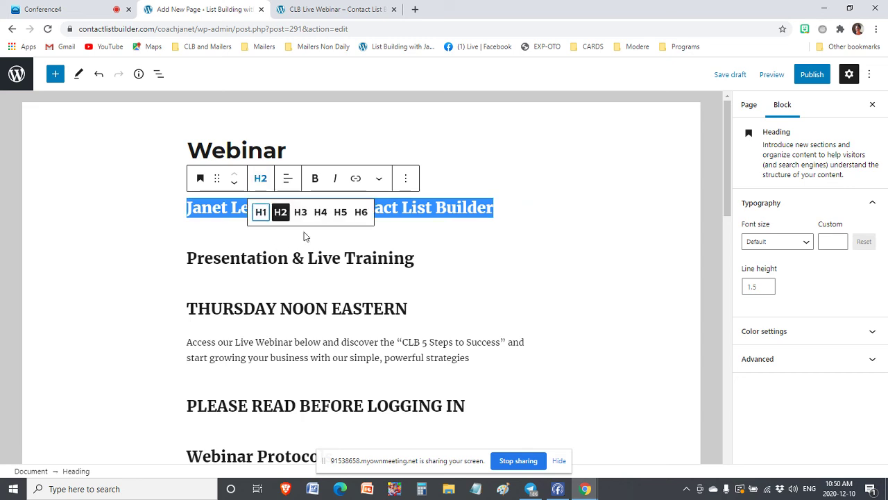
pyautogui.click(300, 213)
pyautogui.click(180, 260)
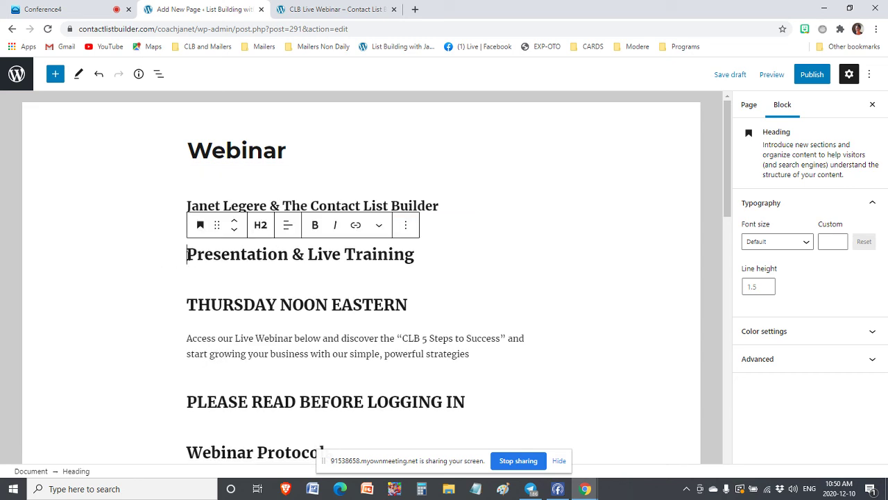
pyautogui.moveTo(187, 256)
pyautogui.mouseDown()
pyautogui.moveTo(417, 264)
pyautogui.moveTo(184, 258)
pyautogui.mouseUp()
pyautogui.click(419, 258)
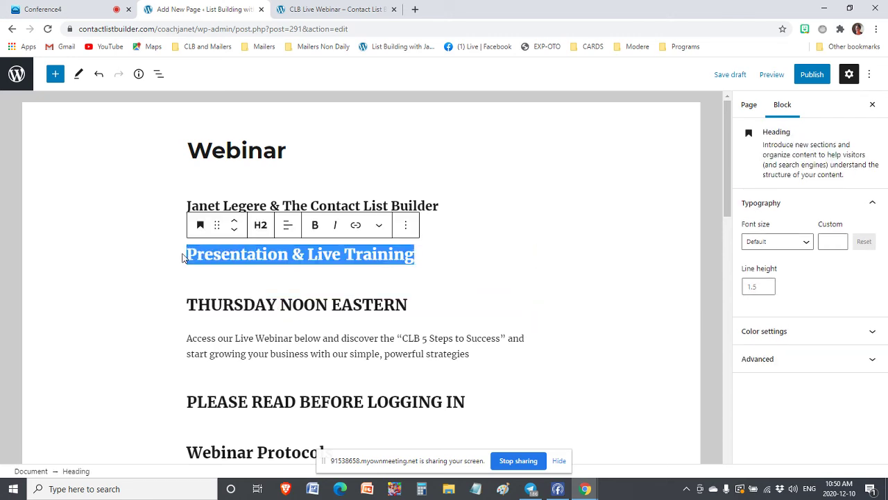
pyautogui.click(260, 225)
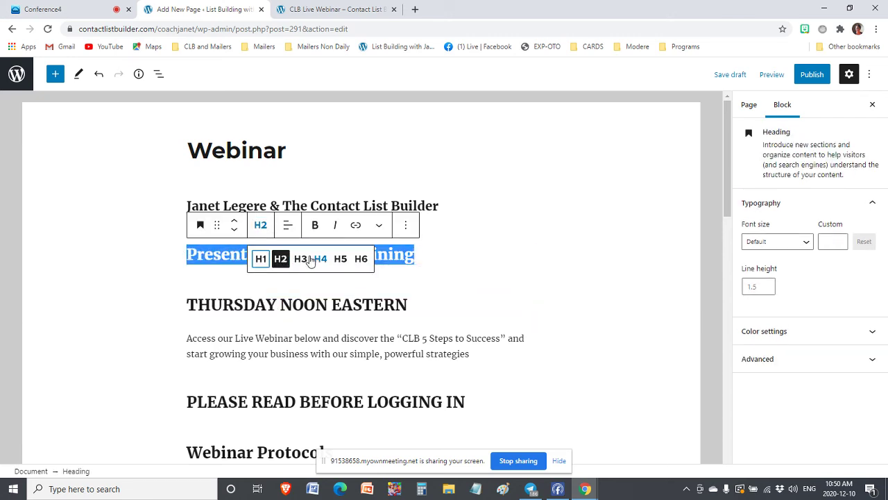
pyautogui.click(301, 258)
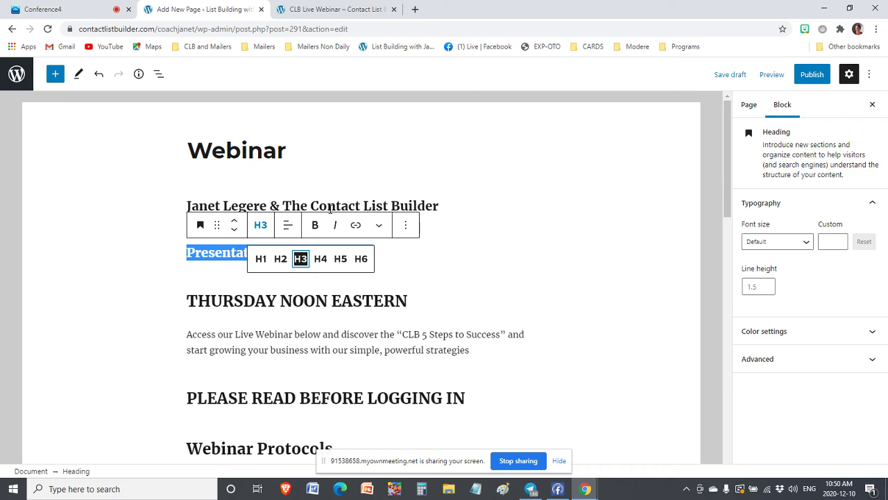
pyautogui.click(236, 254)
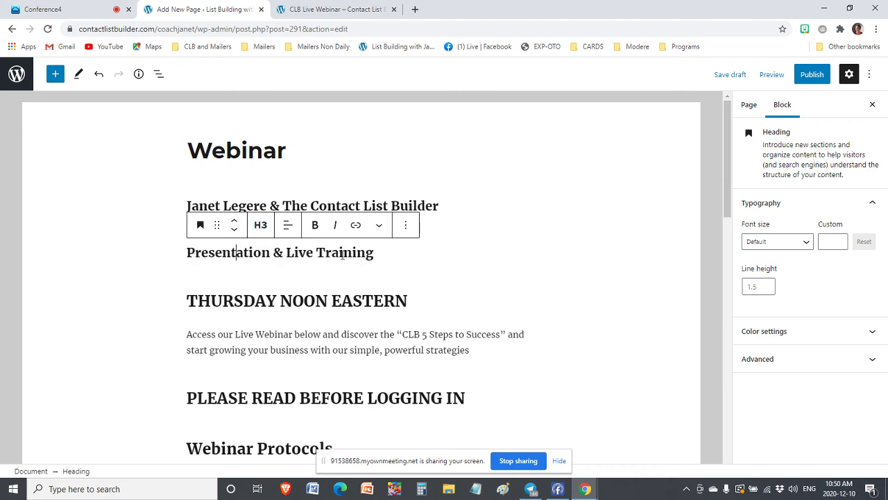
# Move the Presentation & Live Training text onto the first subheading and delete the emptied heading block
pyautogui.moveTo(376, 252); pyautogui.dragTo(184, 254)
pyautogui.hotkey('ctrl', 'c')
pyautogui.press('BackSpace')
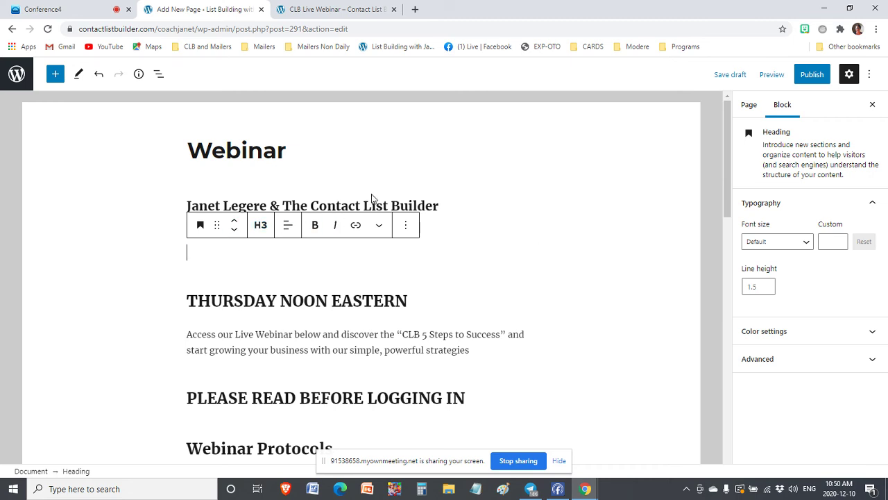
pyautogui.click(436, 206)
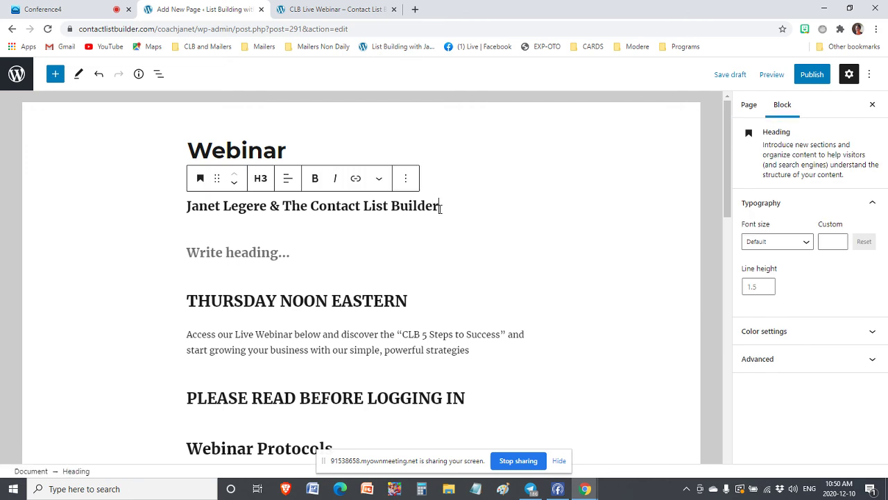
pyautogui.hotkey('ctrl', 'v')
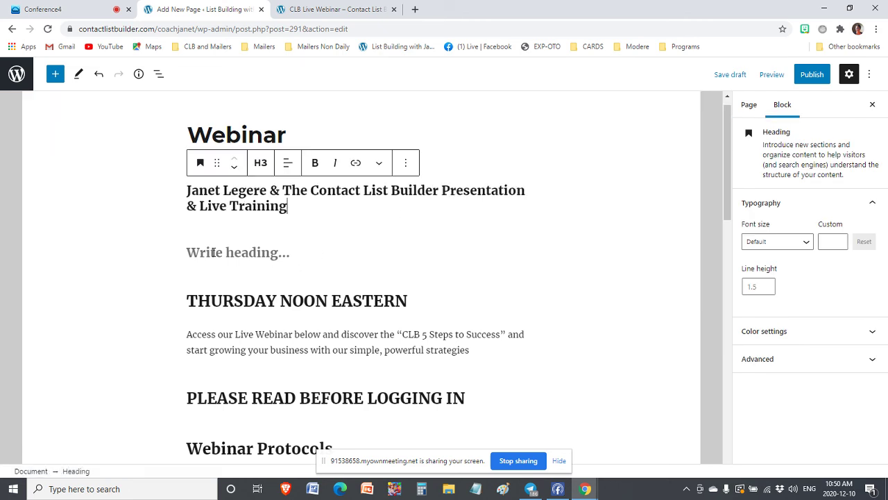
pyautogui.click(205, 254)
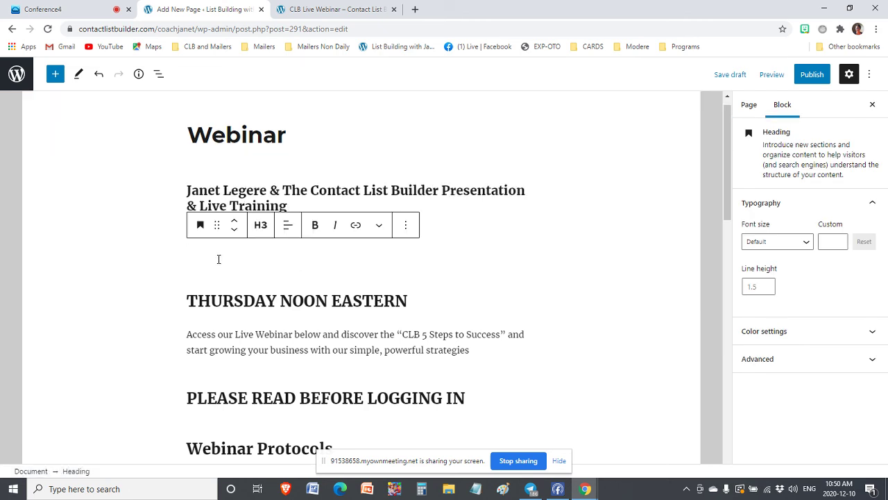
pyautogui.press('BackSpace')
pyautogui.scroll(-3, 301, 278)
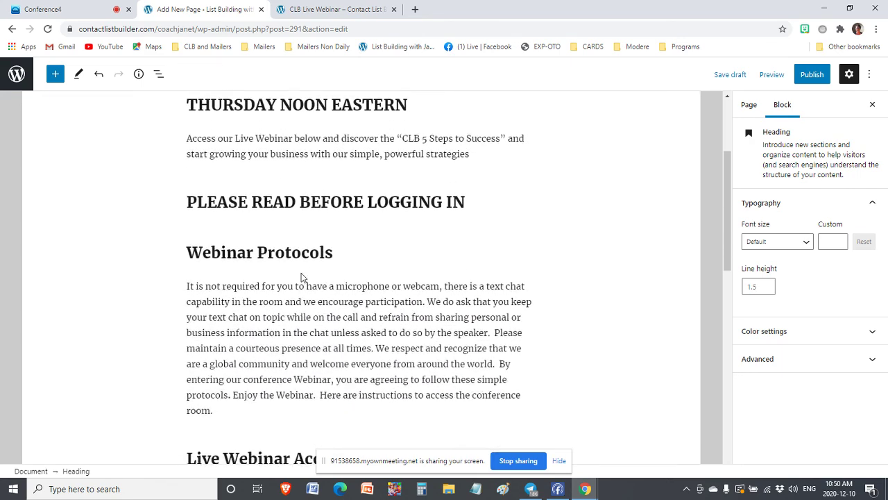
pyautogui.scroll(-9, 301, 278)
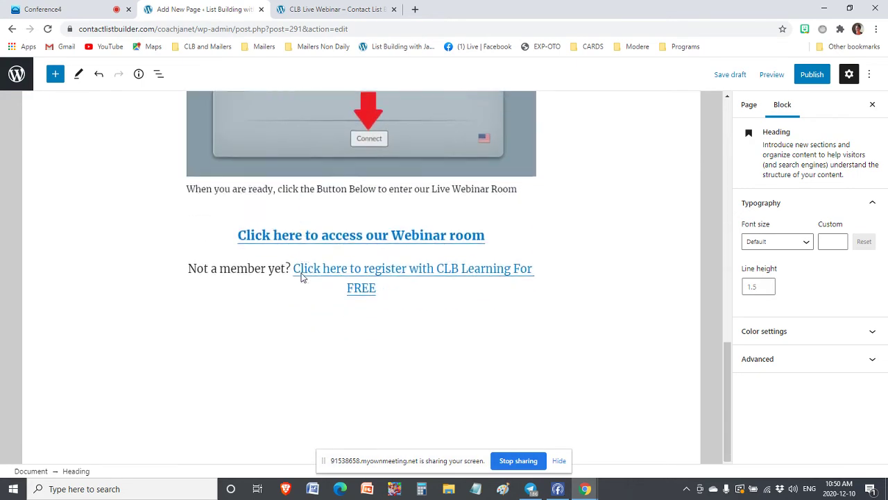
pyautogui.scroll(-1, 301, 276)
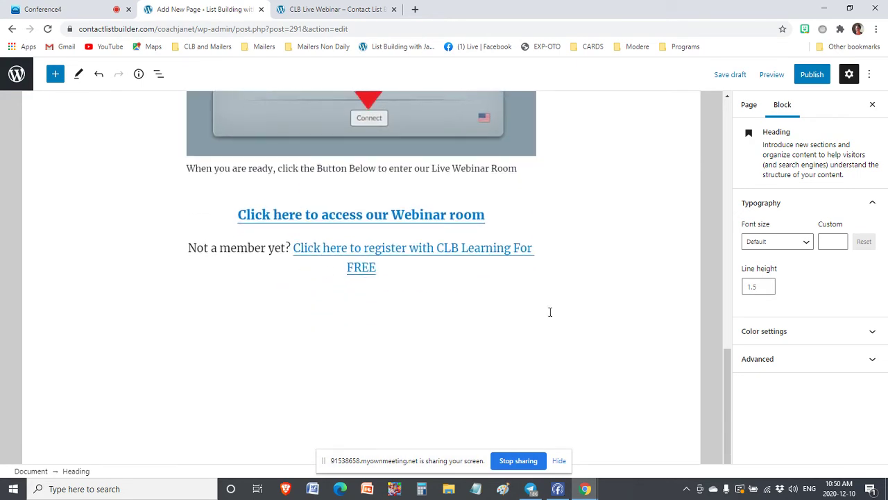
# Publish the Webinar page and view the live version on the blog
pyautogui.click(811, 74)
pyautogui.click(784, 77)
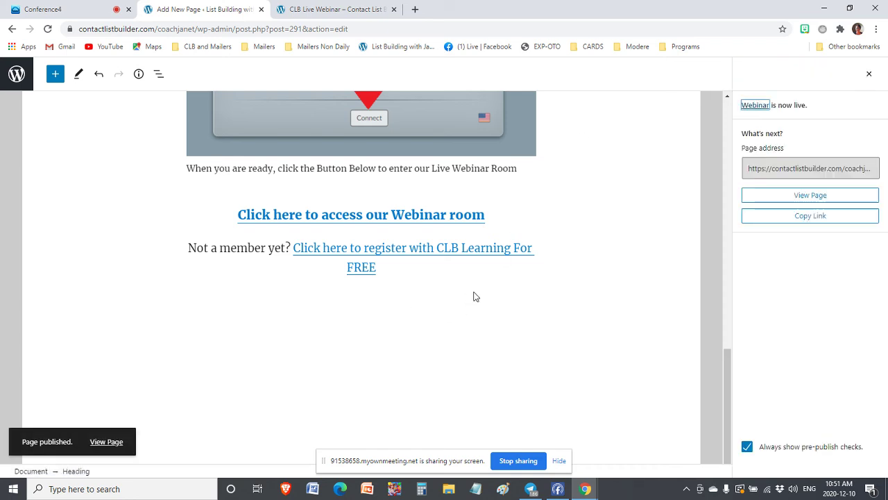
pyautogui.scroll(15, 414, 267)
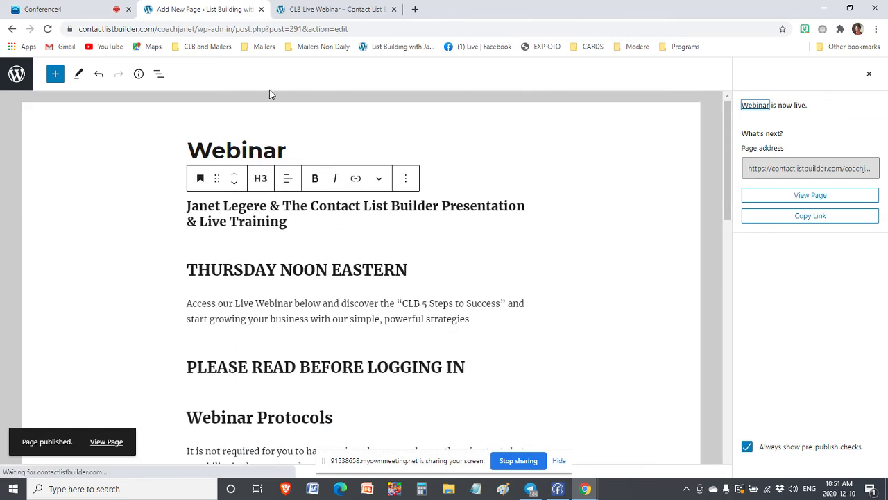
pyautogui.click(106, 442)
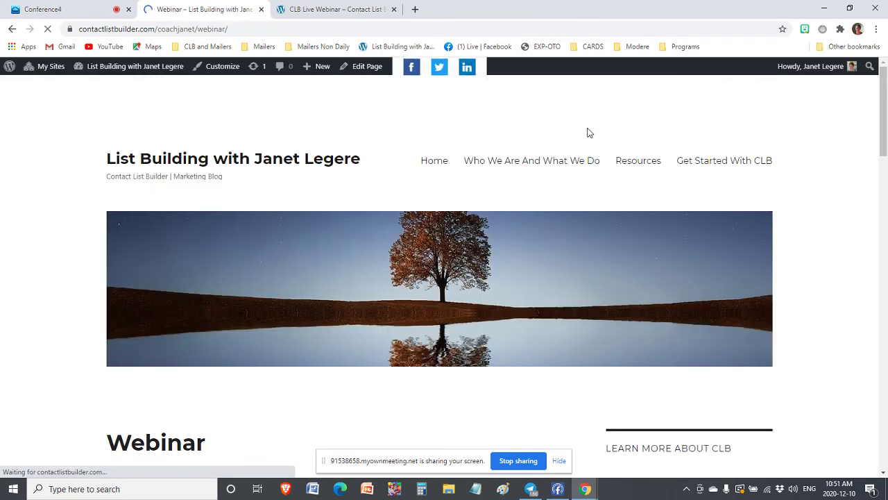
pyautogui.scroll(-10, 292, 199)
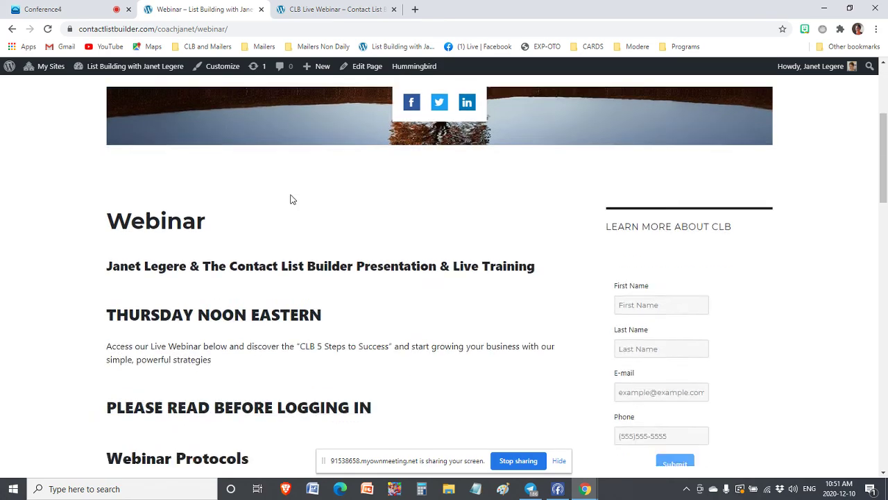
pyautogui.scroll(10, 292, 198)
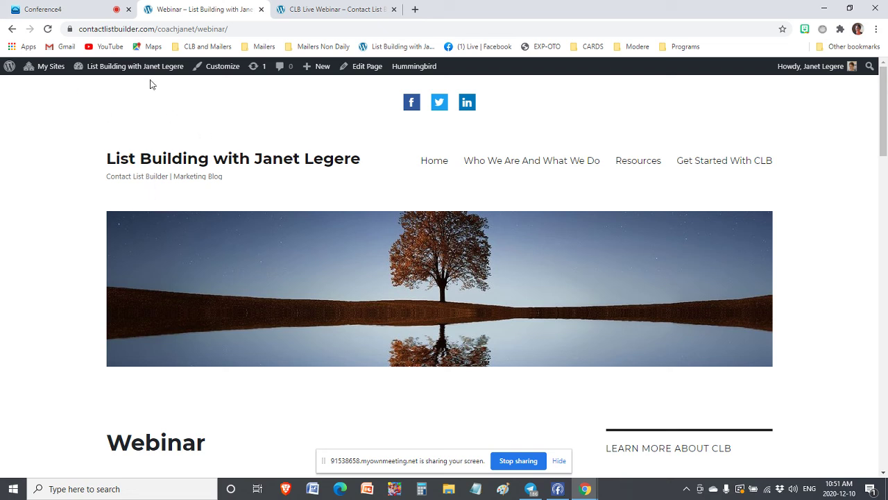
# Go from the live page to Appearance > Themes, briefly opening and closing the Customizer's Menus panel
pyautogui.click(119, 70)
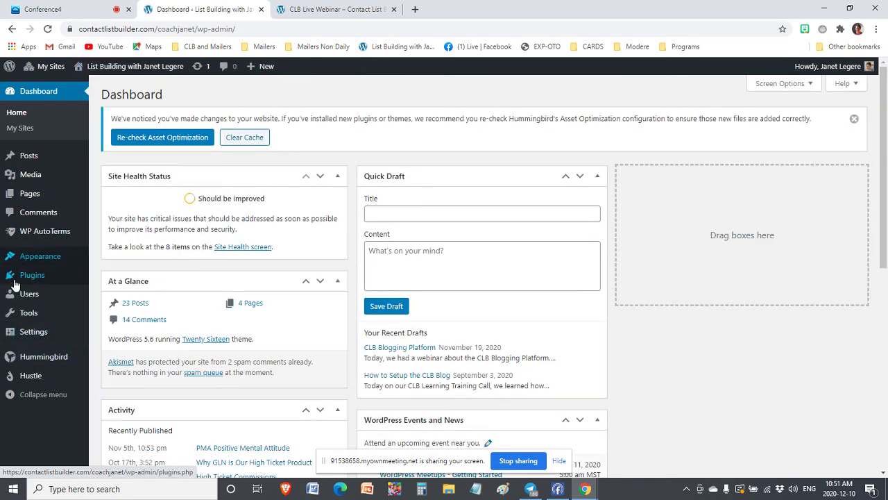
pyautogui.moveTo(47, 266)
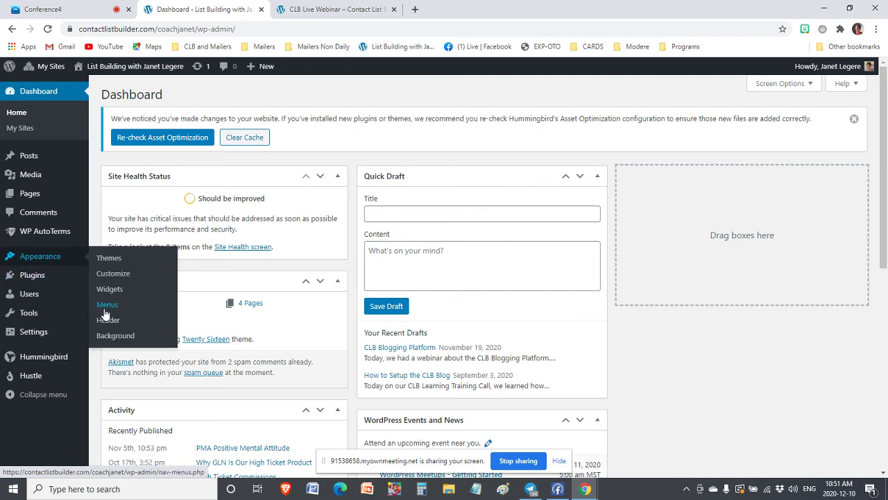
pyautogui.click(112, 260)
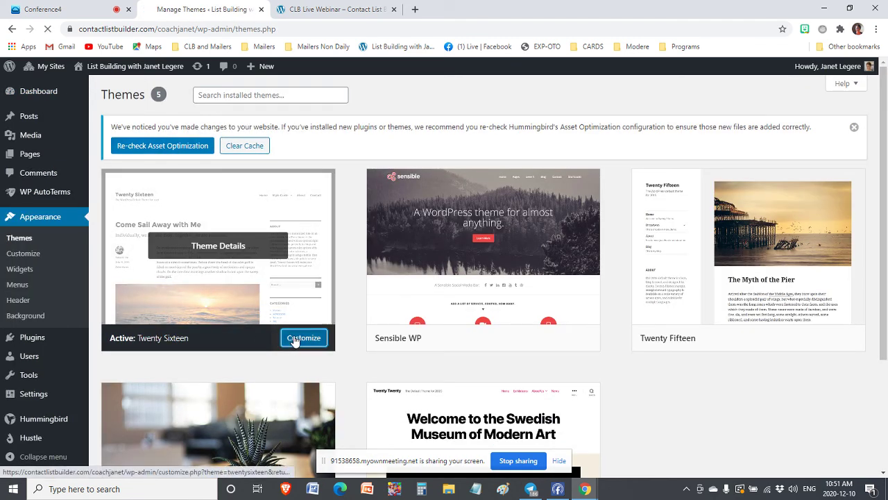
pyautogui.click(289, 338)
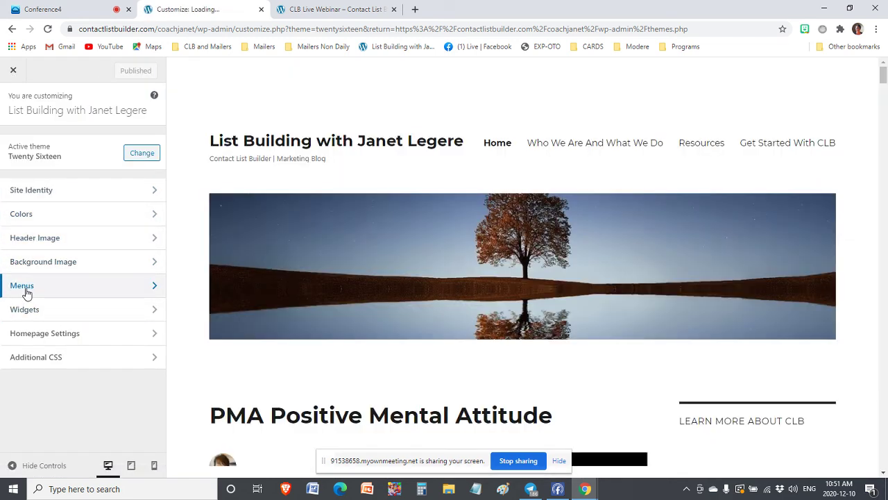
pyautogui.click(25, 287)
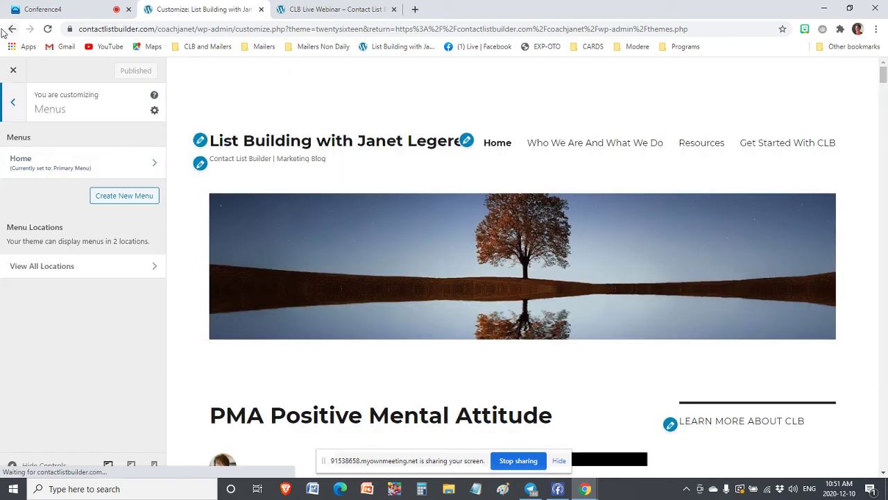
pyautogui.click(10, 75)
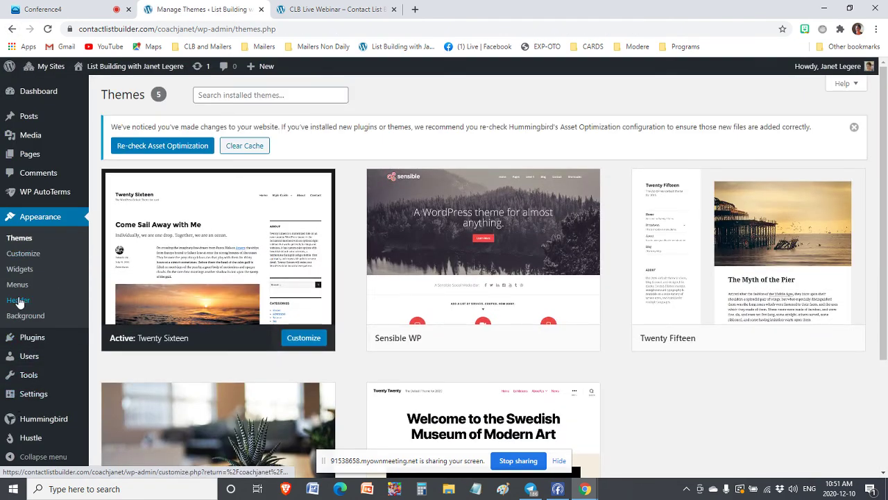
pyautogui.moveTo(36, 401)
# Add the Webinar page to the Home menu right after Resources and save the menu
pyautogui.click(18, 286)
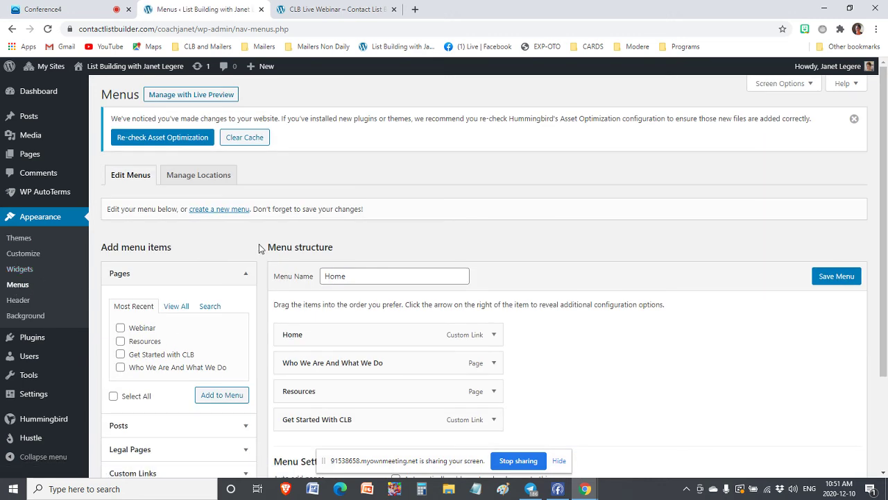
pyautogui.scroll(-2, 202, 267)
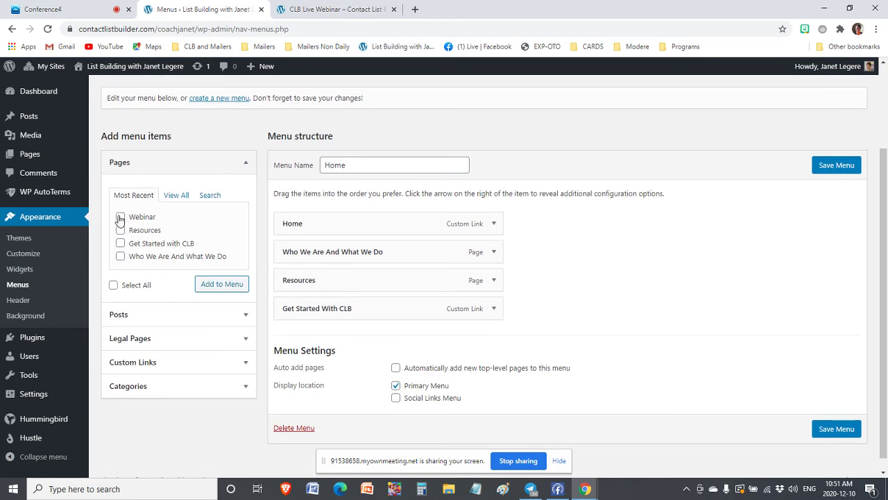
pyautogui.click(202, 285)
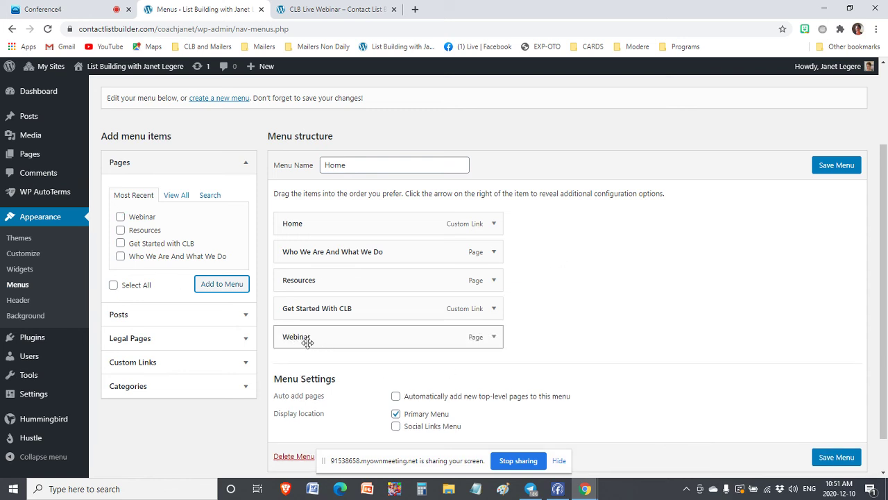
pyautogui.moveTo(308, 342); pyautogui.dragTo(299, 316)
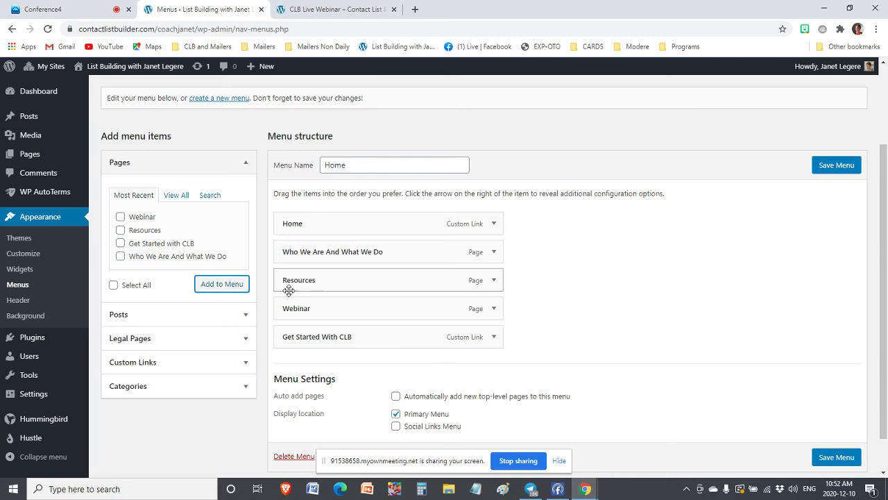
pyautogui.click(833, 170)
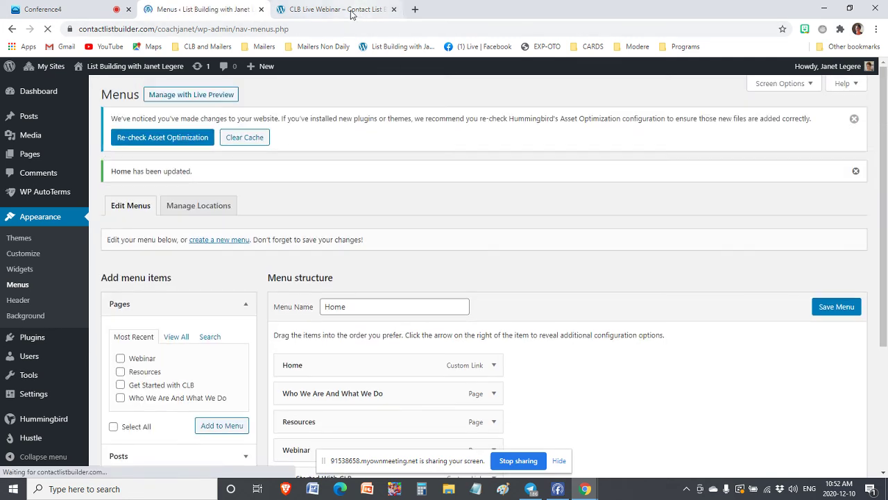
# Reload the old CLB Live Webinar tab, then return to the menu editor
pyautogui.click(324, 9)
pyautogui.press('Home')
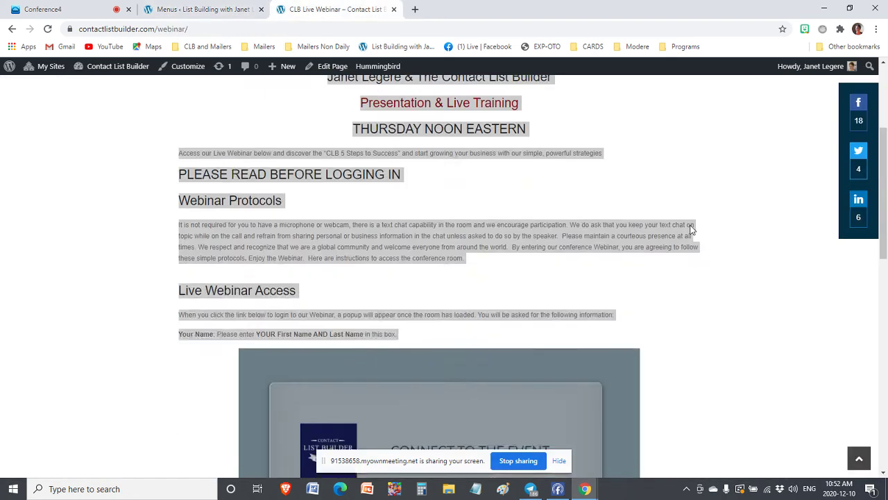
pyautogui.click(48, 29)
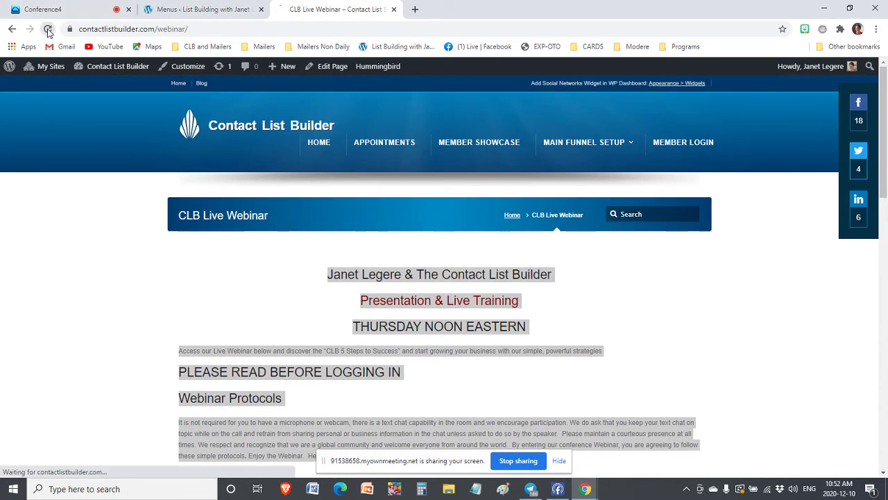
pyautogui.click(202, 9)
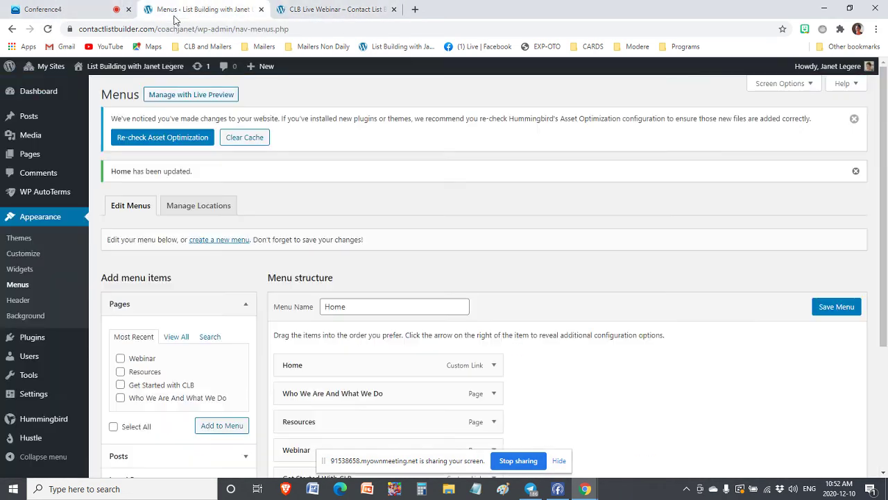
# Check Webinar in the public site's main navigation, then switch to the Conference4 meeting tab
pyautogui.moveTo(159, 69)
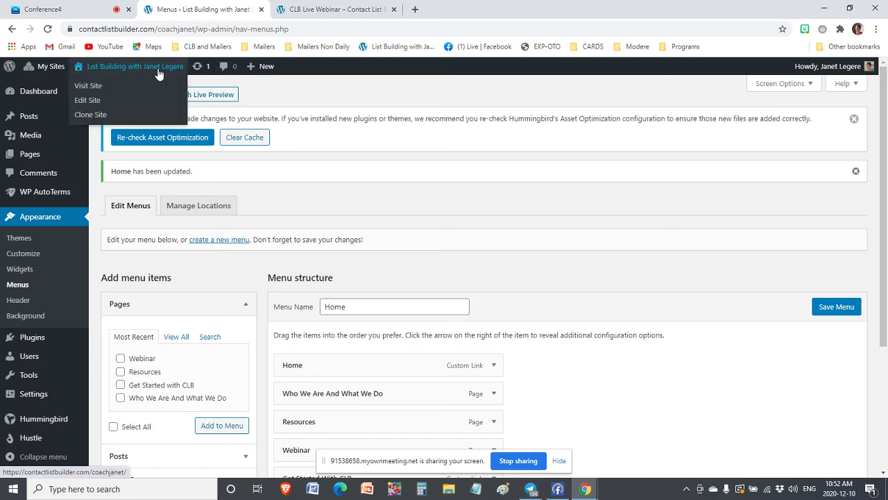
pyautogui.click(90, 86)
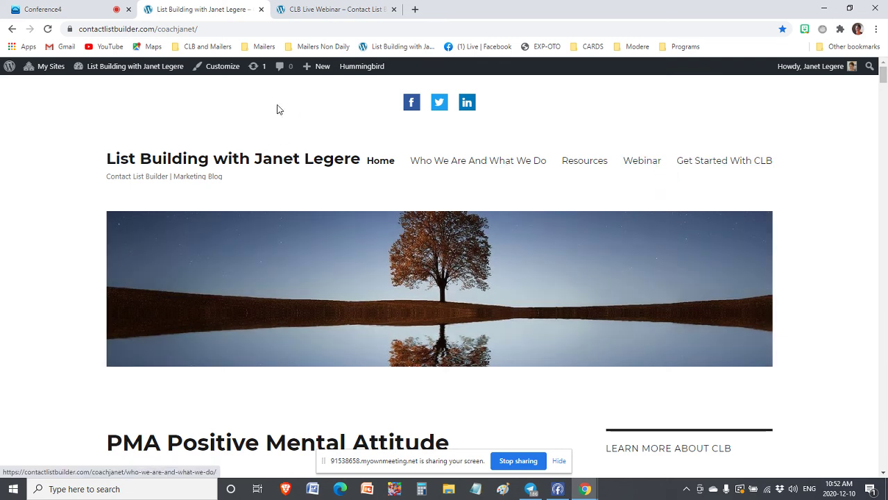
pyautogui.click(43, 9)
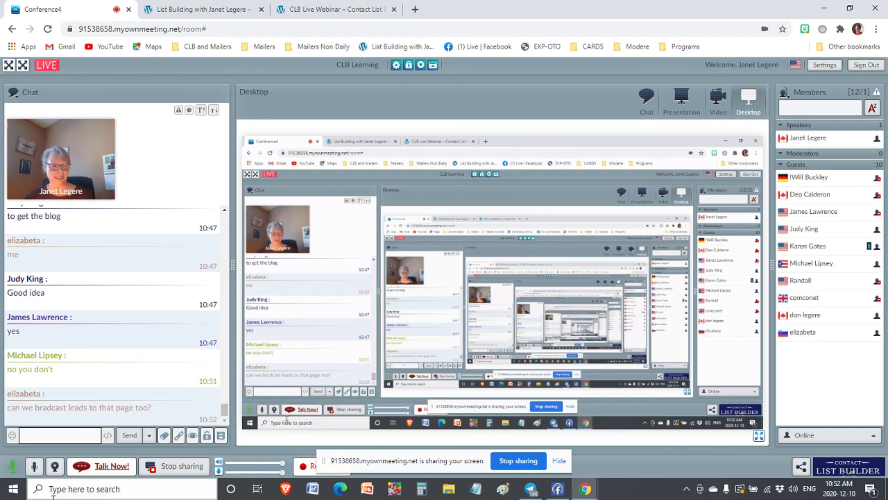
# Stop desktop sharing and play the 'CLB-Add Resource Page to Blog' PowerPoint for attendees
pyautogui.click(173, 466)
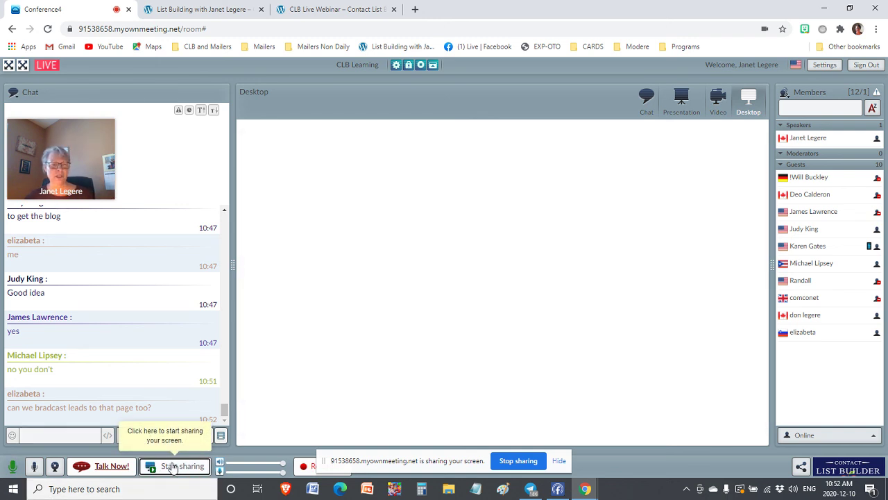
pyautogui.click(681, 104)
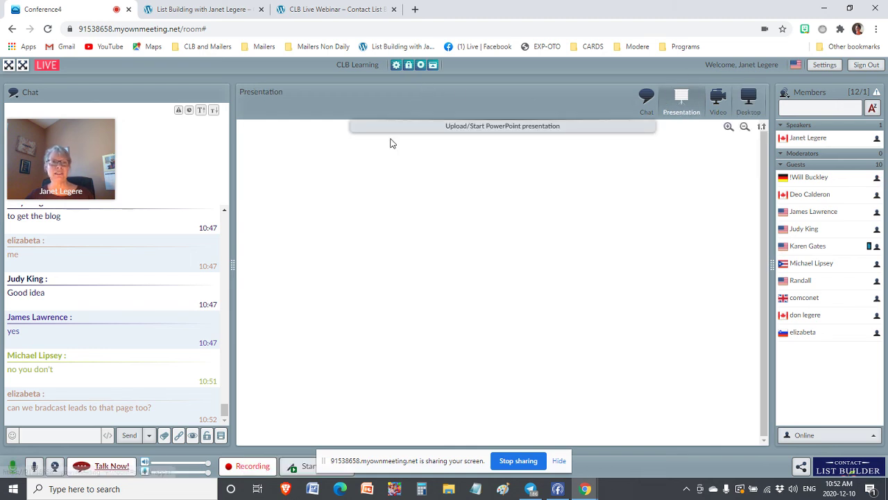
pyautogui.click(447, 125)
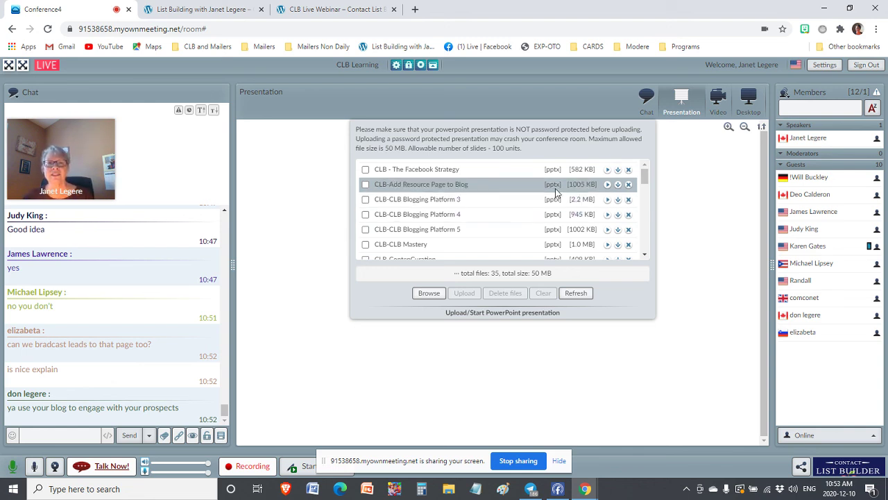
pyautogui.click(608, 184)
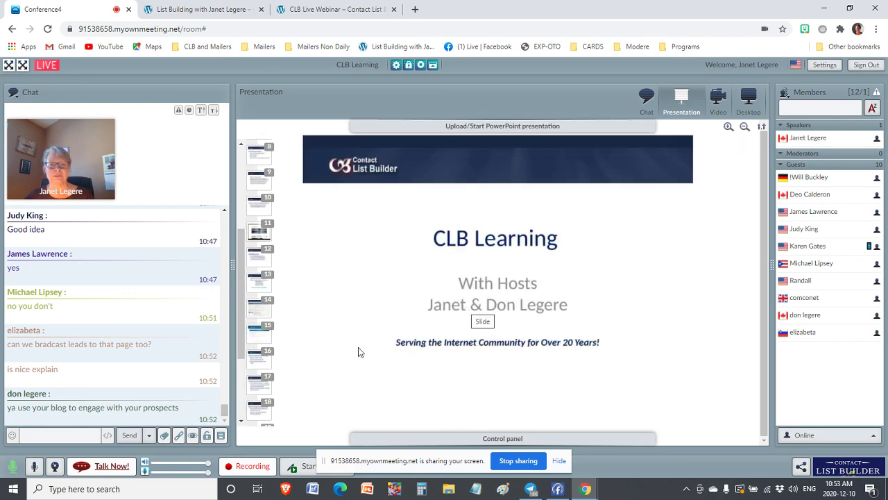
pyautogui.click(47, 437)
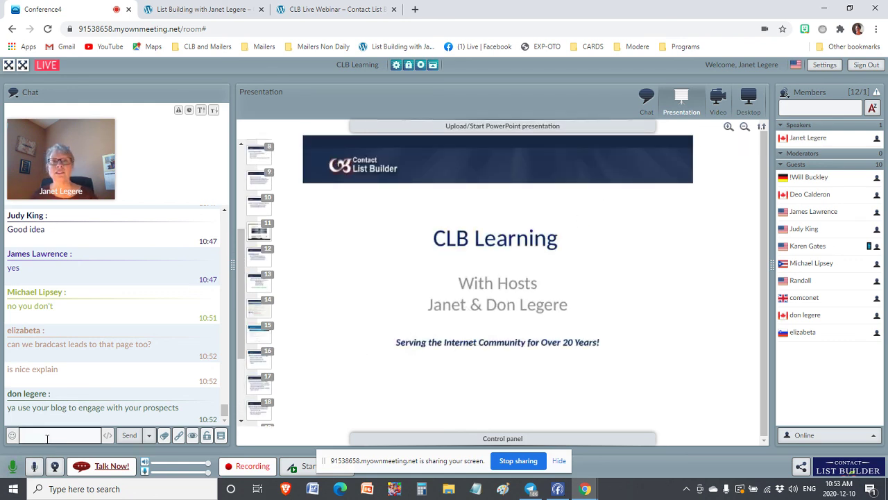